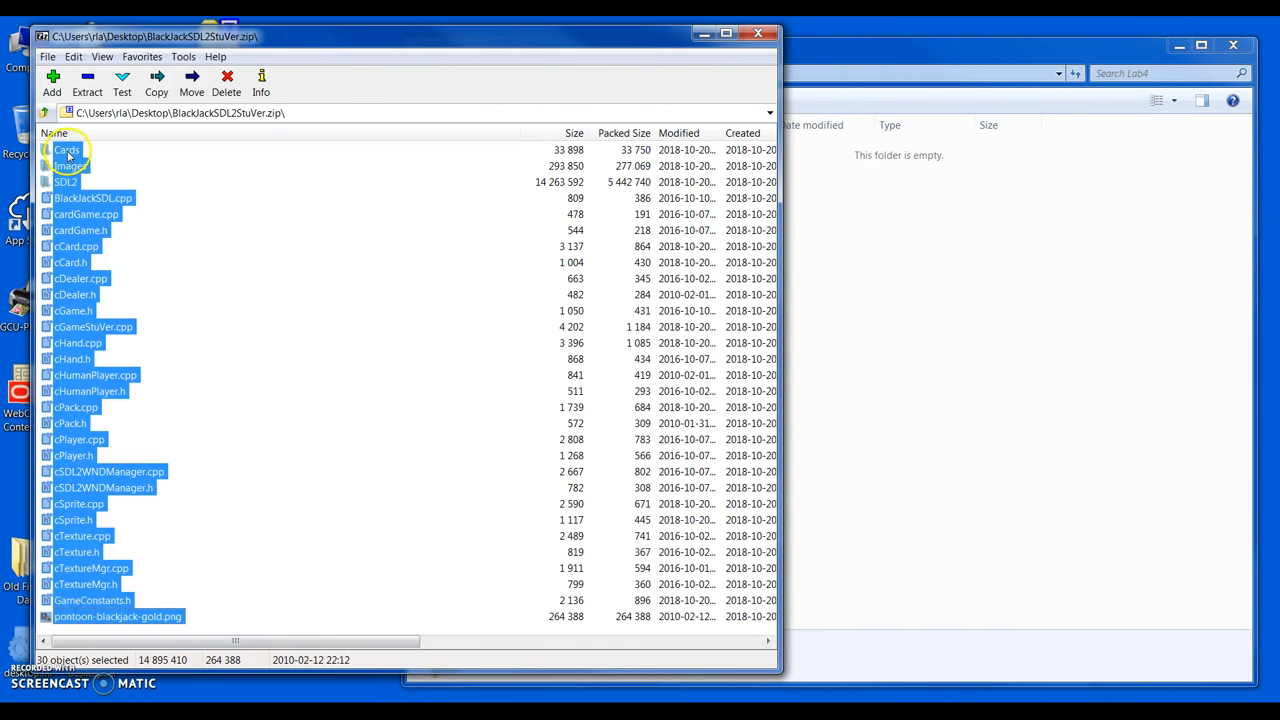
Copy all 30 items of the BlackJackSDL2StuVer archive into Lab4, then close 7-Zip.
drag(67, 150, 995, 401)
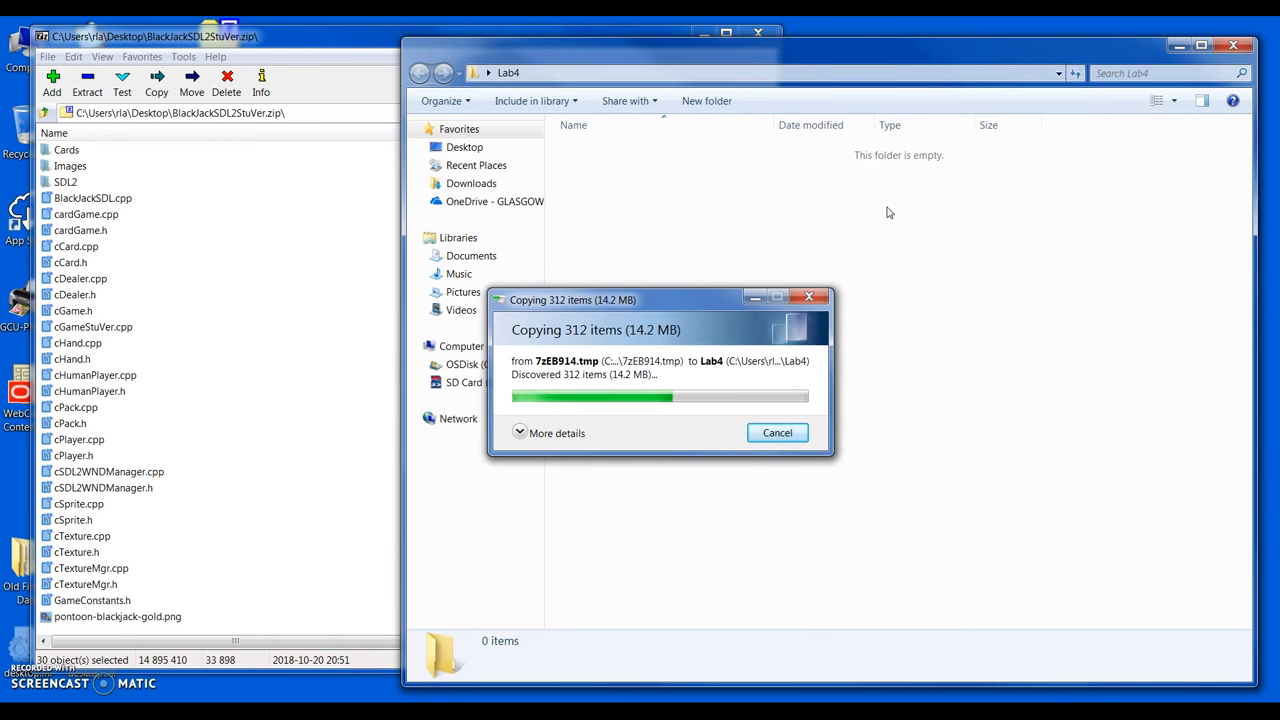
click(306, 34)
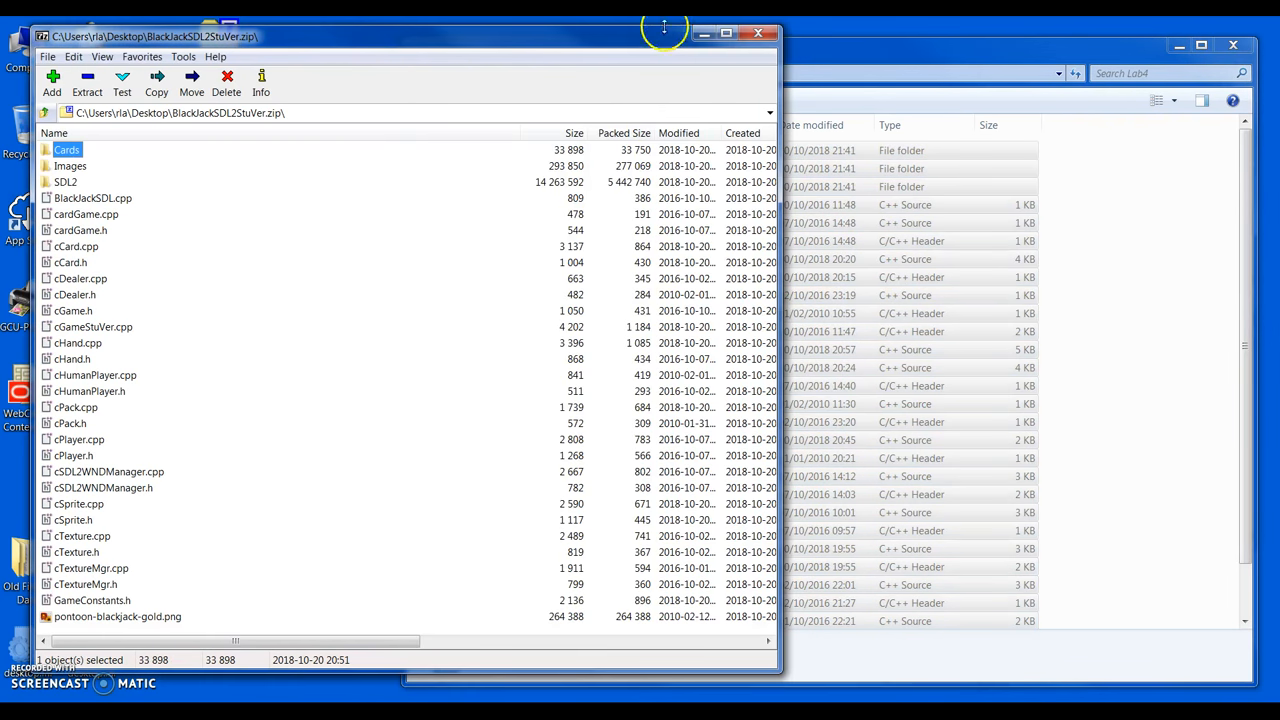
click(758, 33)
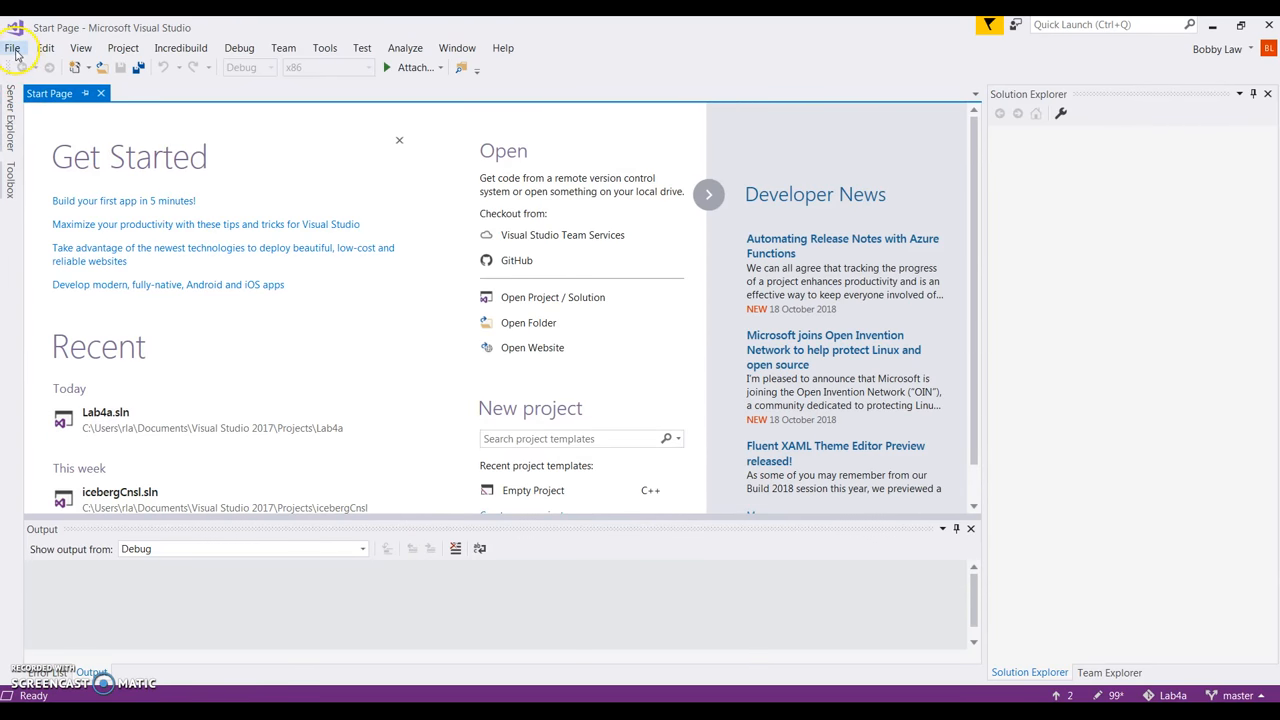
Create a new Empty Project from the Visual C++ templates, named BlackjackSDL2.
click(15, 53)
mouse_move(35, 67)
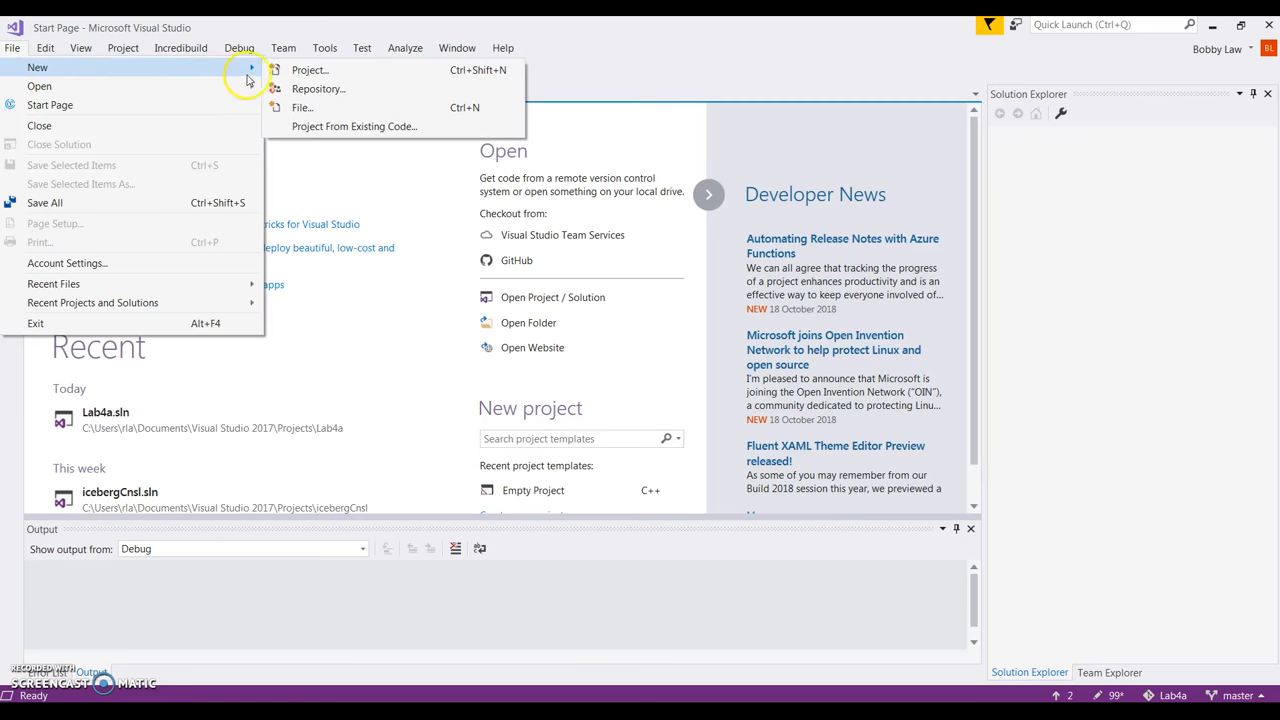
click(306, 70)
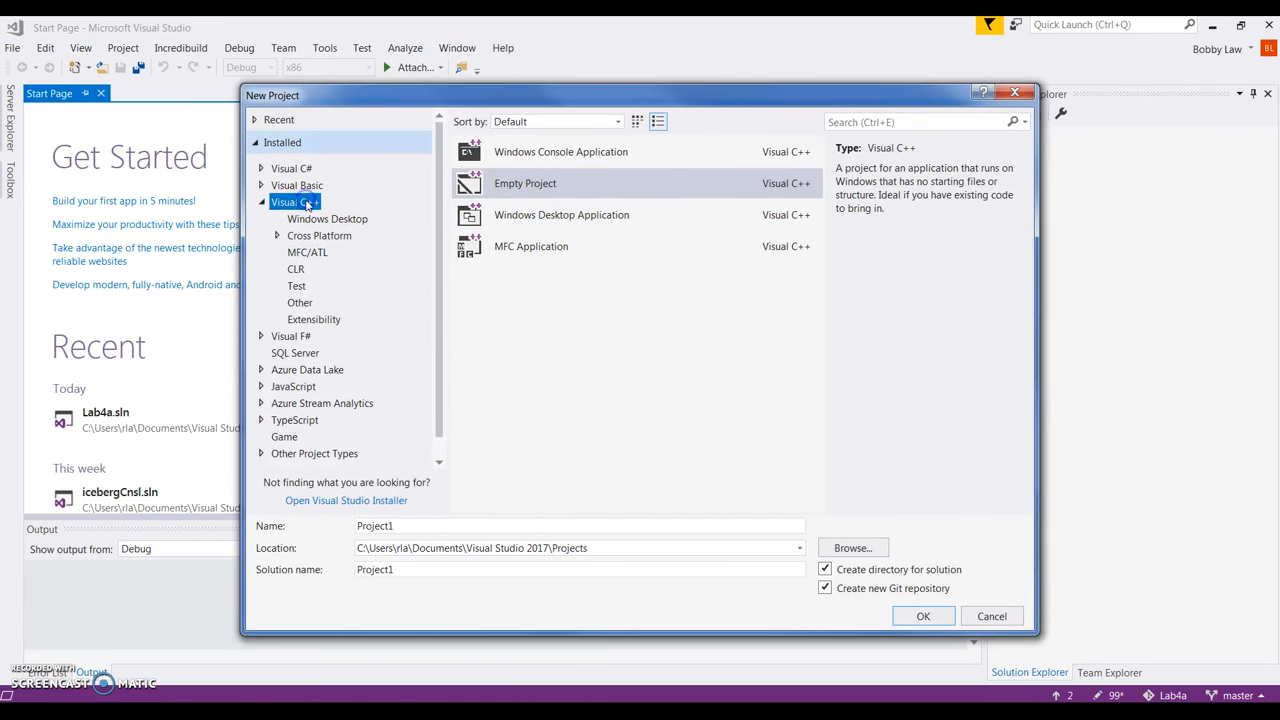
click(514, 186)
double_click(380, 527)
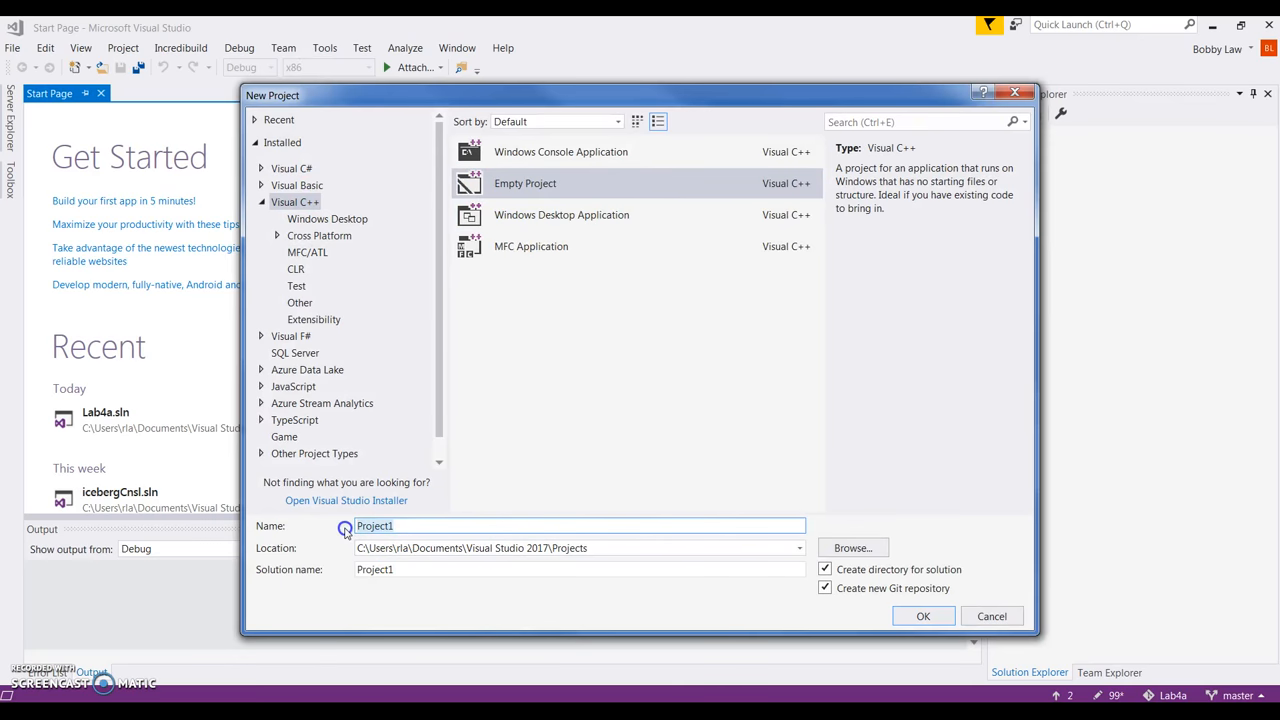
text(BlackjackSDL2)
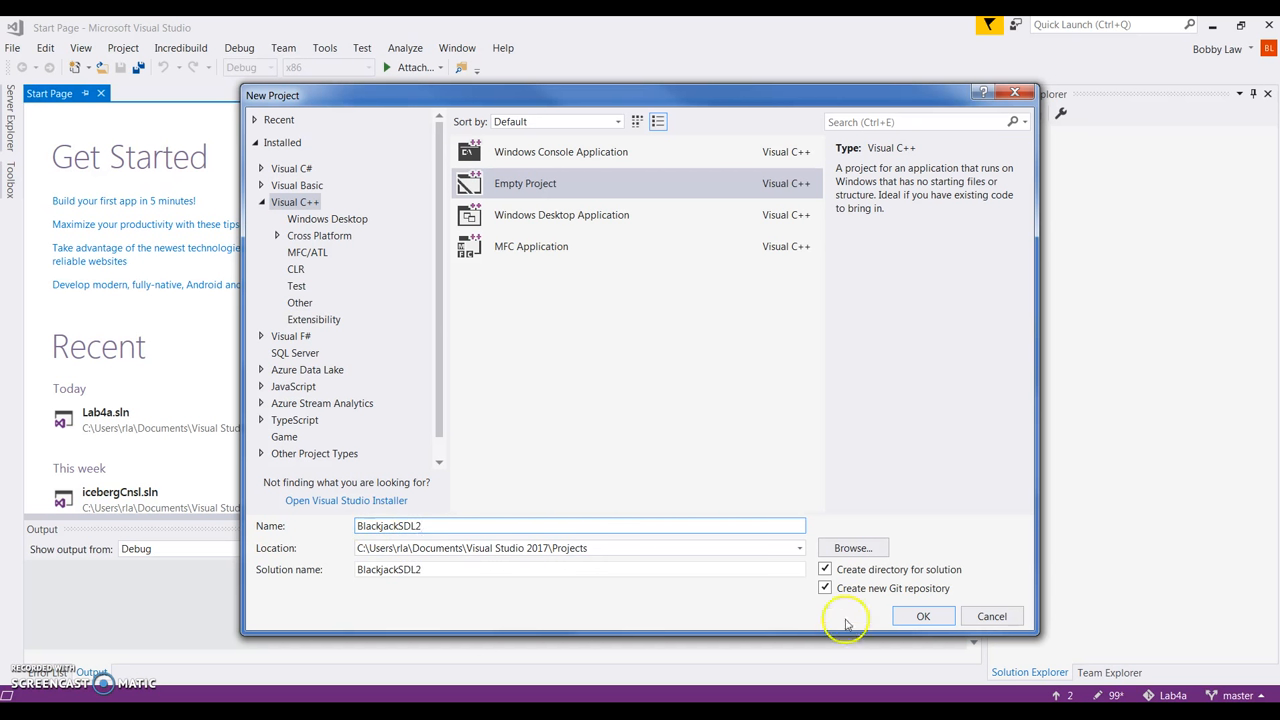
click(912, 618)
click(918, 617)
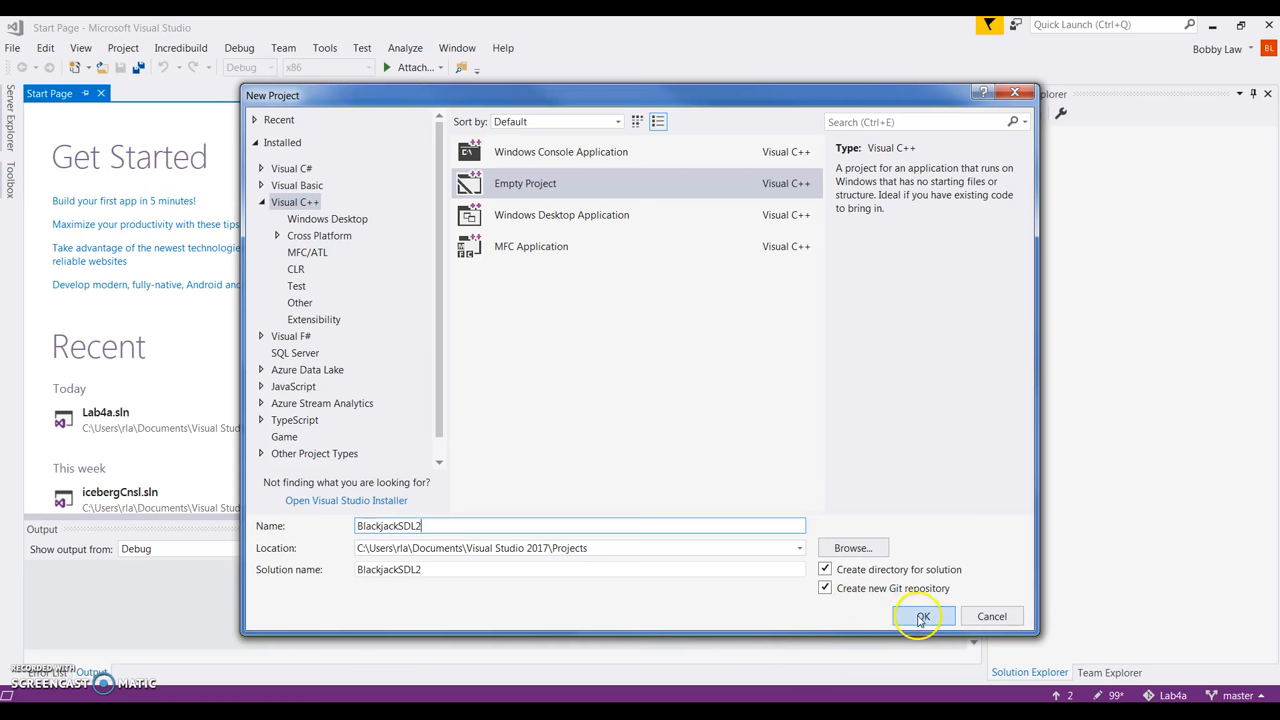
click(922, 617)
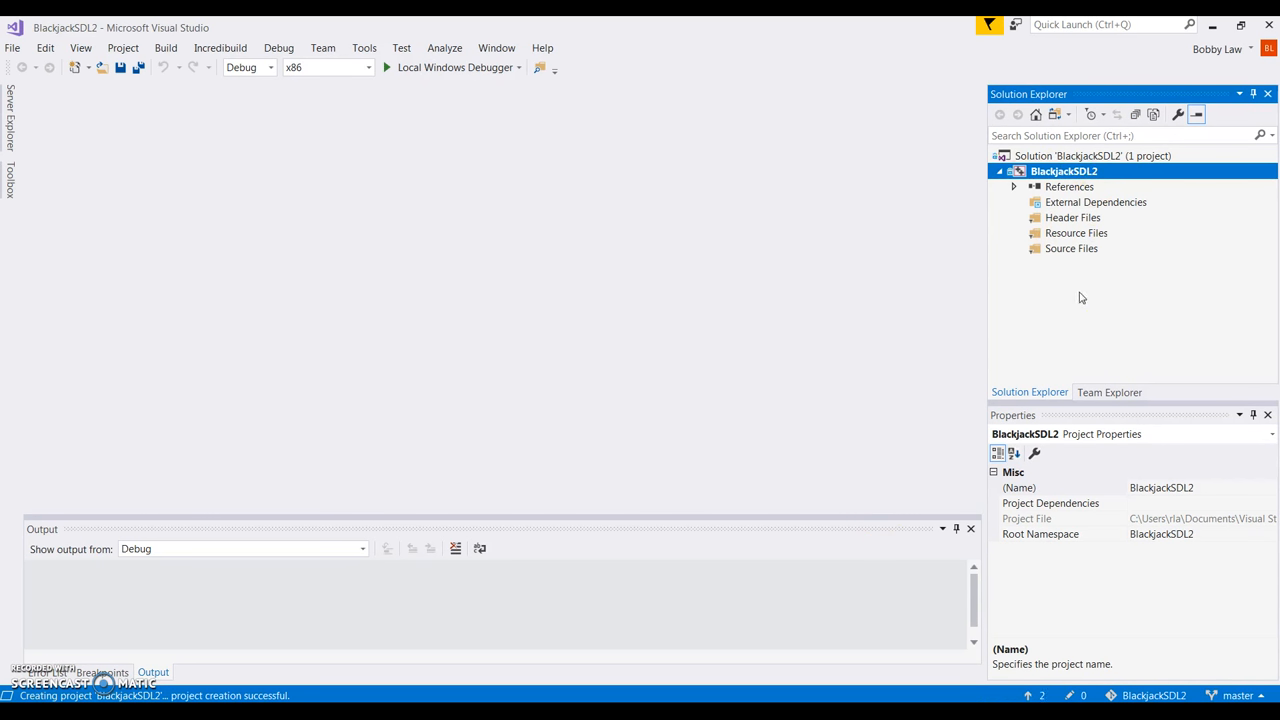
Copy the 30 selected game items in the Lab4 folder to the clipboard.
click(1213, 26)
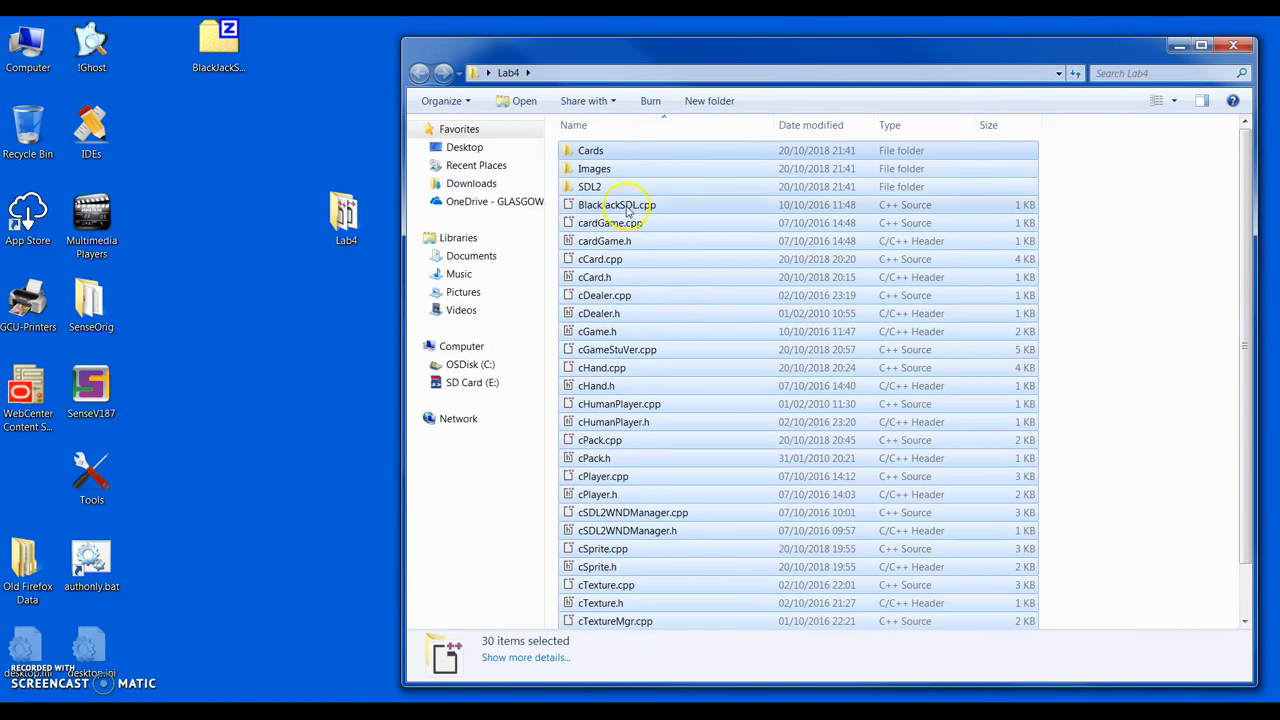
right_click(616, 155)
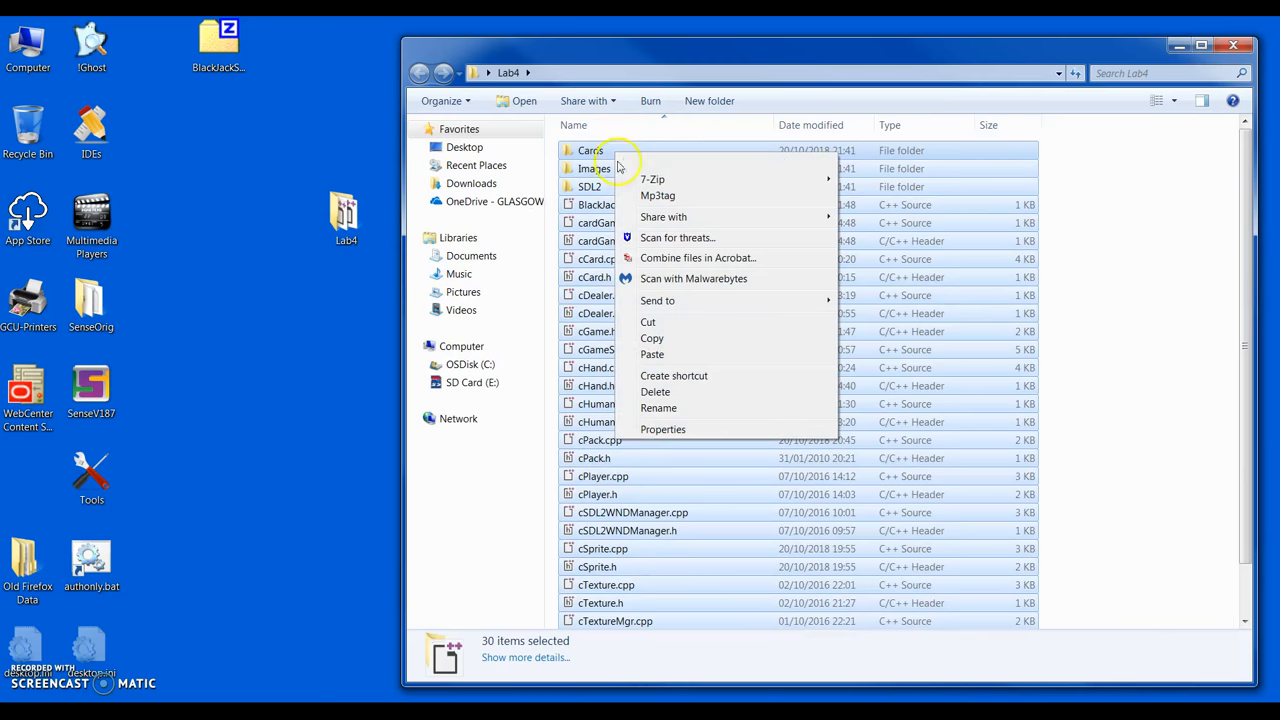
click(651, 339)
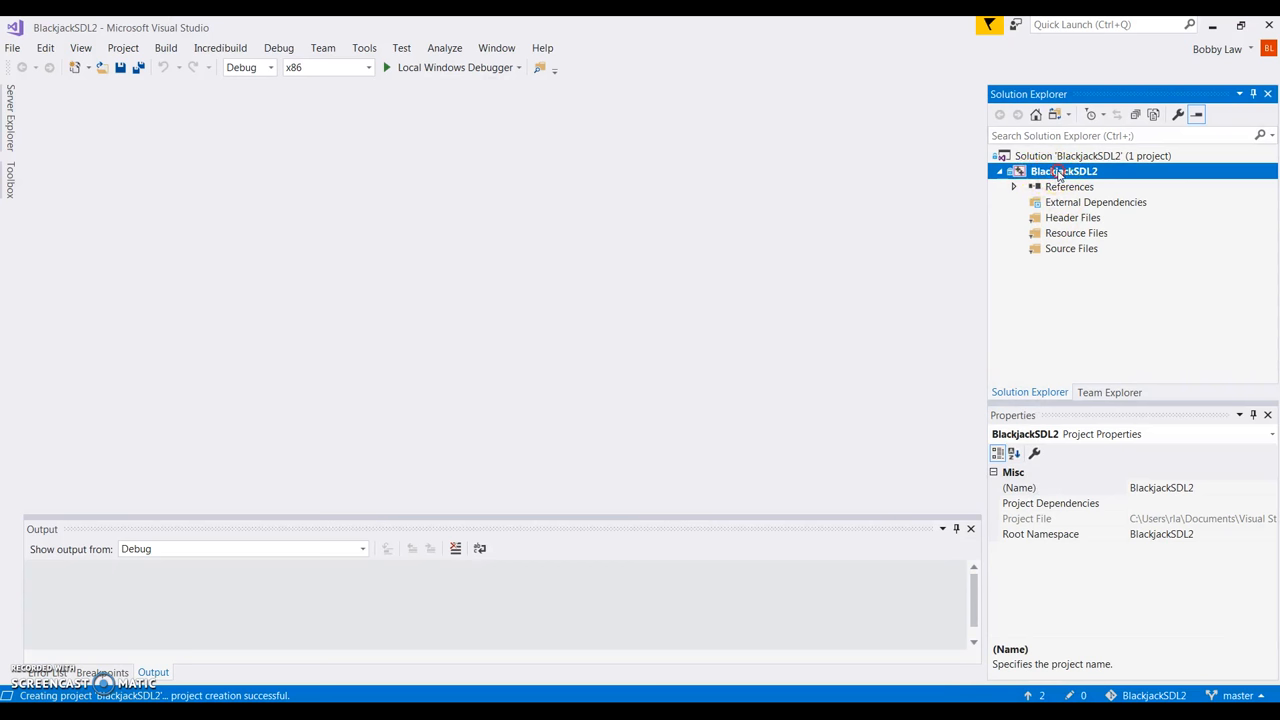
Paste the game files into the BlackjackSDL2 project folder and add them as existing items.
right_click(1058, 174)
click(827, 399)
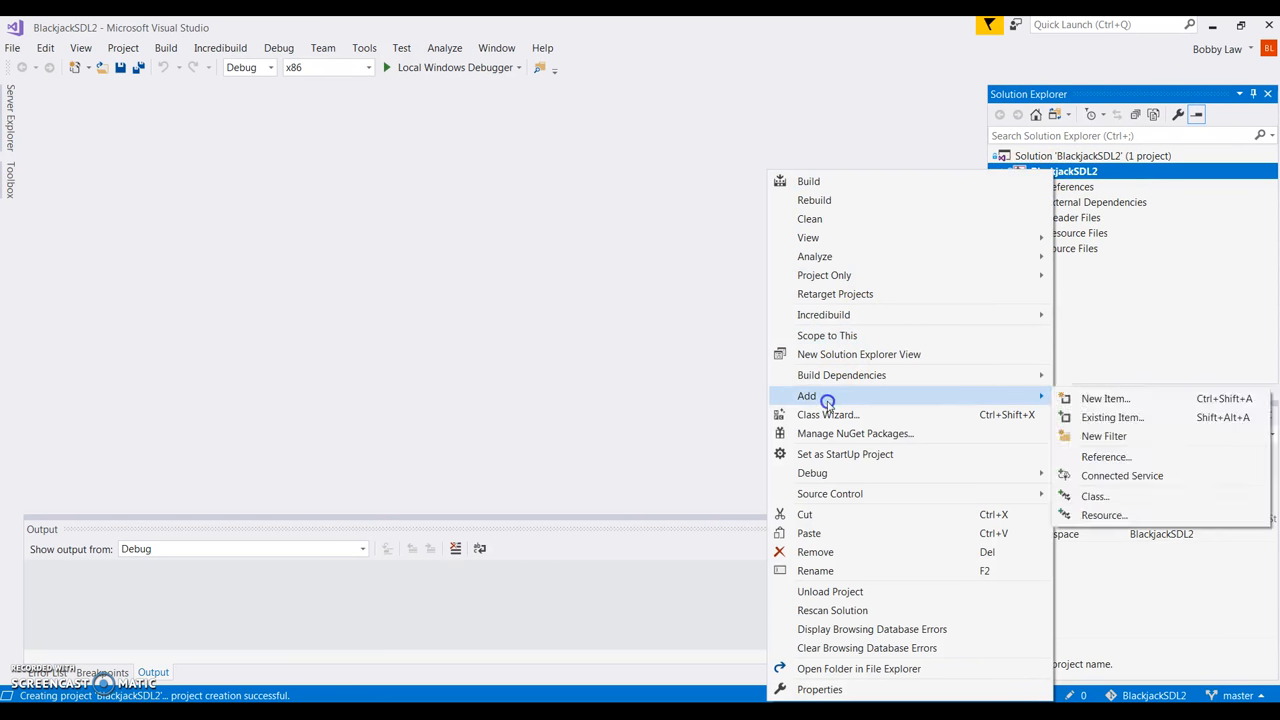
click(1092, 420)
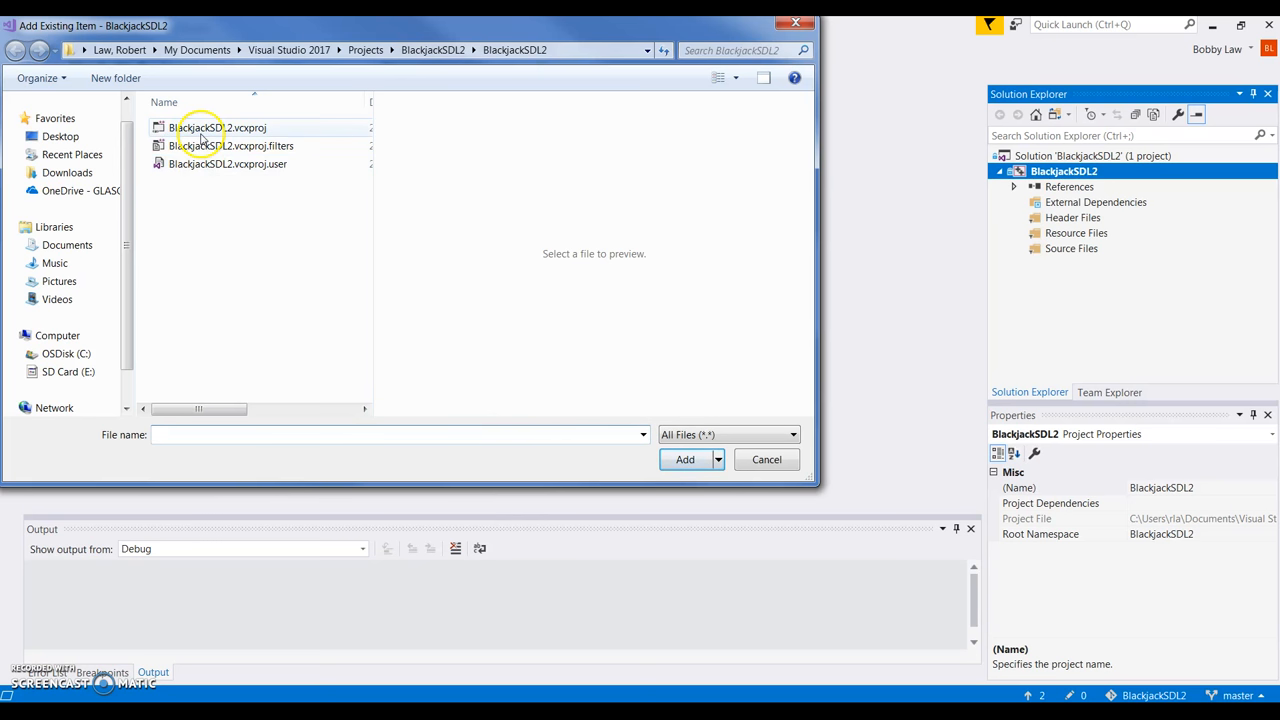
right_click(175, 198)
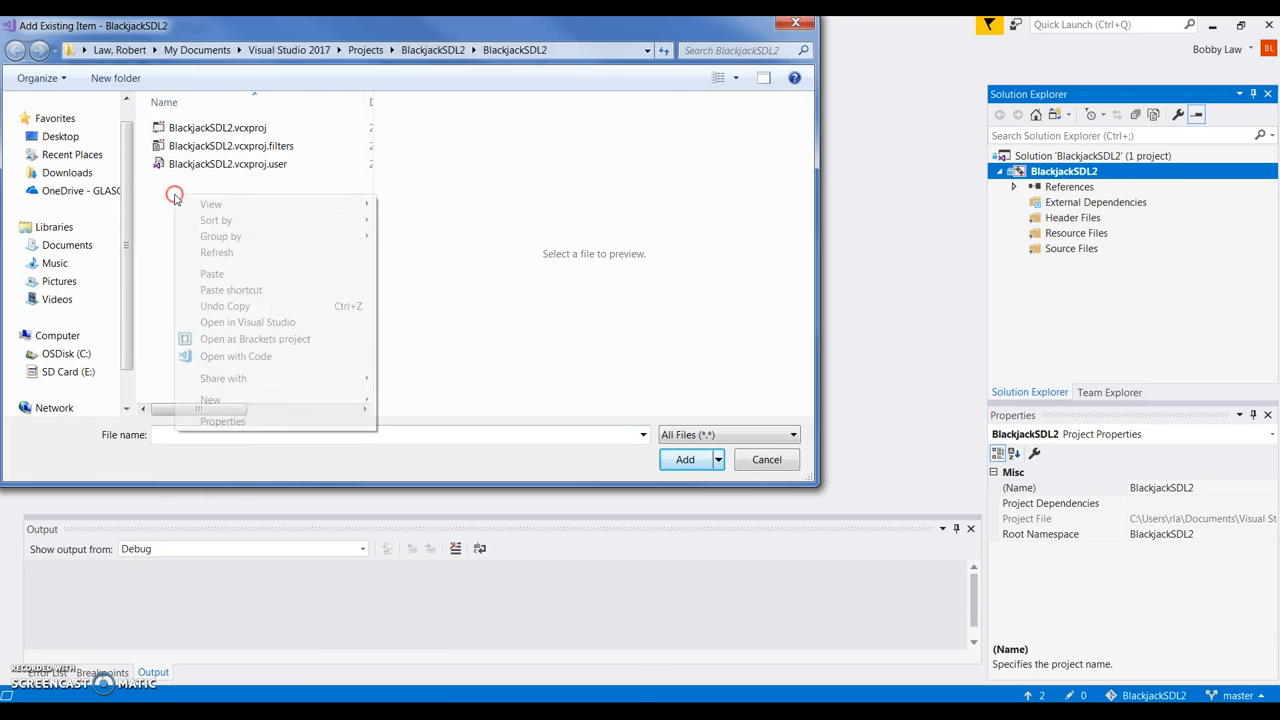
click(214, 276)
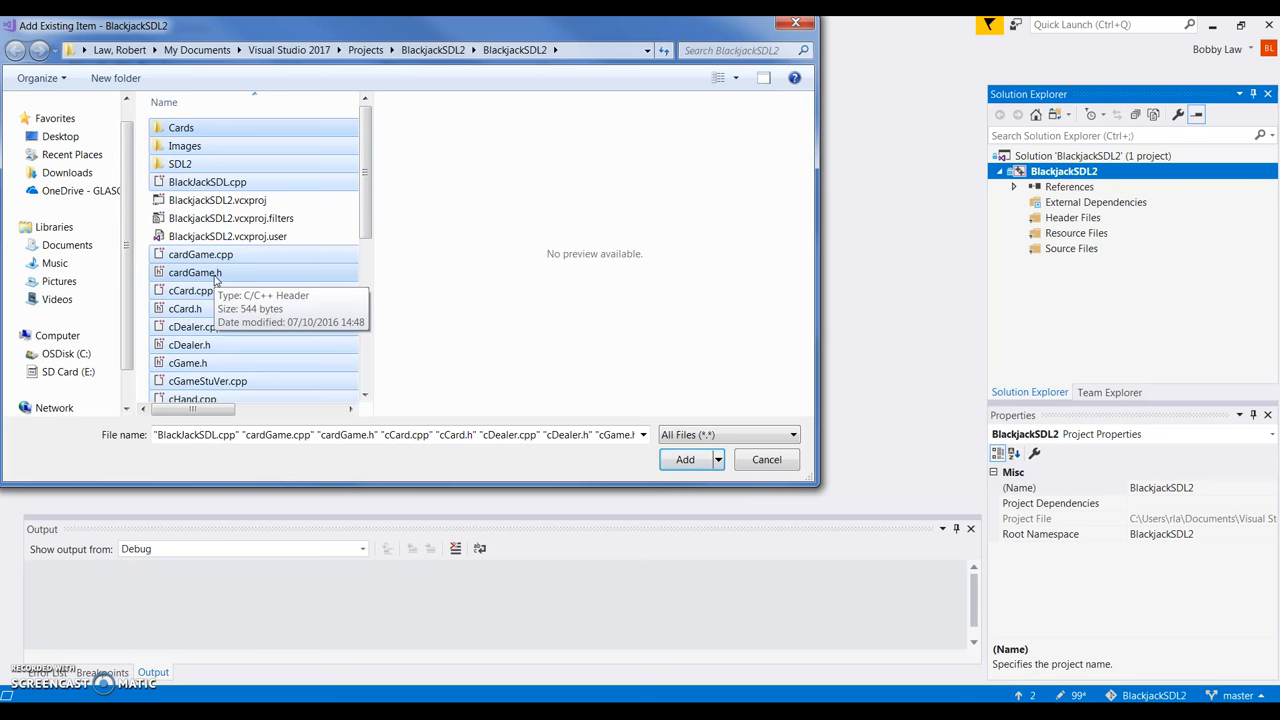
click(684, 460)
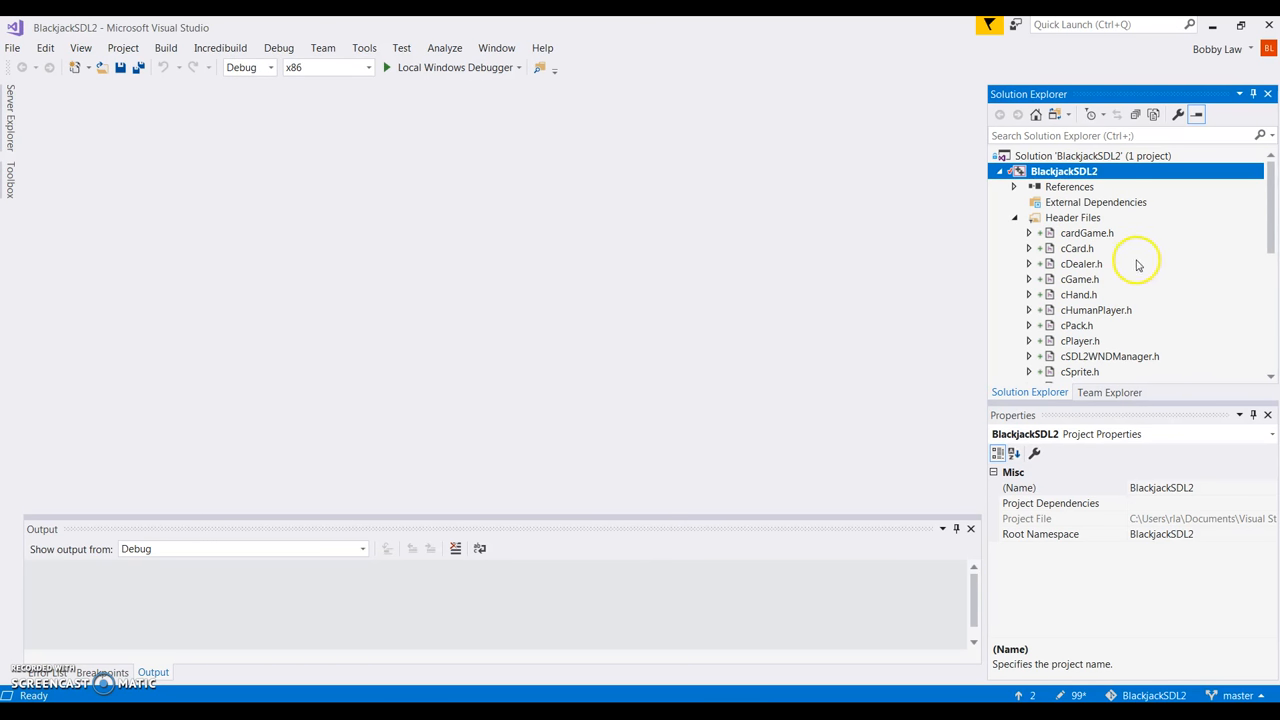
Open cGameStuVer.cpp from Source Files and scroll down to the cGame::initialise code.
drag(1270, 253, 1274, 356)
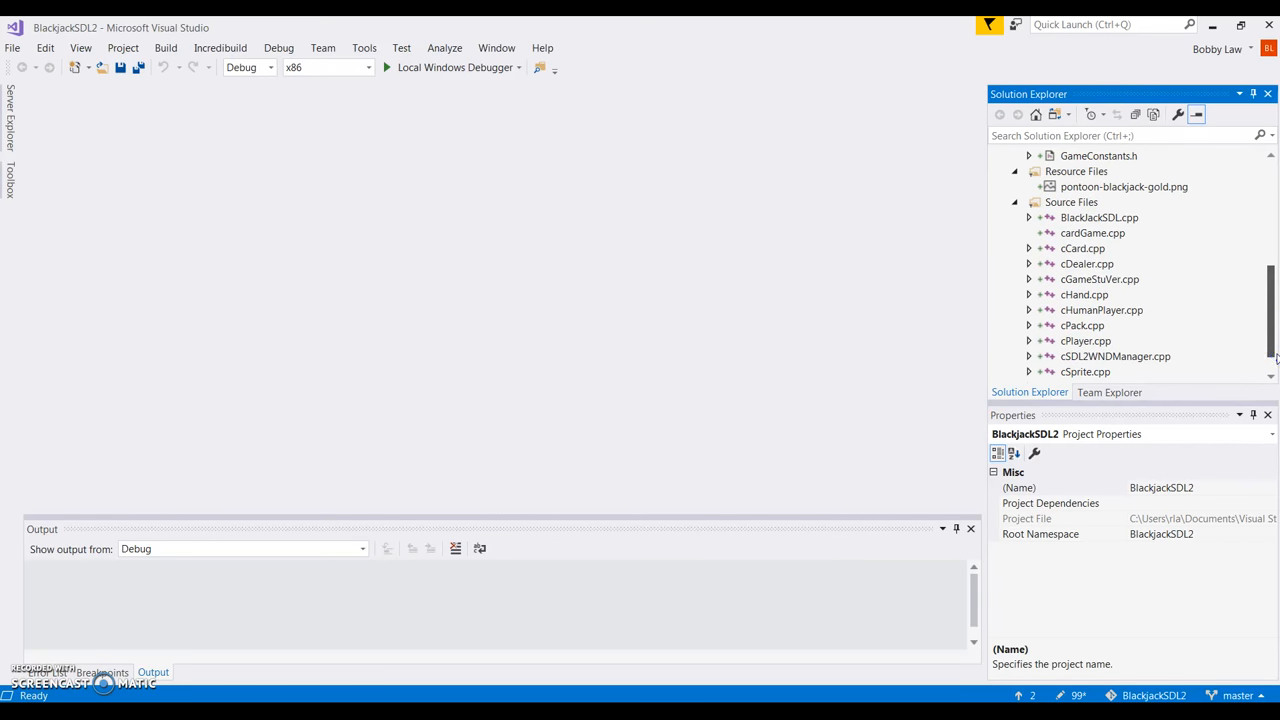
drag(1275, 358, 1275, 361)
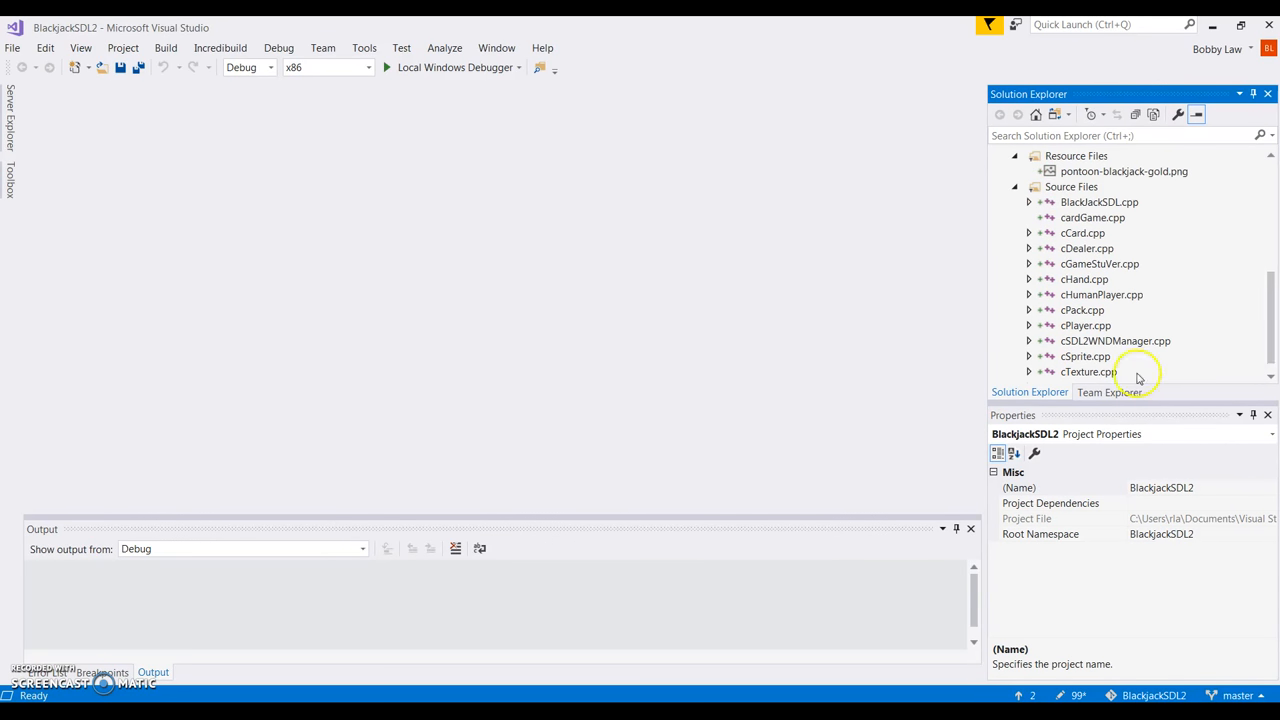
double_click(1085, 265)
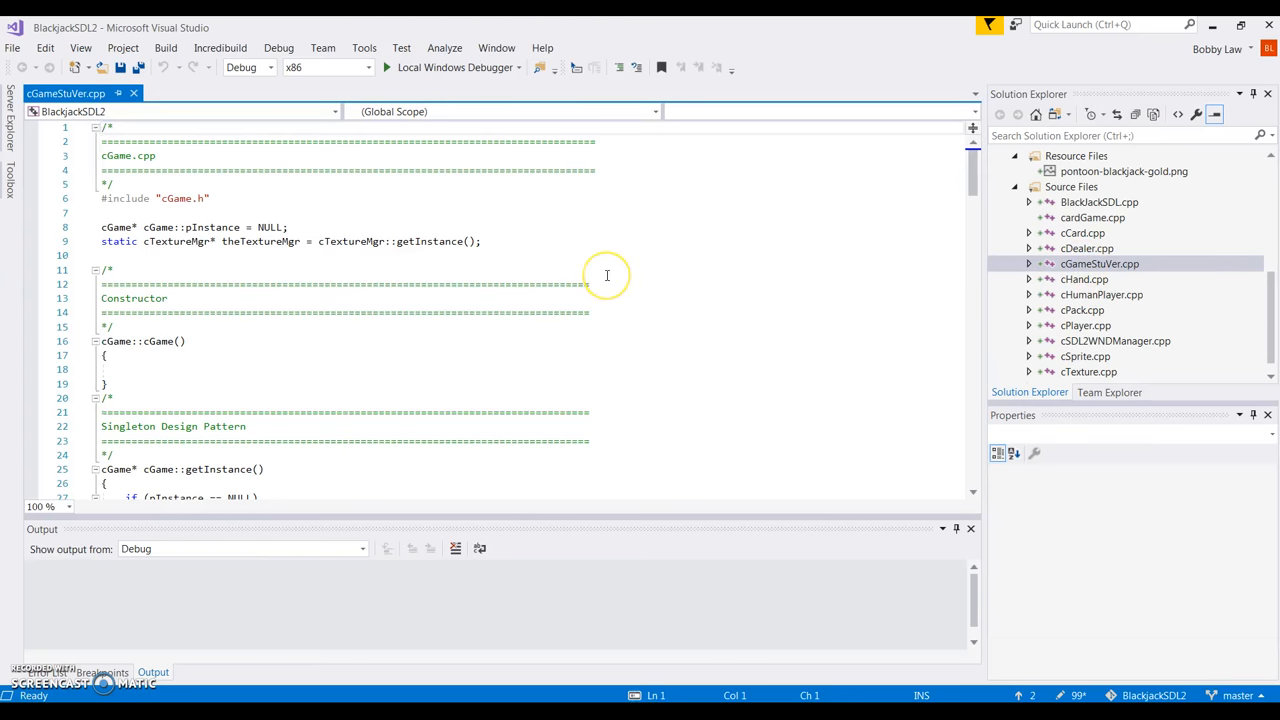
scroll(606, 275, down, 6)
scroll(606, 275, down, 3)
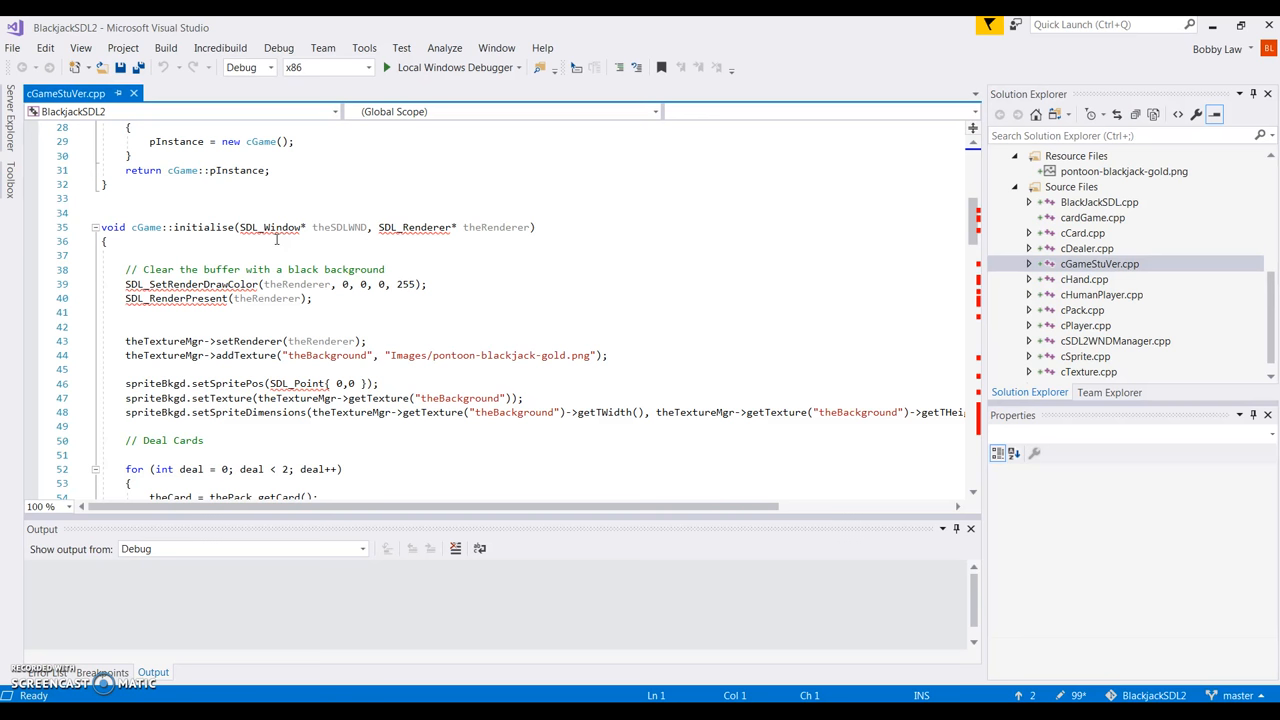
Open the BlackjackSDL2 project properties with Configuration set to All Configurations.
click(126, 53)
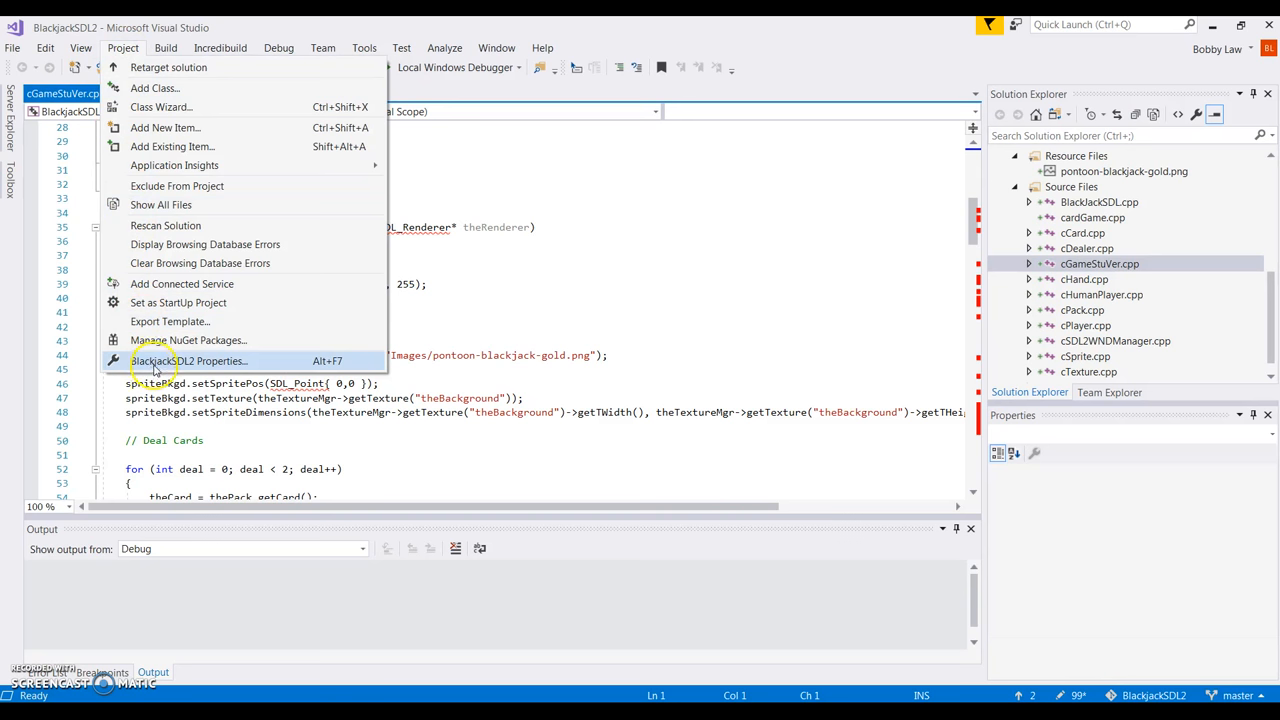
click(229, 368)
click(229, 368)
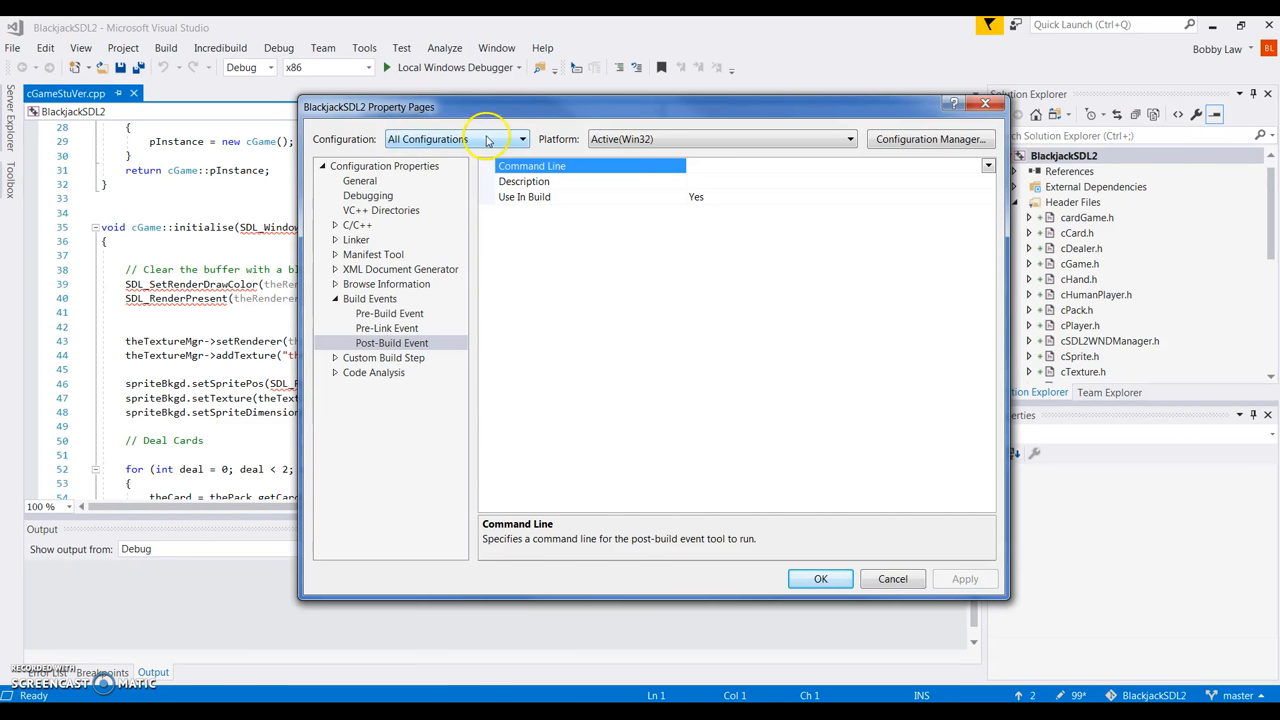
click(522, 140)
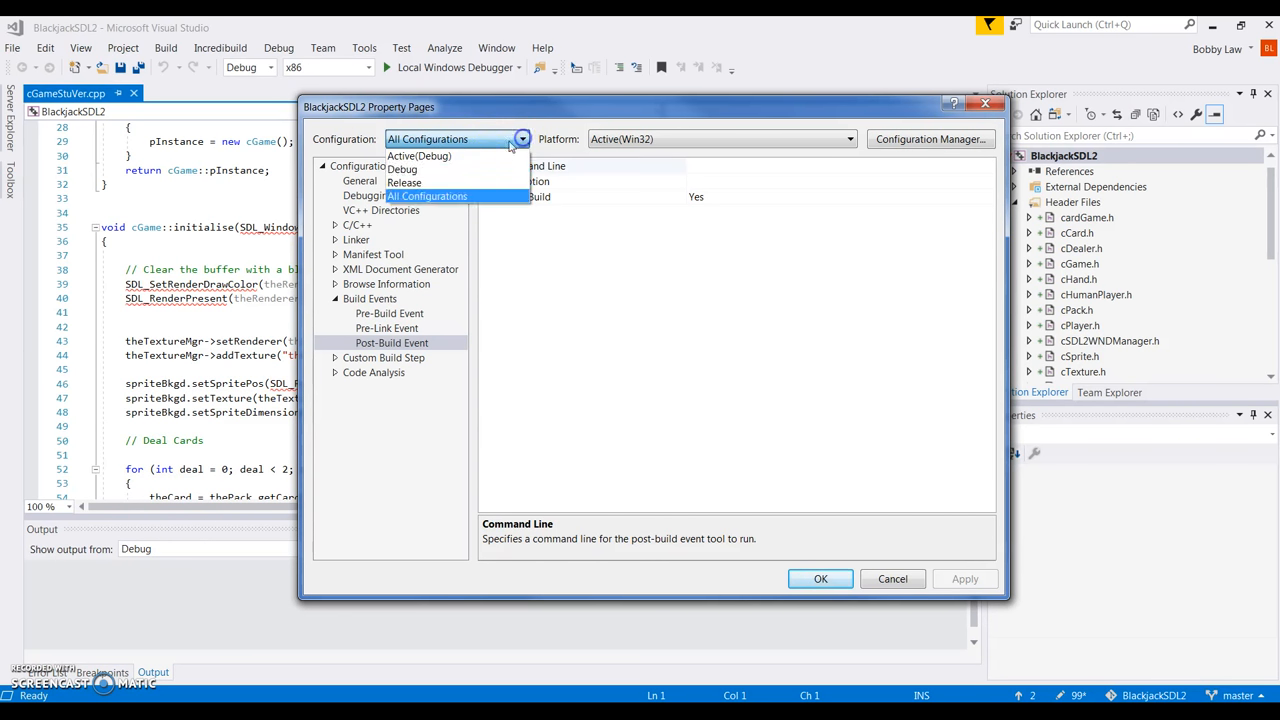
click(437, 197)
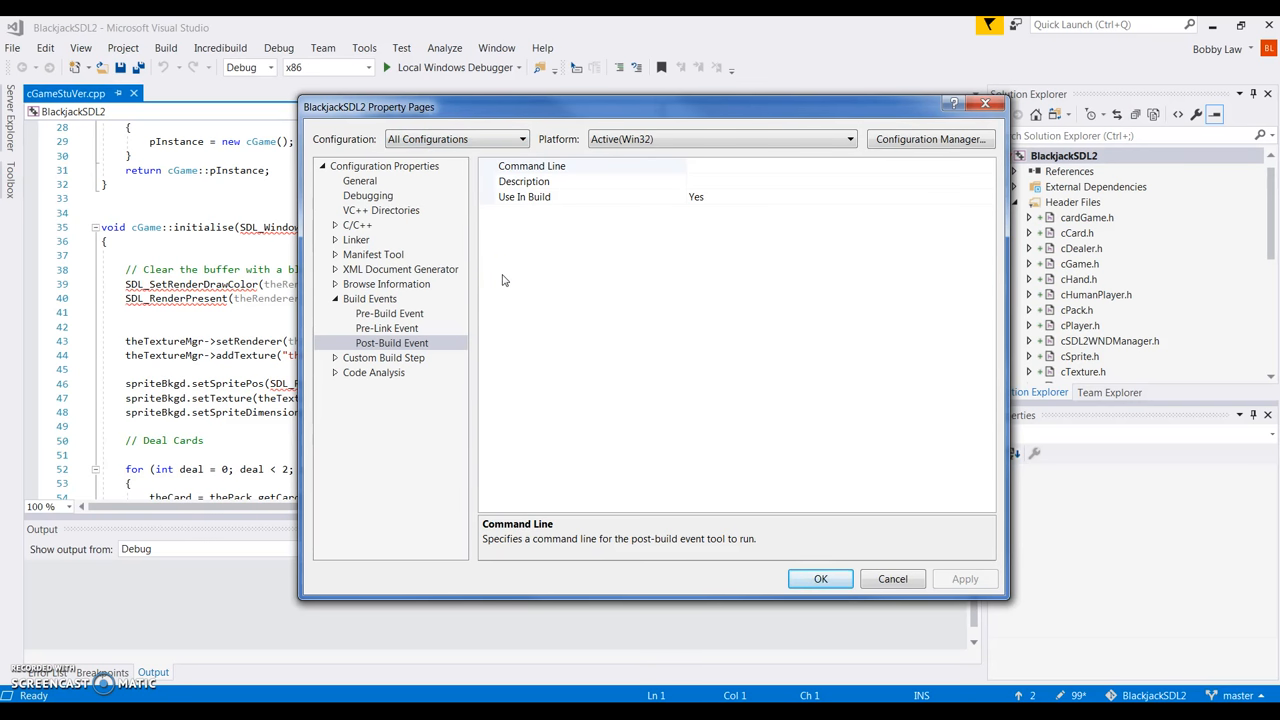
Open the Additional Include Directories editor under C/C++ > General.
click(335, 225)
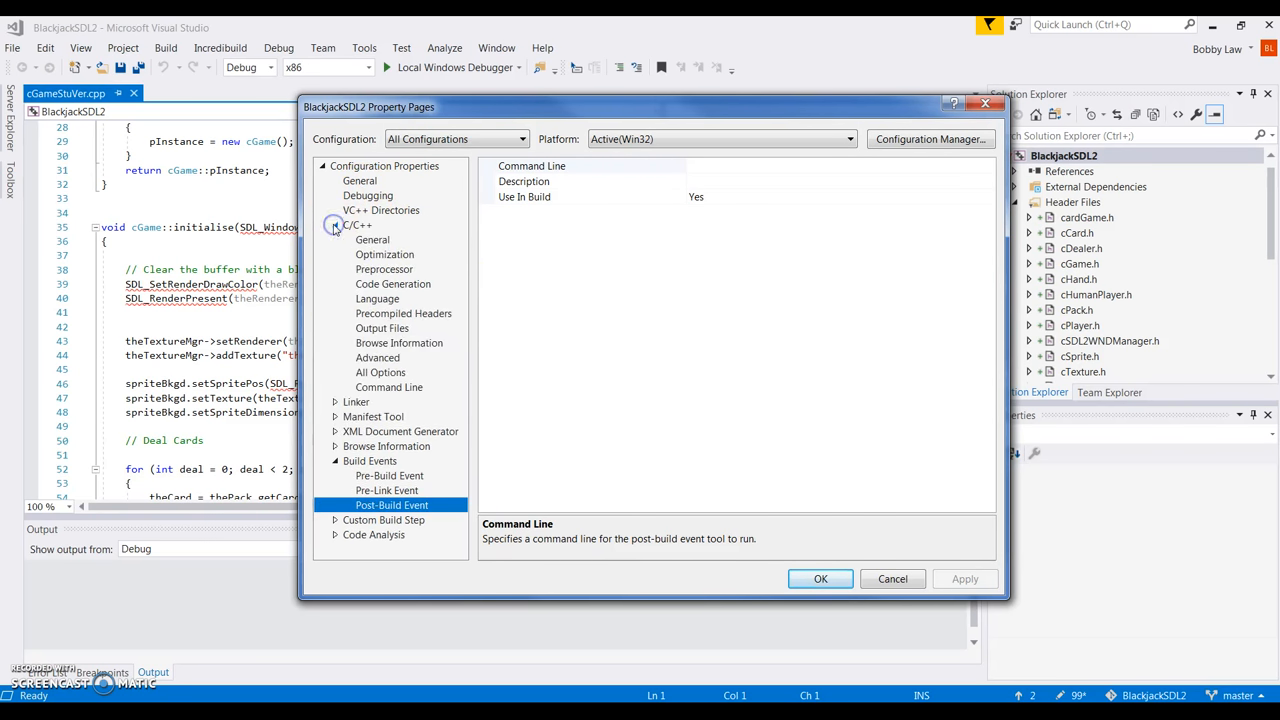
click(380, 241)
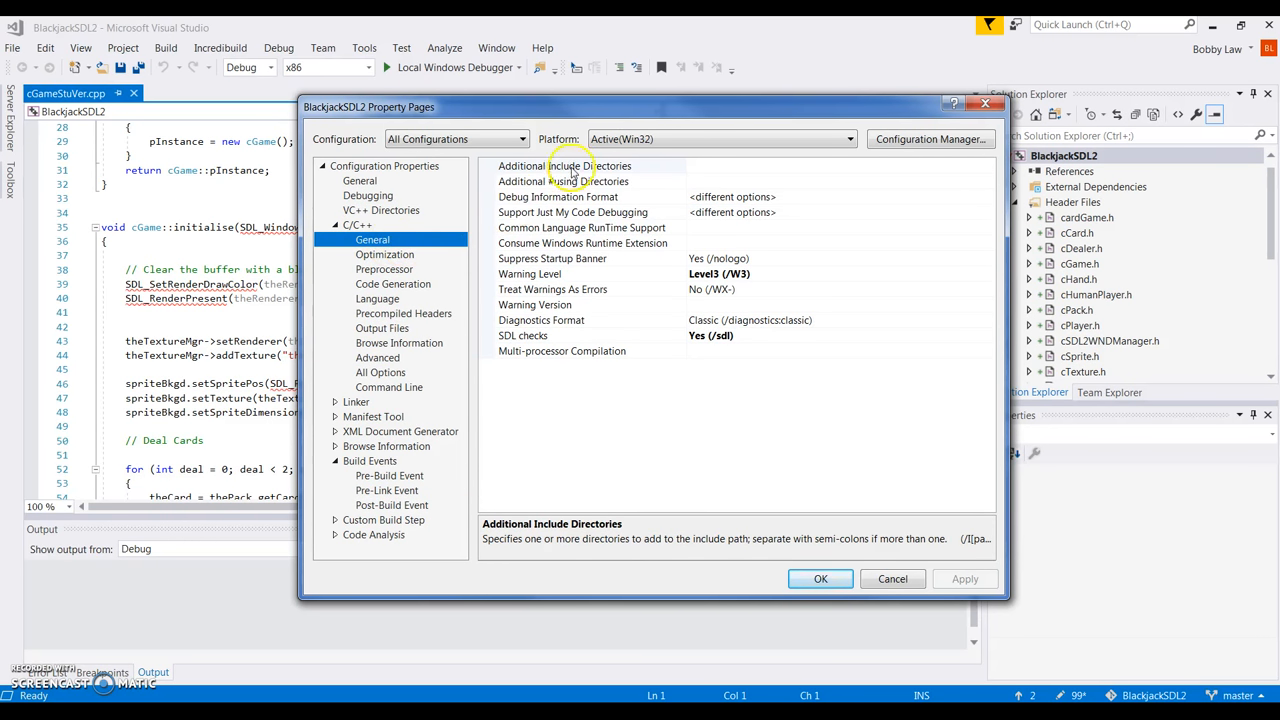
click(700, 167)
click(782, 165)
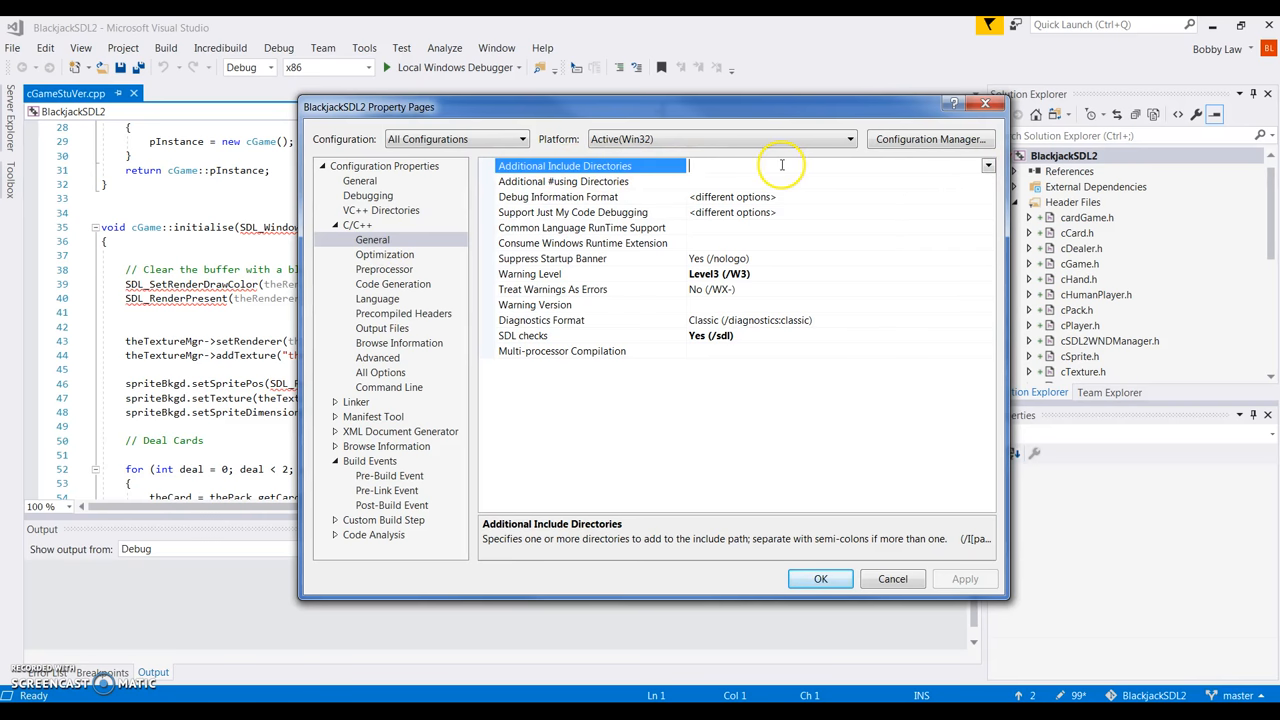
click(988, 167)
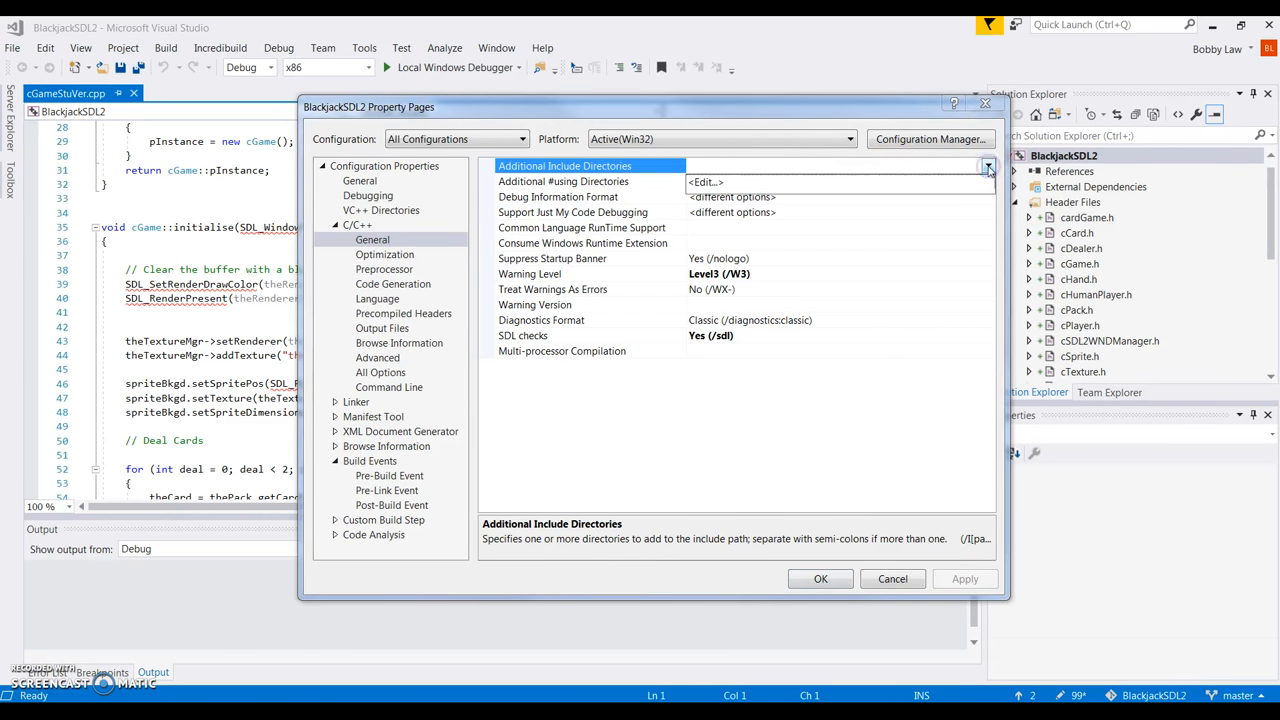
click(700, 184)
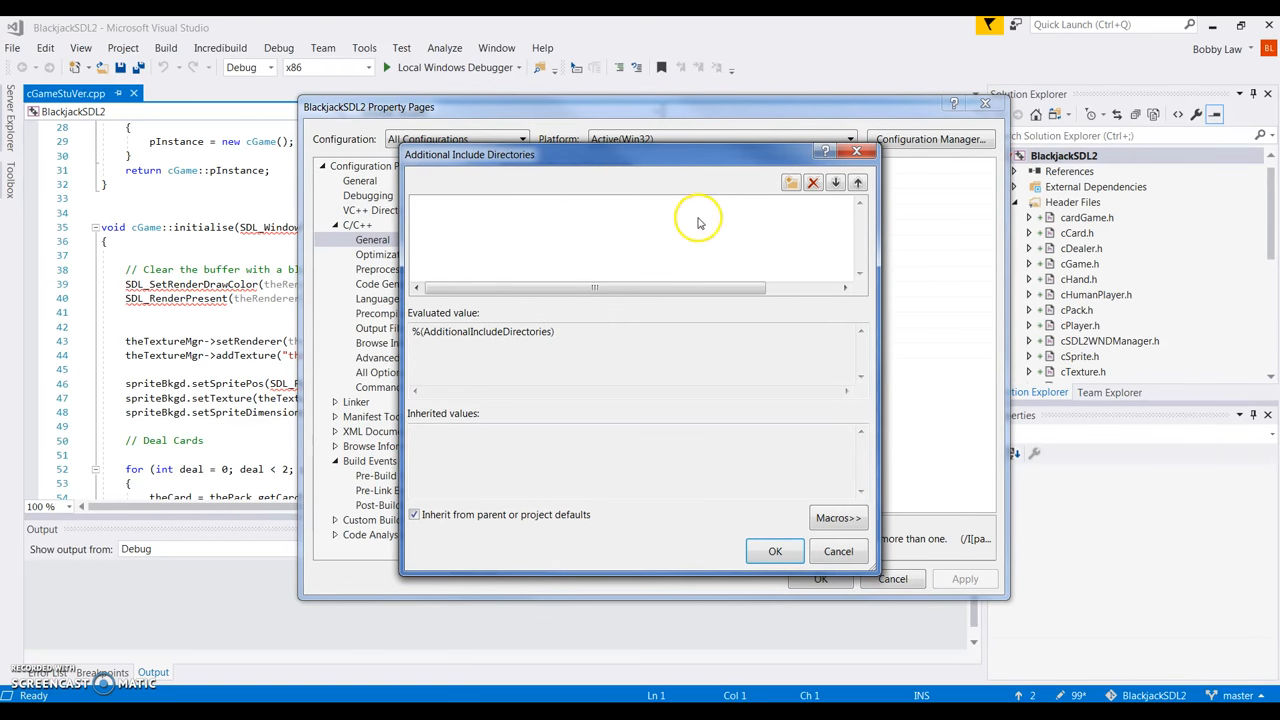
Add the SDL2-2.0.4 and SDL2_image-2.0.1 include folders as include directories.
click(533, 207)
click(533, 207)
click(842, 206)
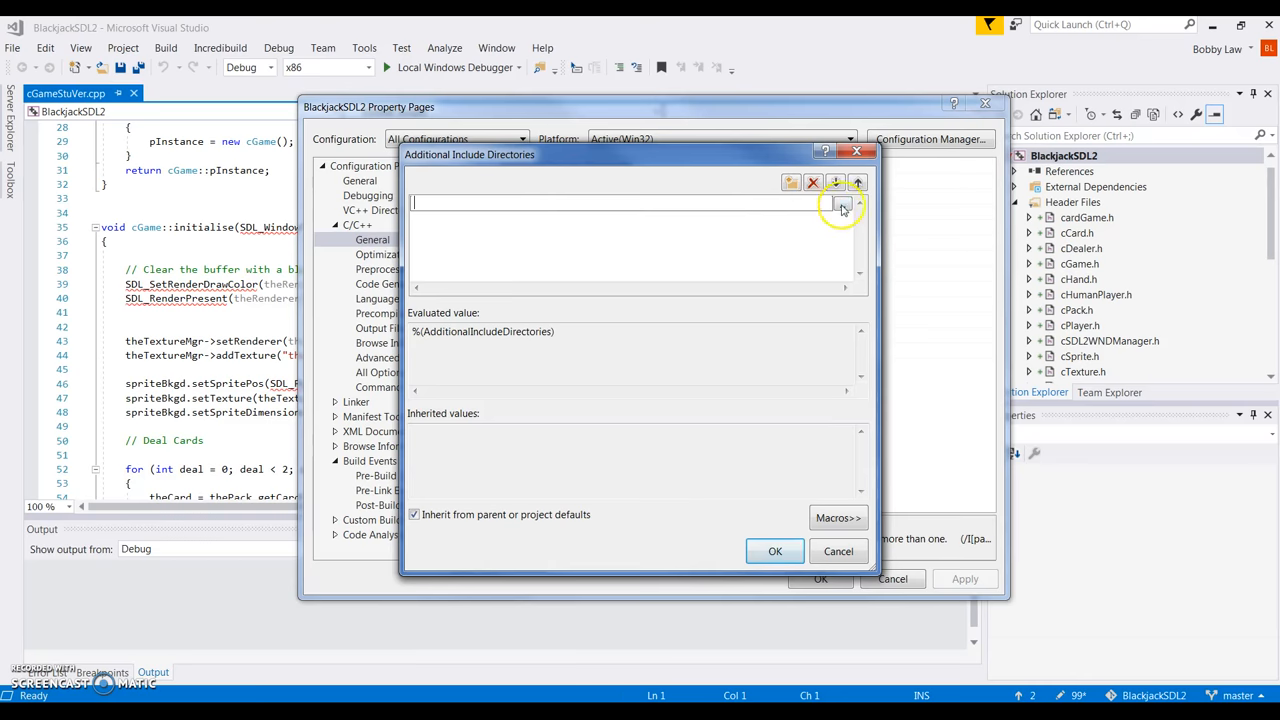
drag(716, 181, 630, 106)
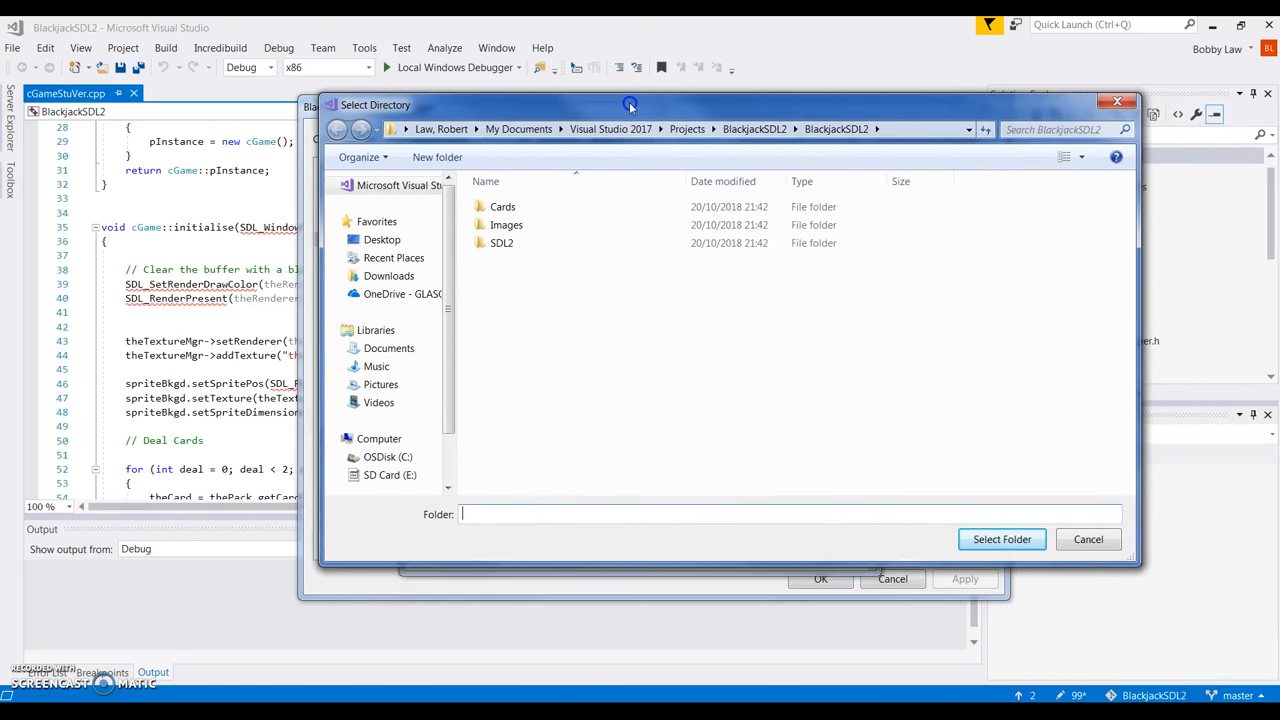
double_click(503, 244)
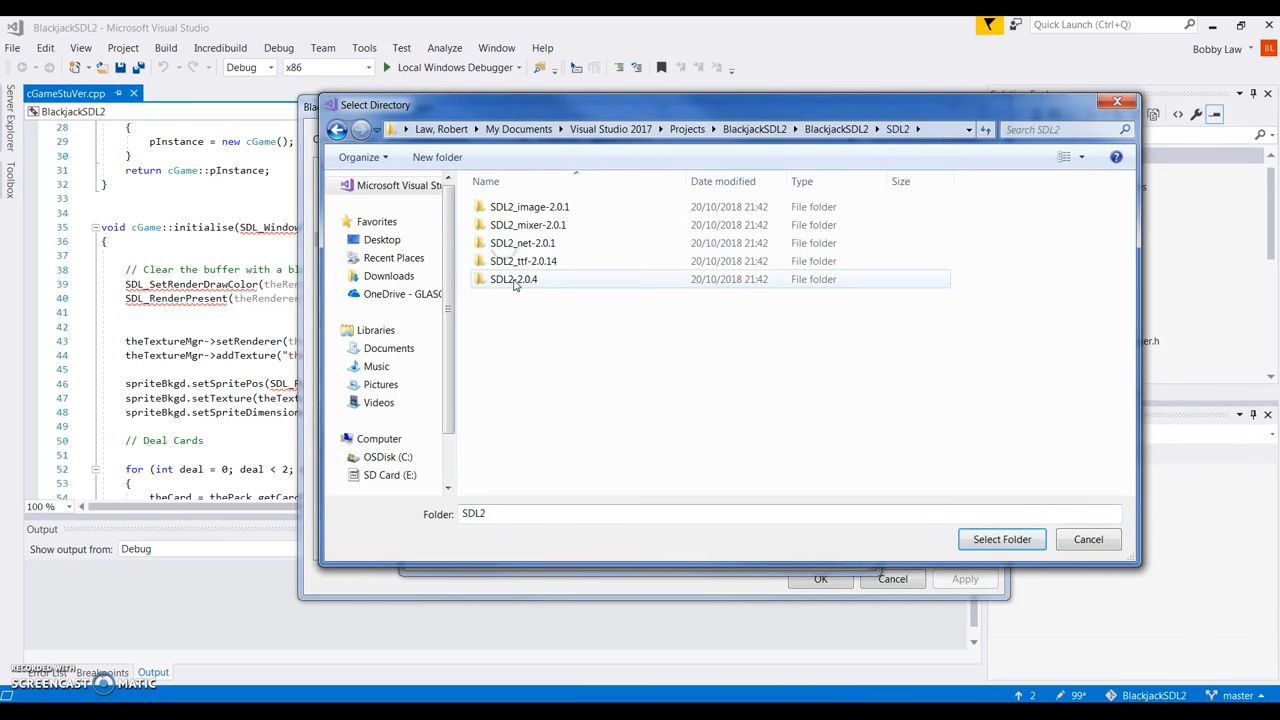
double_click(514, 282)
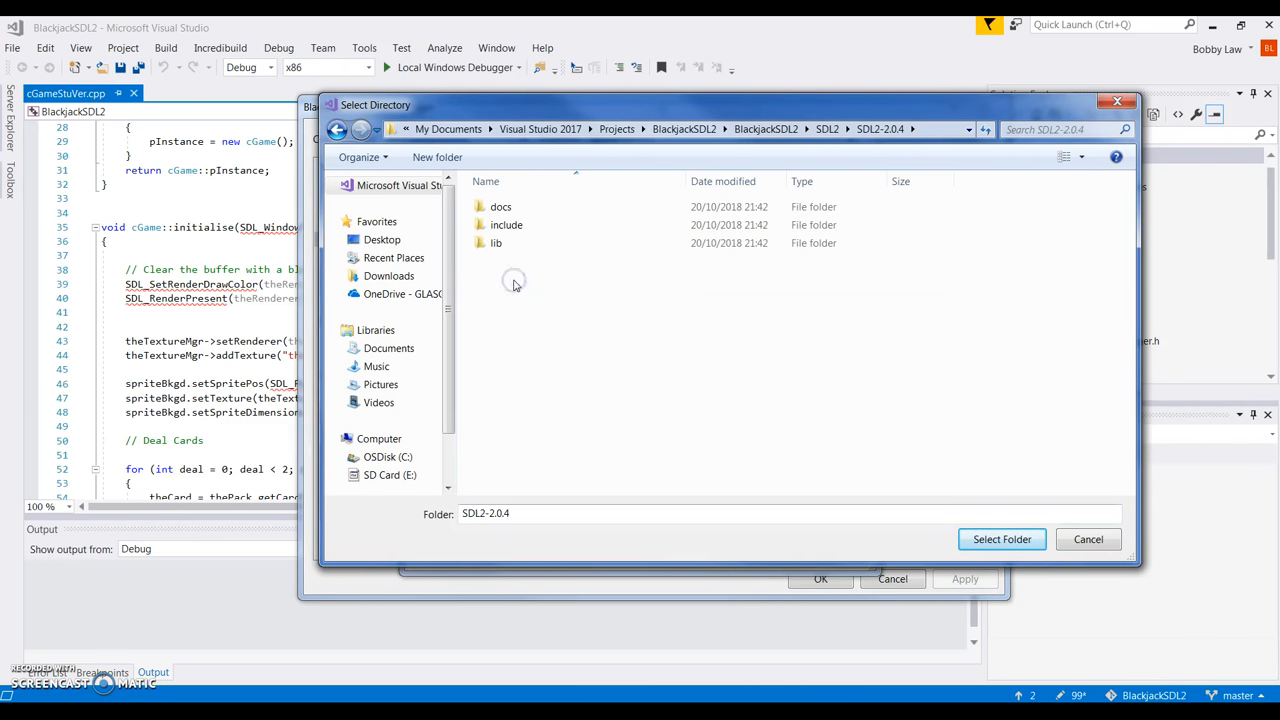
click(510, 226)
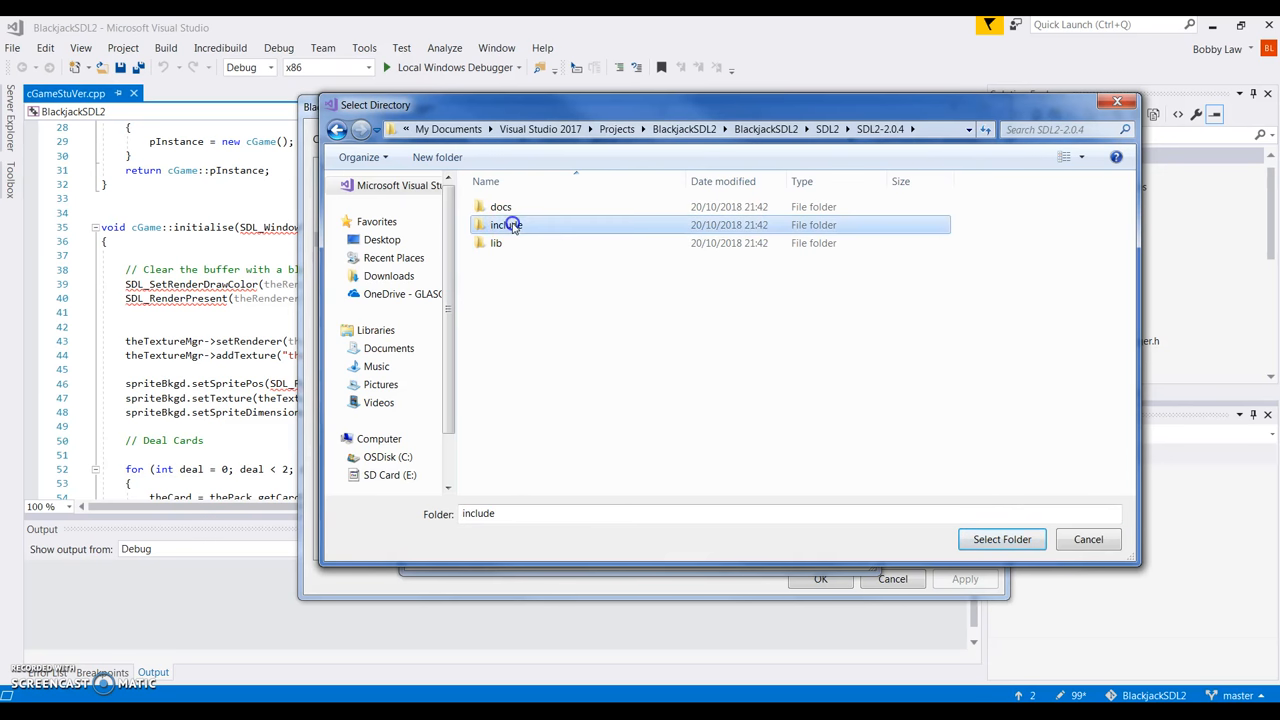
click(986, 545)
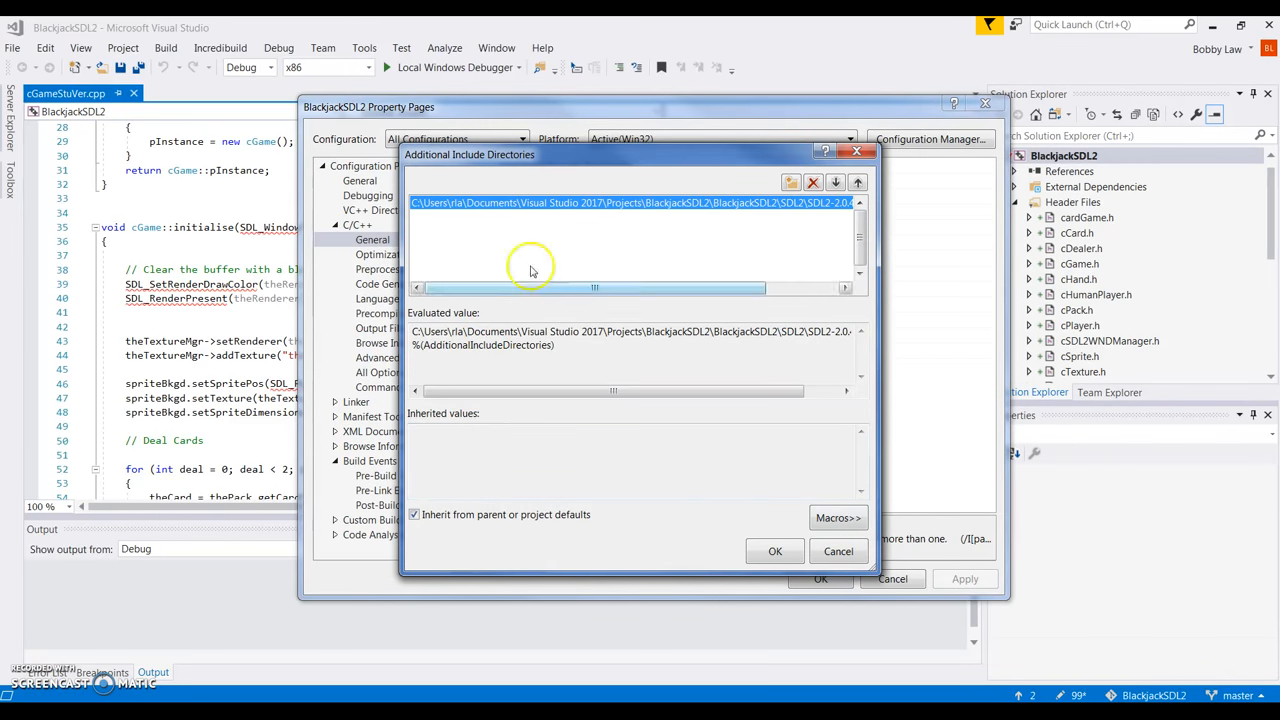
click(619, 216)
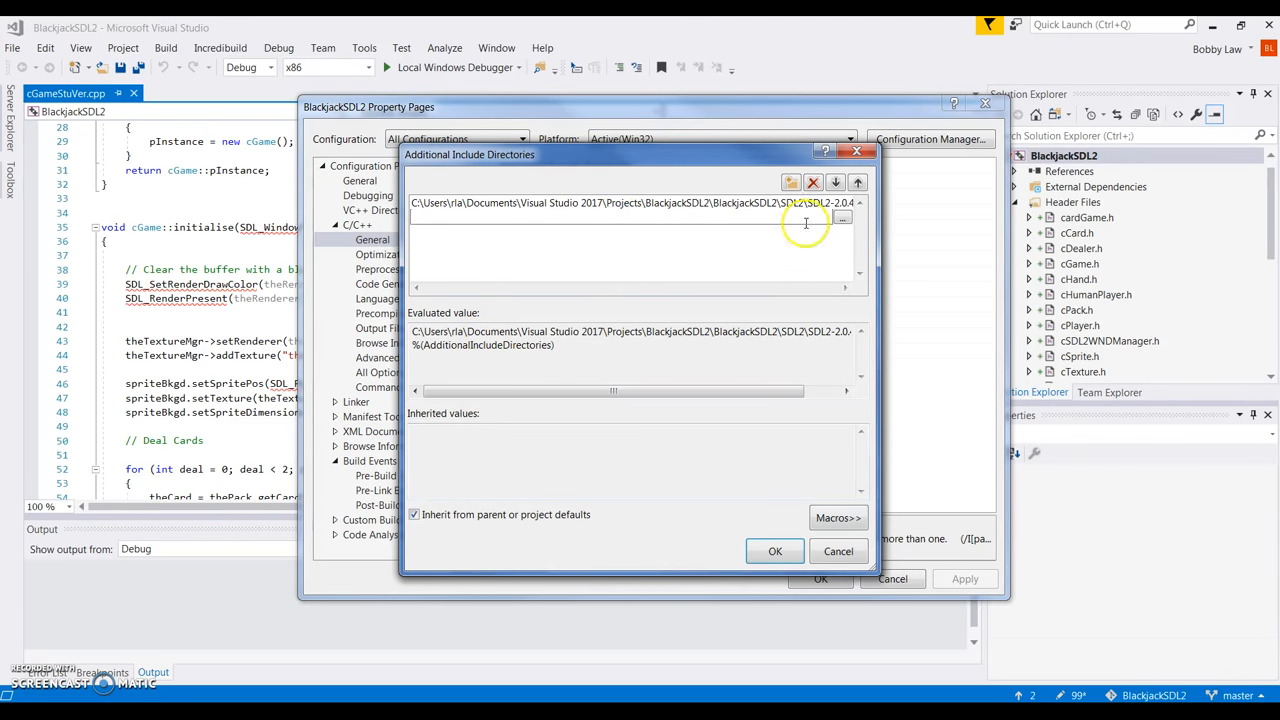
click(842, 218)
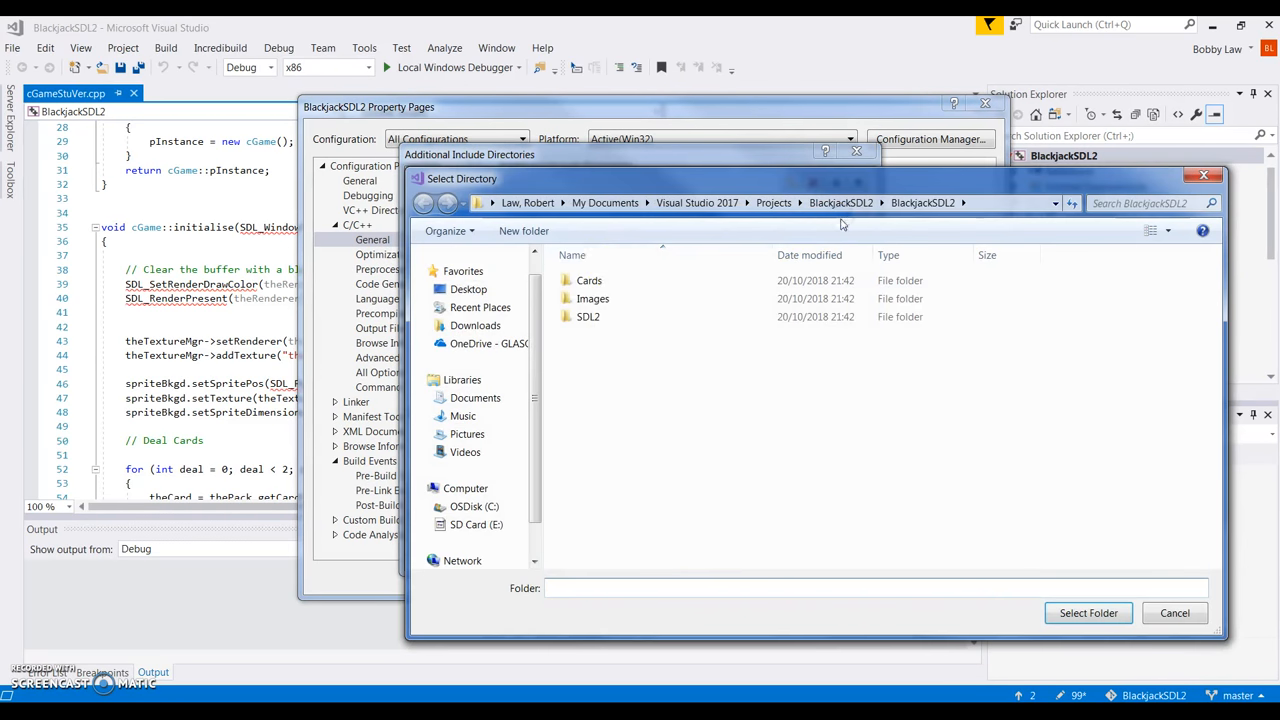
double_click(586, 316)
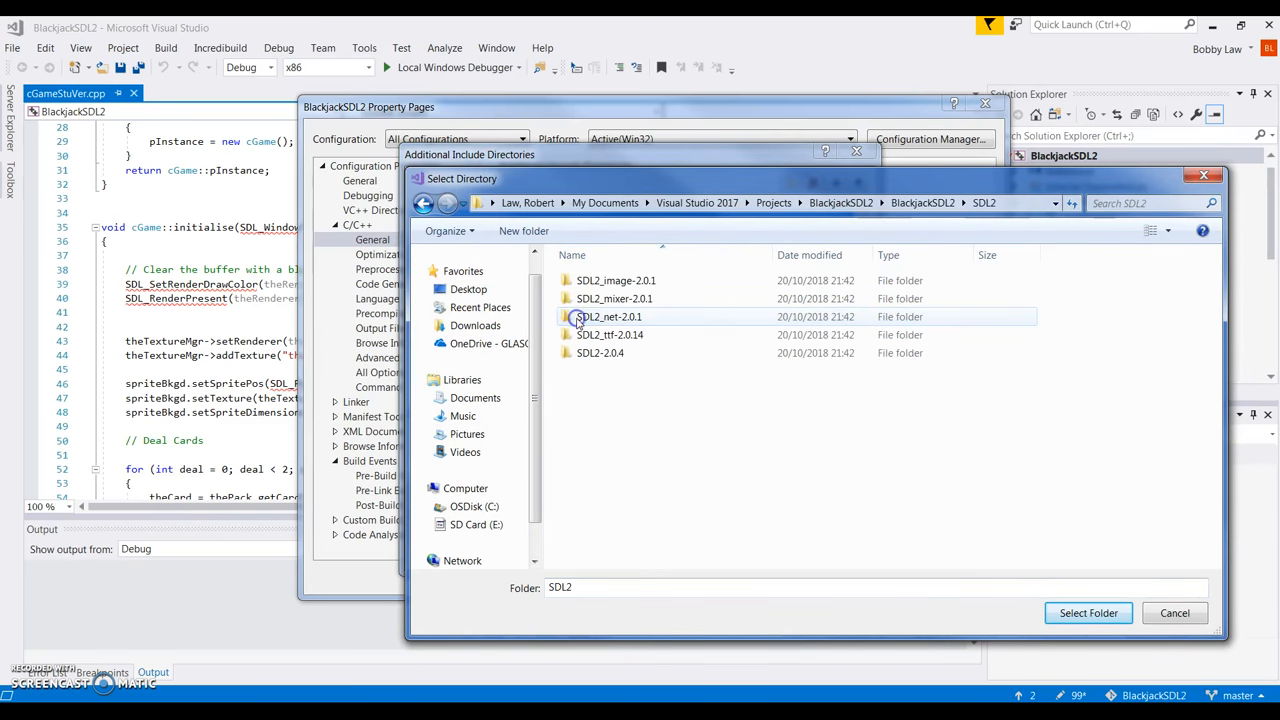
double_click(612, 283)
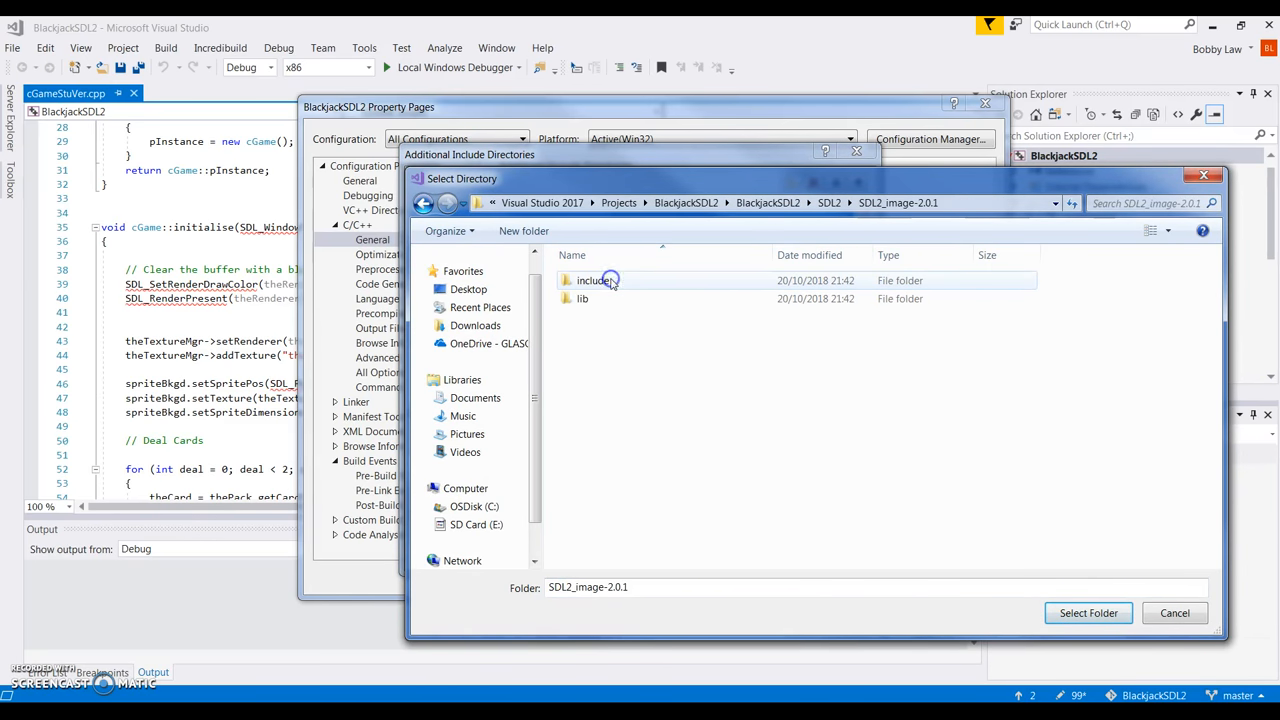
click(602, 283)
double_click(600, 283)
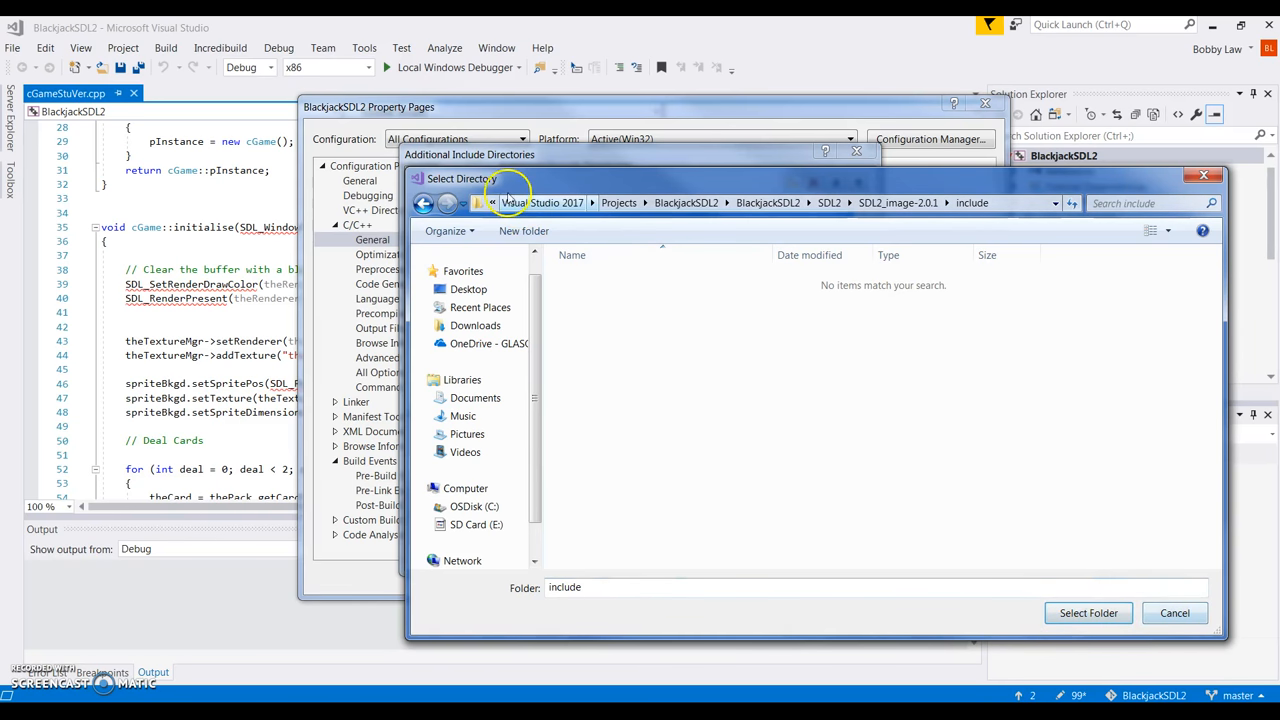
click(424, 206)
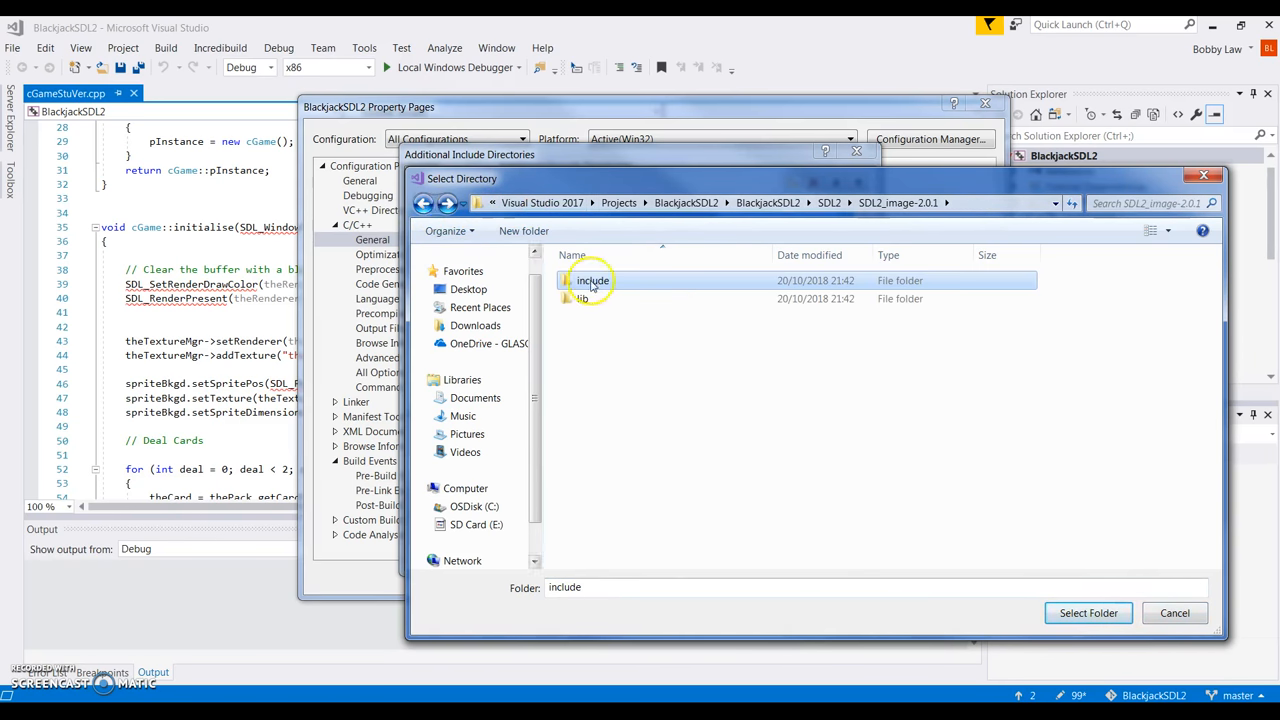
click(1087, 613)
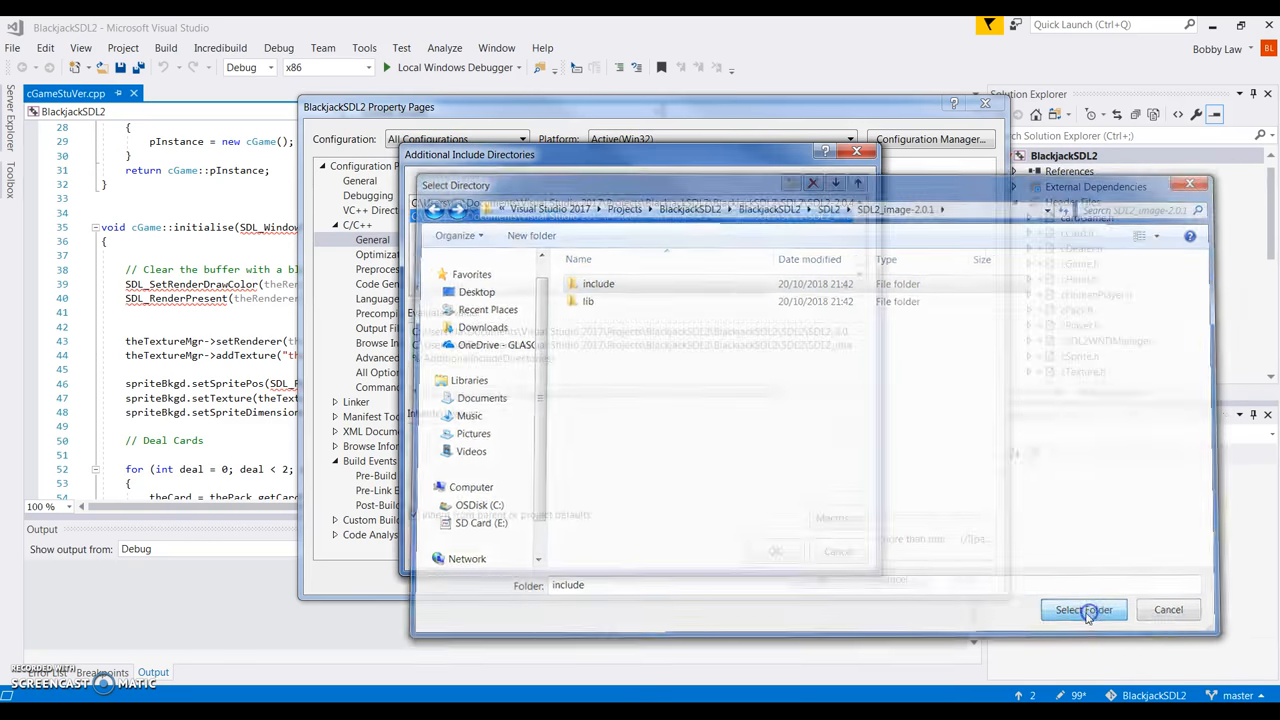
Add the SDL2_mixer-2.0.1 and SDL2_ttf-2.0.14 include folders to the list.
click(568, 238)
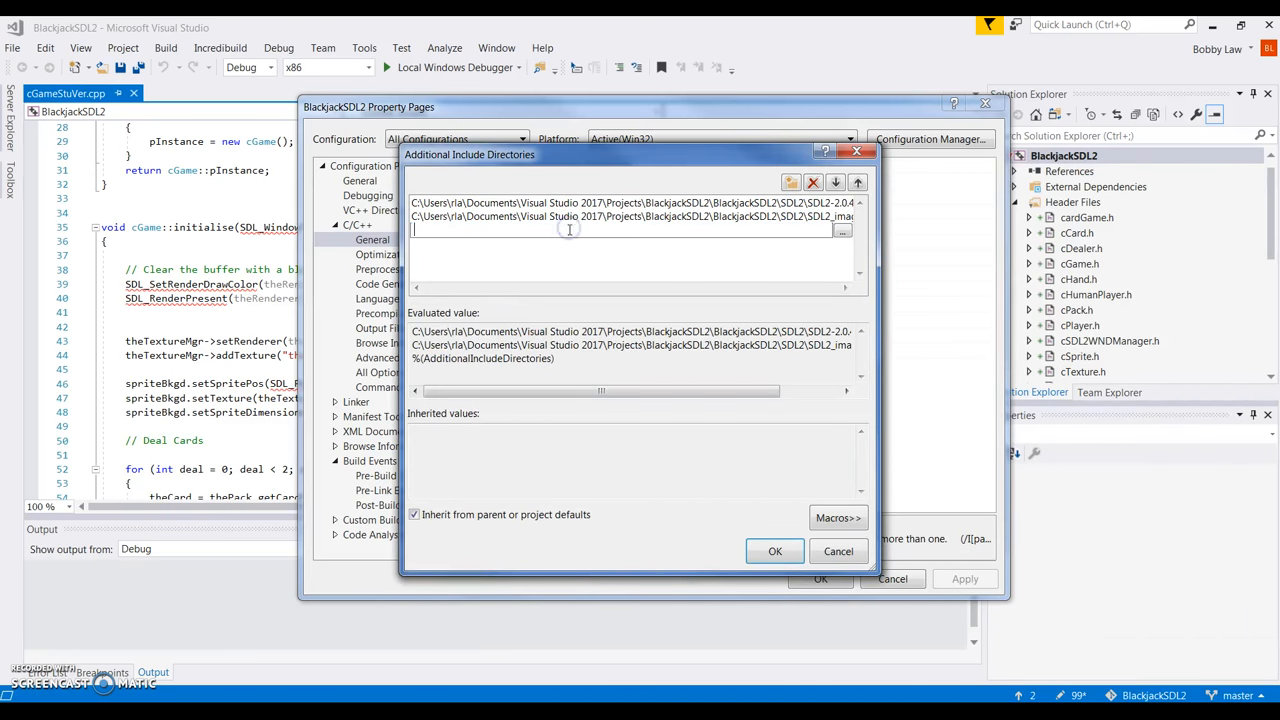
click(843, 228)
double_click(582, 320)
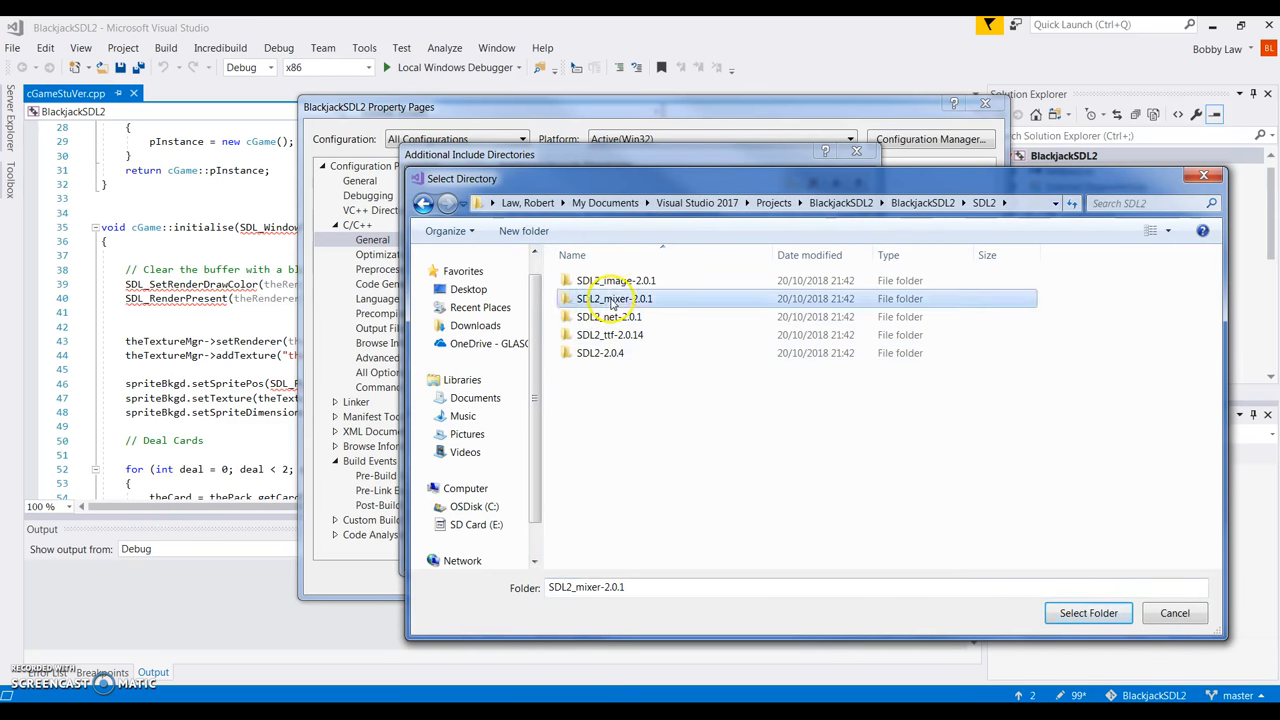
double_click(605, 298)
click(588, 281)
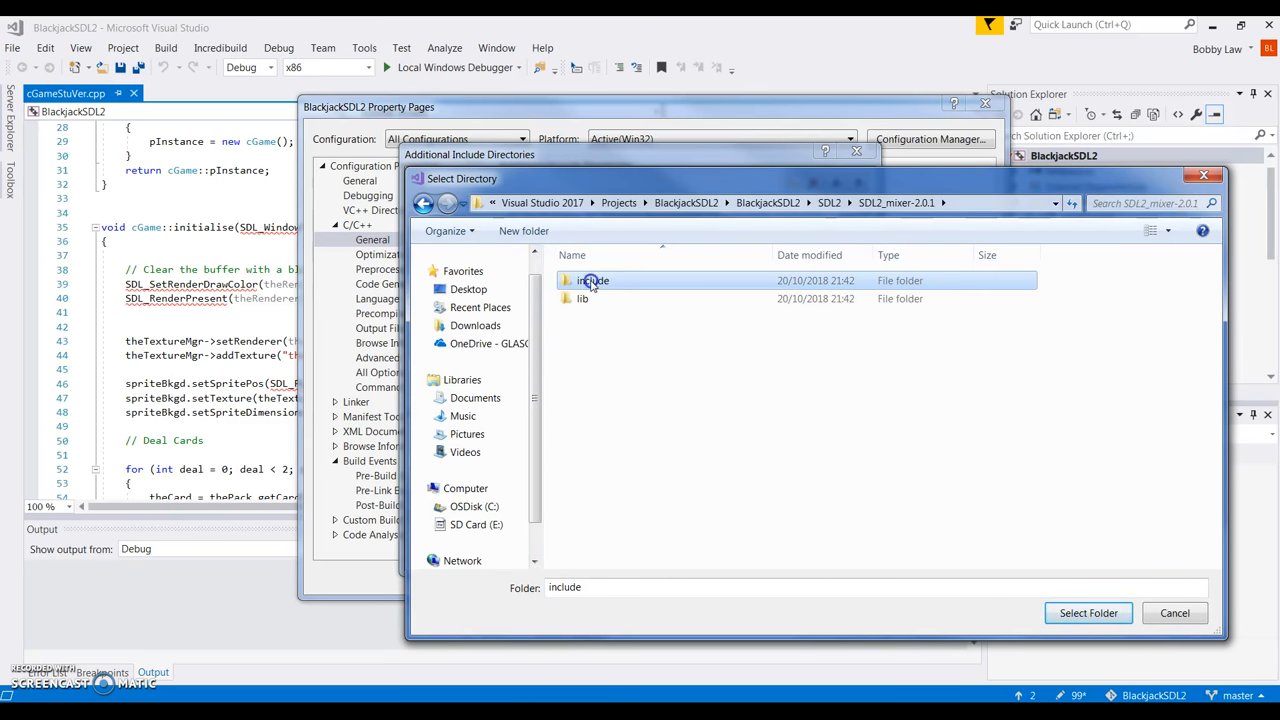
click(1048, 613)
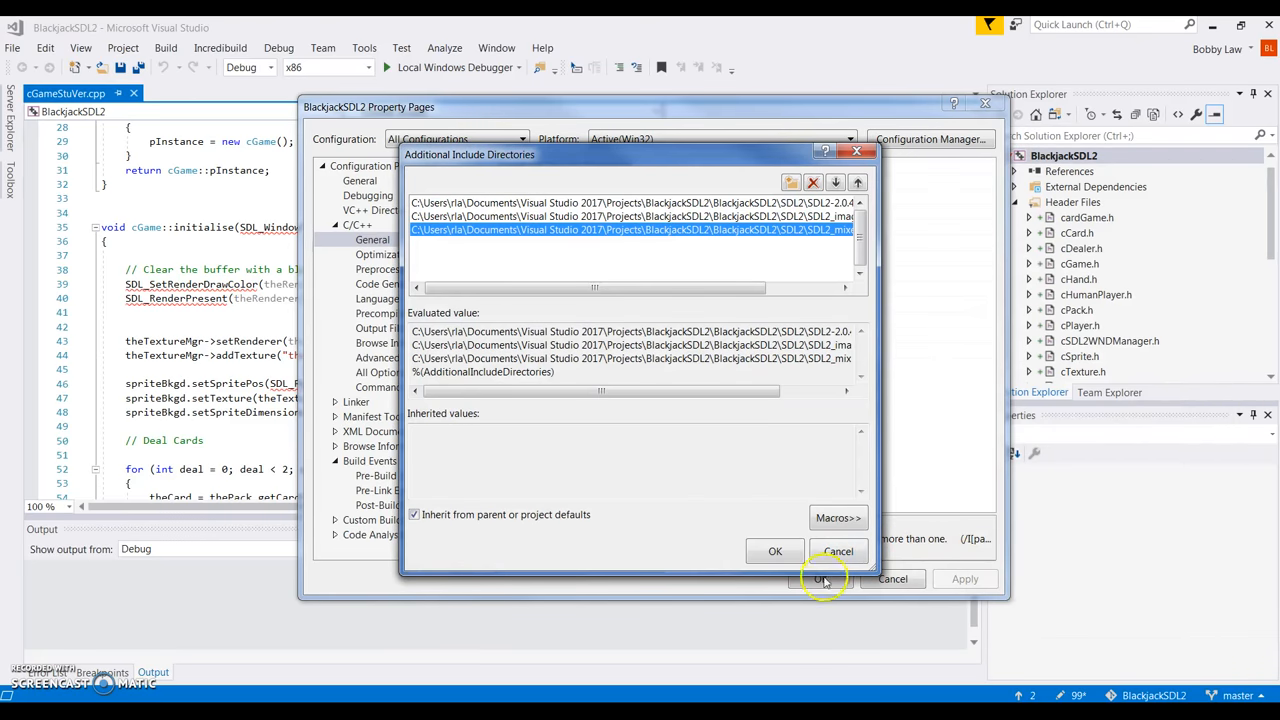
click(610, 244)
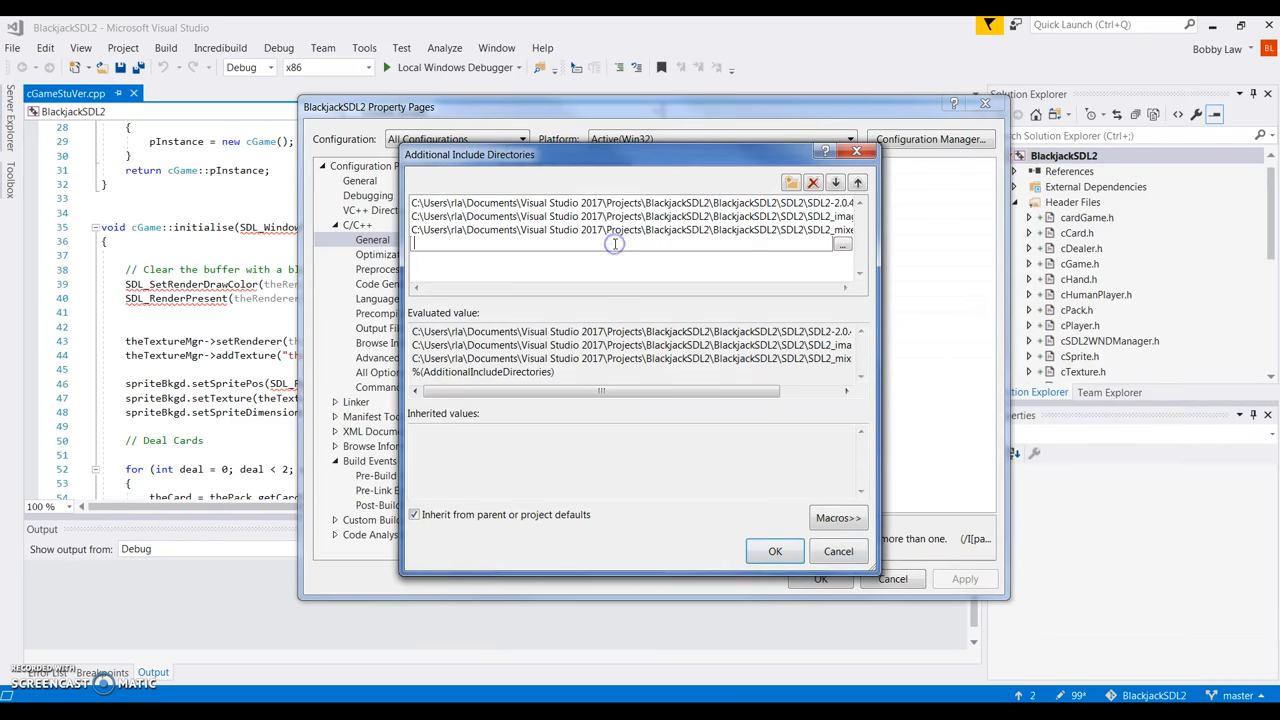
click(845, 249)
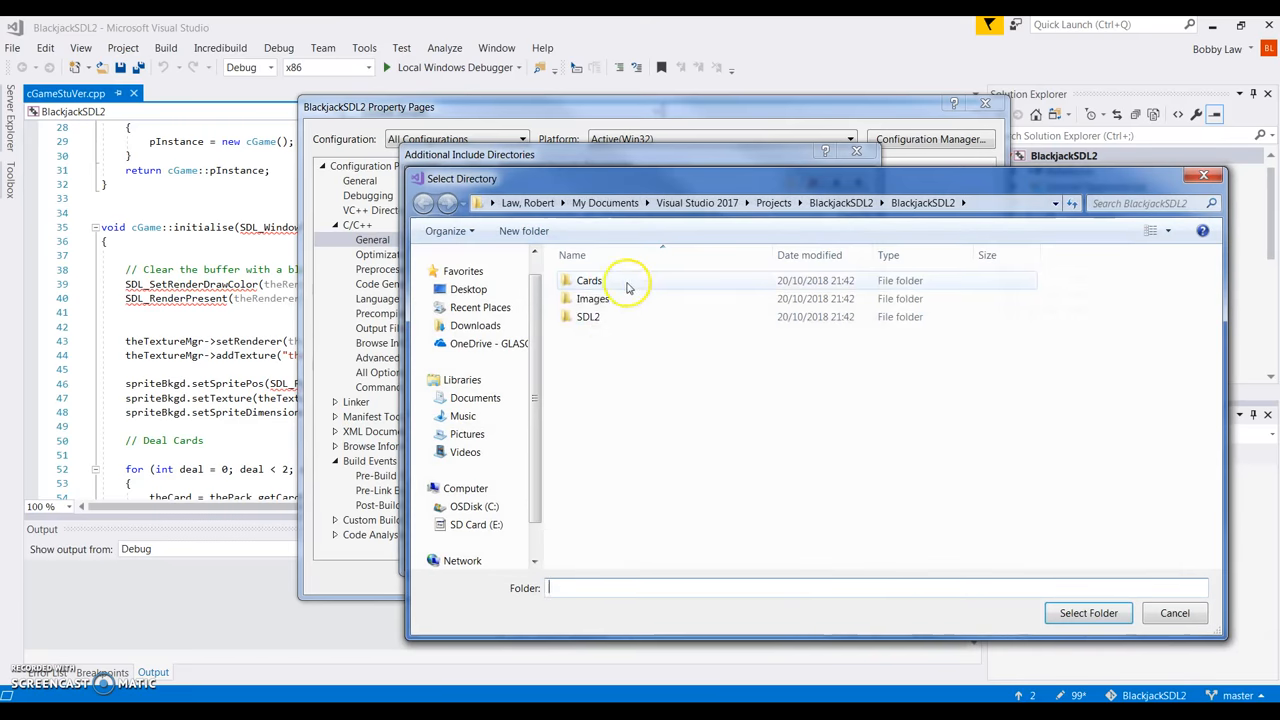
click(588, 317)
double_click(590, 318)
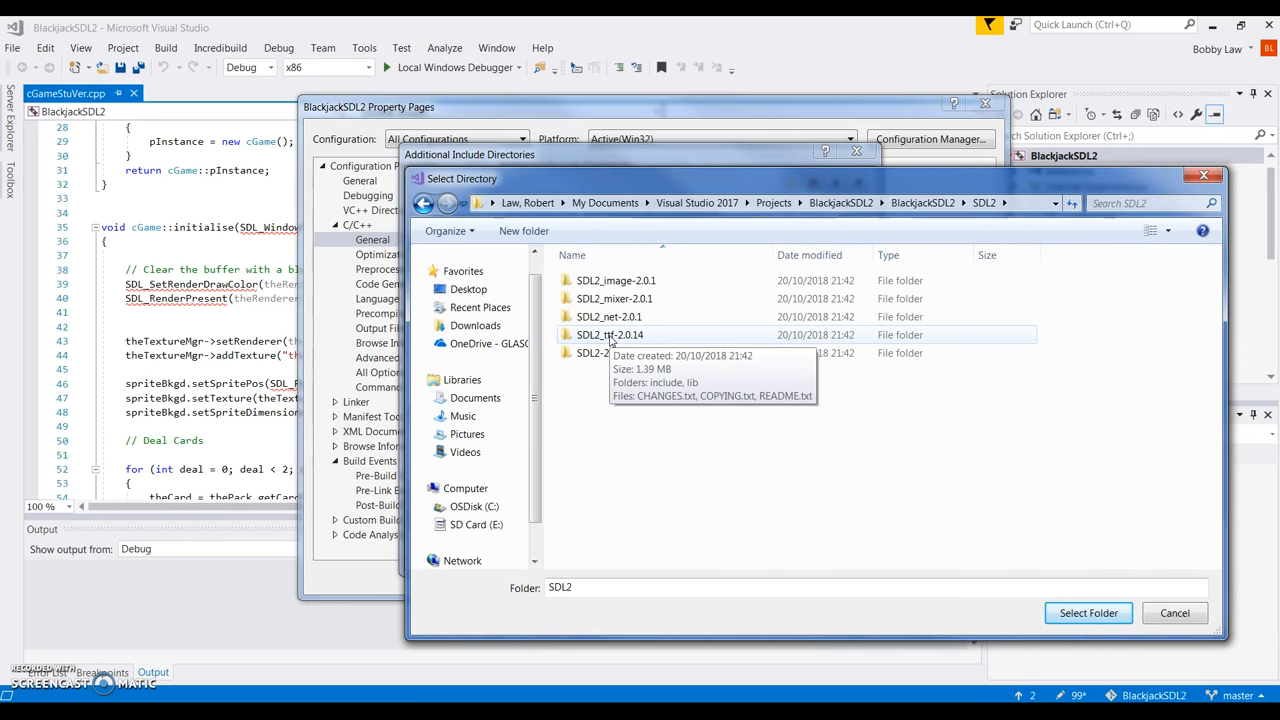
double_click(611, 338)
click(592, 282)
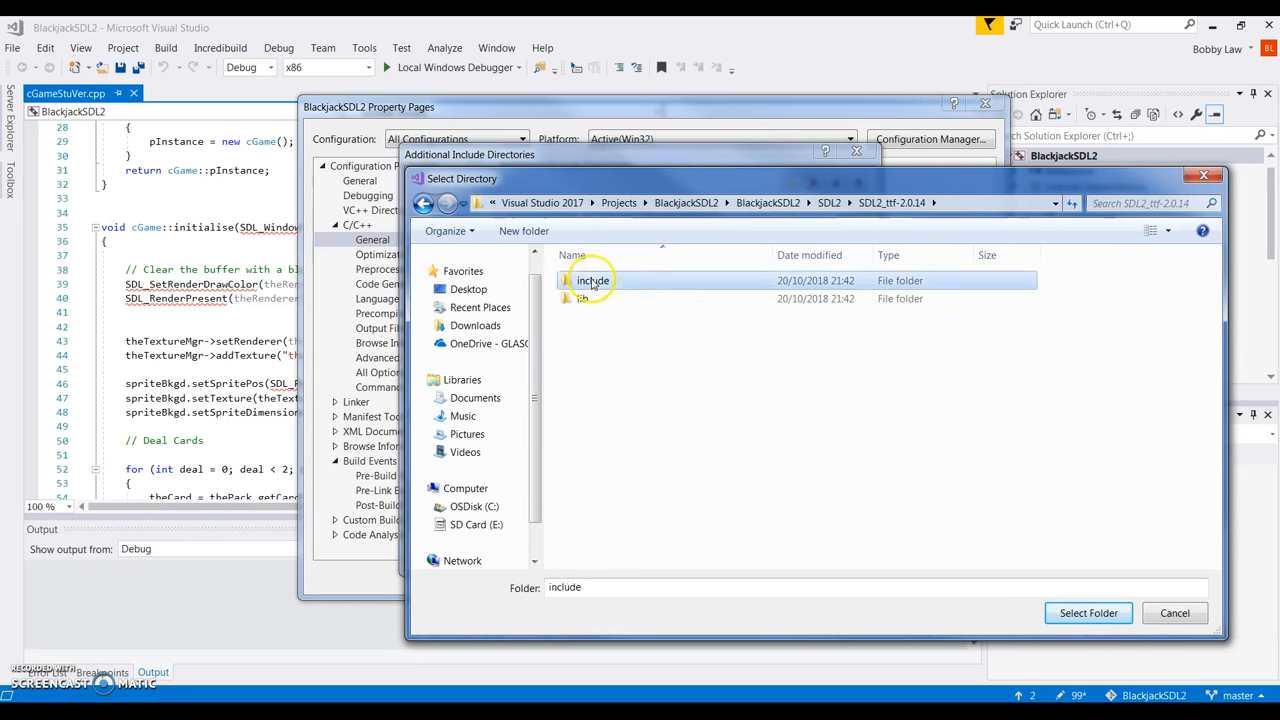
click(1087, 613)
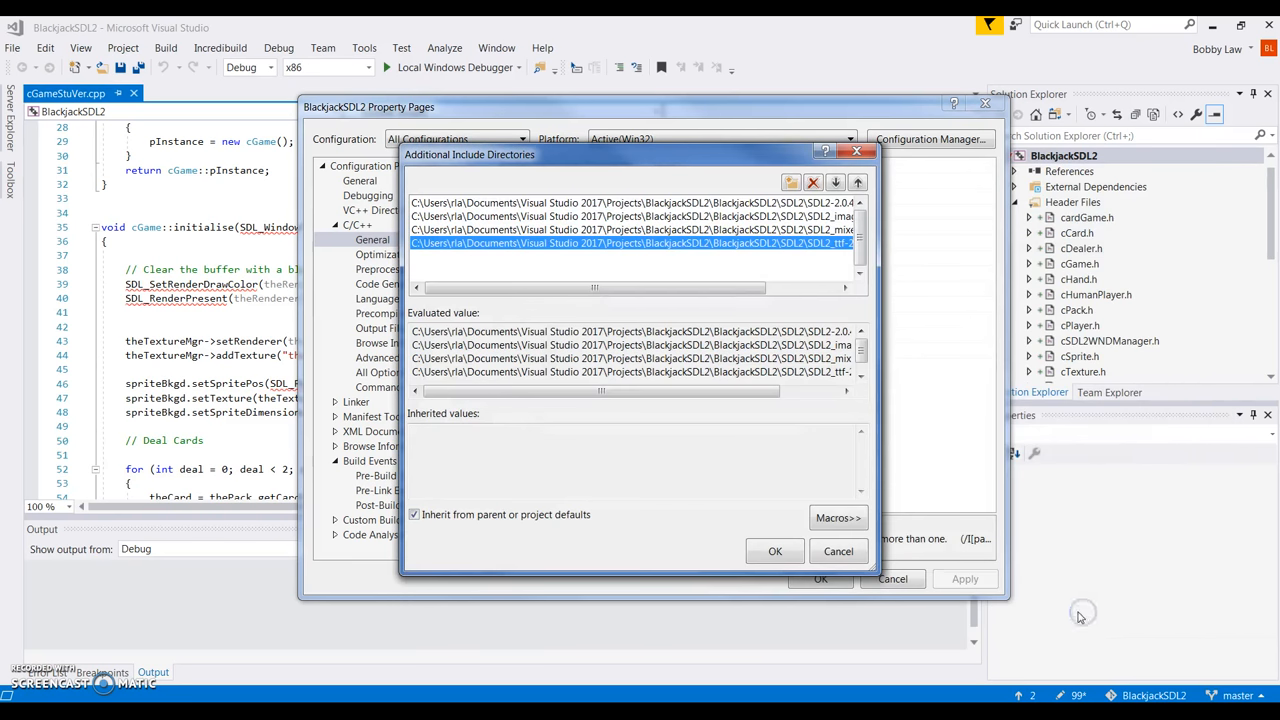
Accept the four include directories and select Additional Library Directories under Linker > General.
click(775, 552)
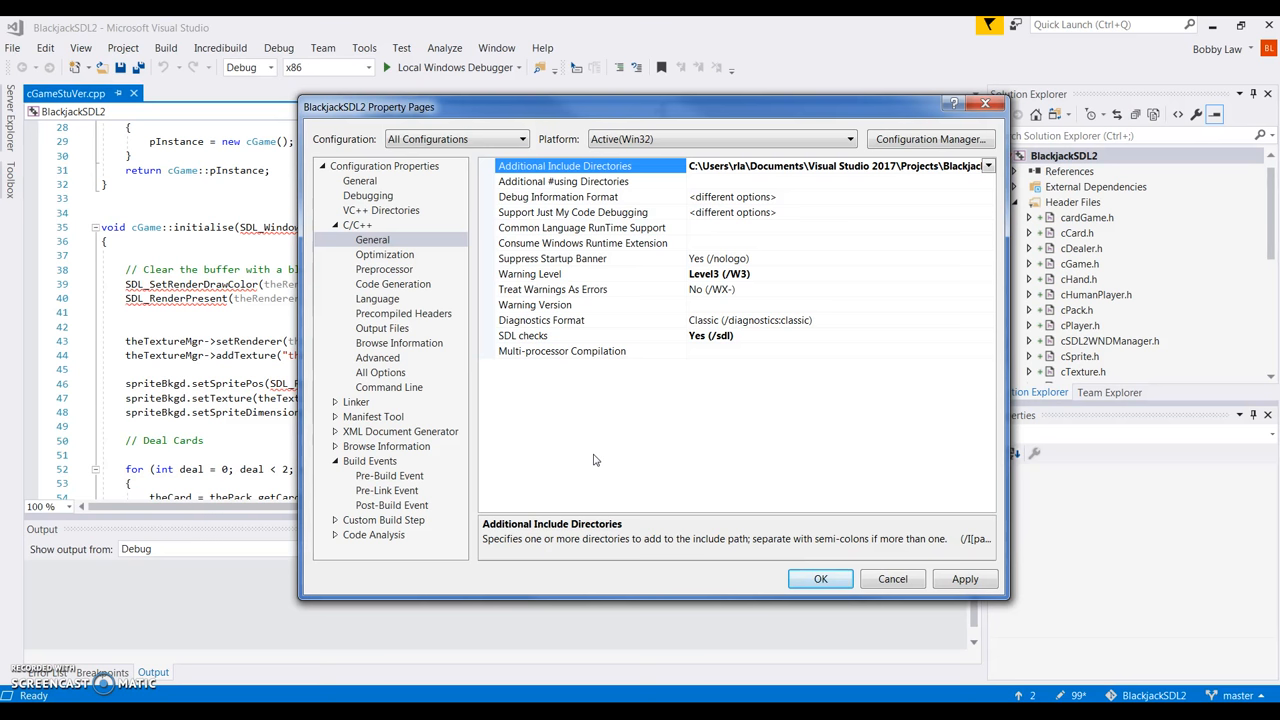
click(334, 402)
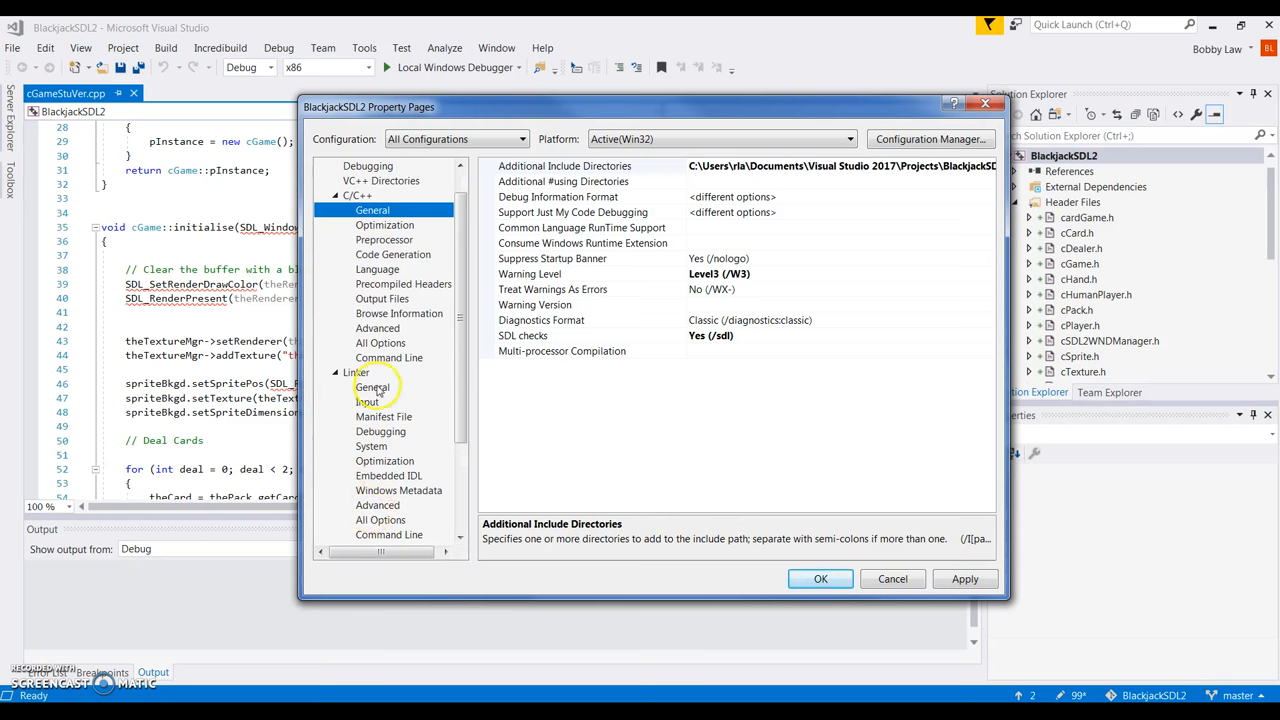
click(377, 390)
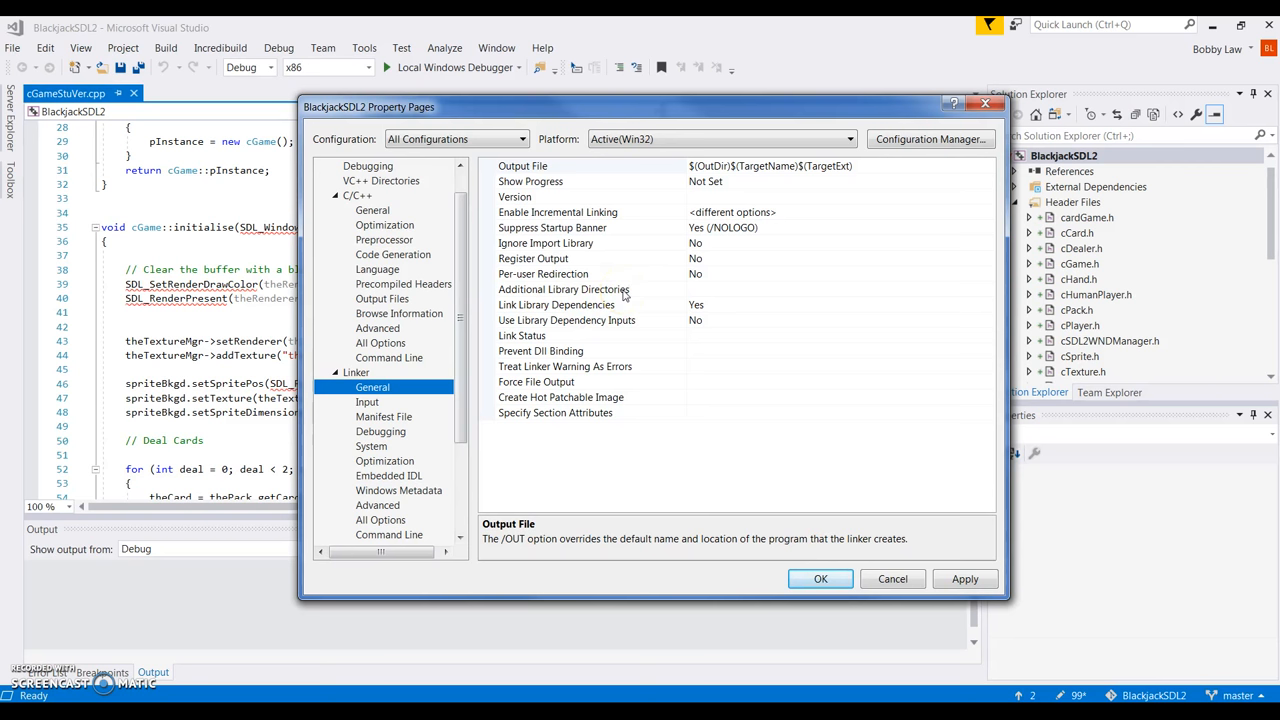
click(774, 294)
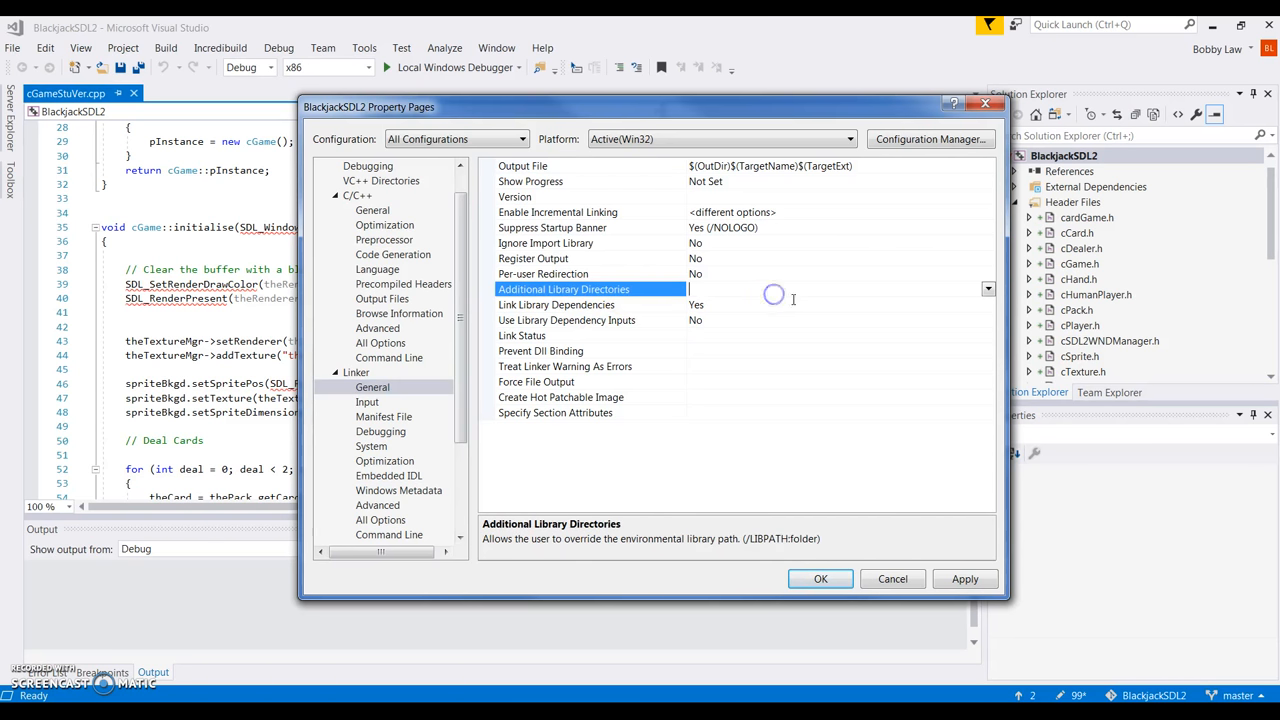
Add SDL2-2.0.4\lib\x86 as the first additional library directory.
click(987, 290)
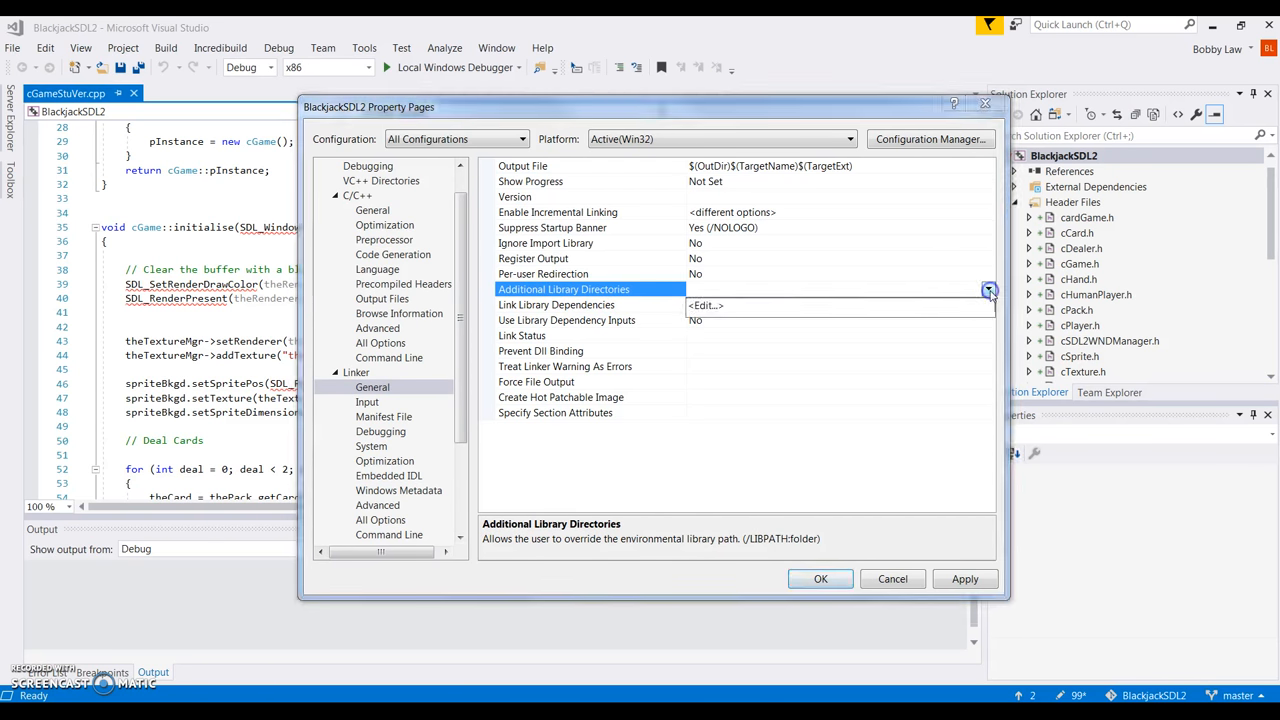
click(706, 305)
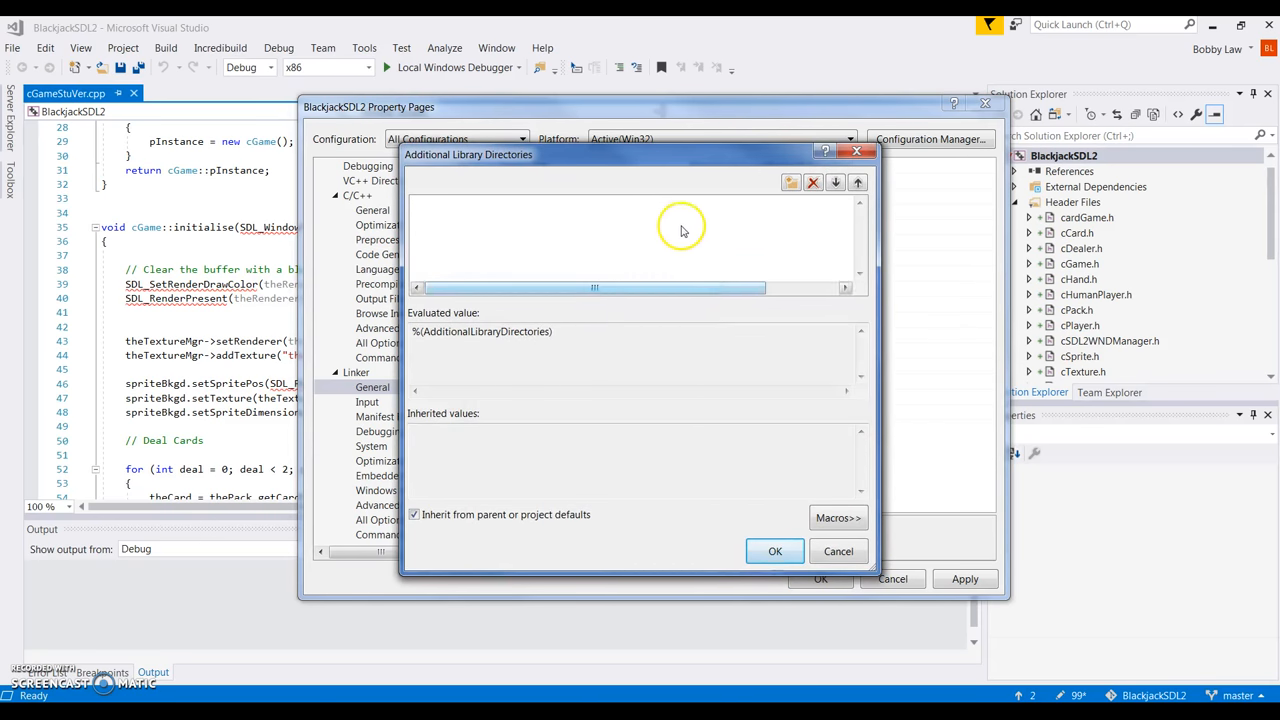
click(674, 205)
click(754, 210)
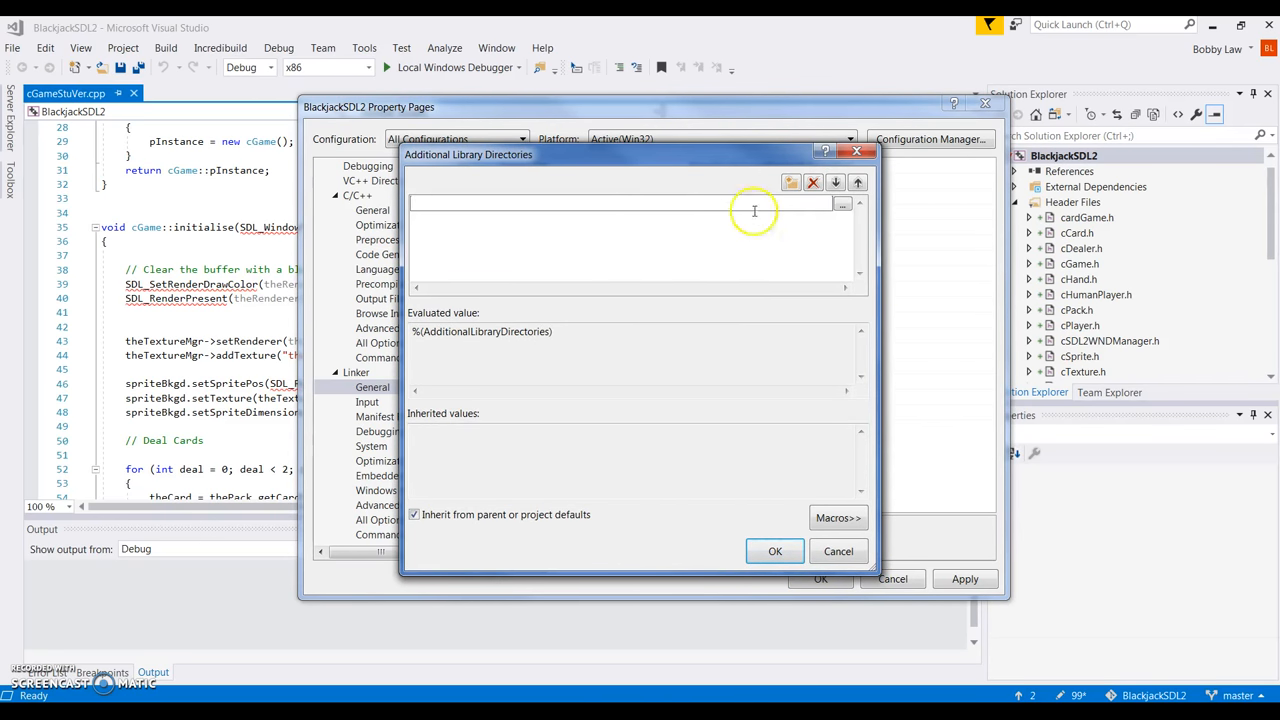
click(842, 204)
double_click(588, 316)
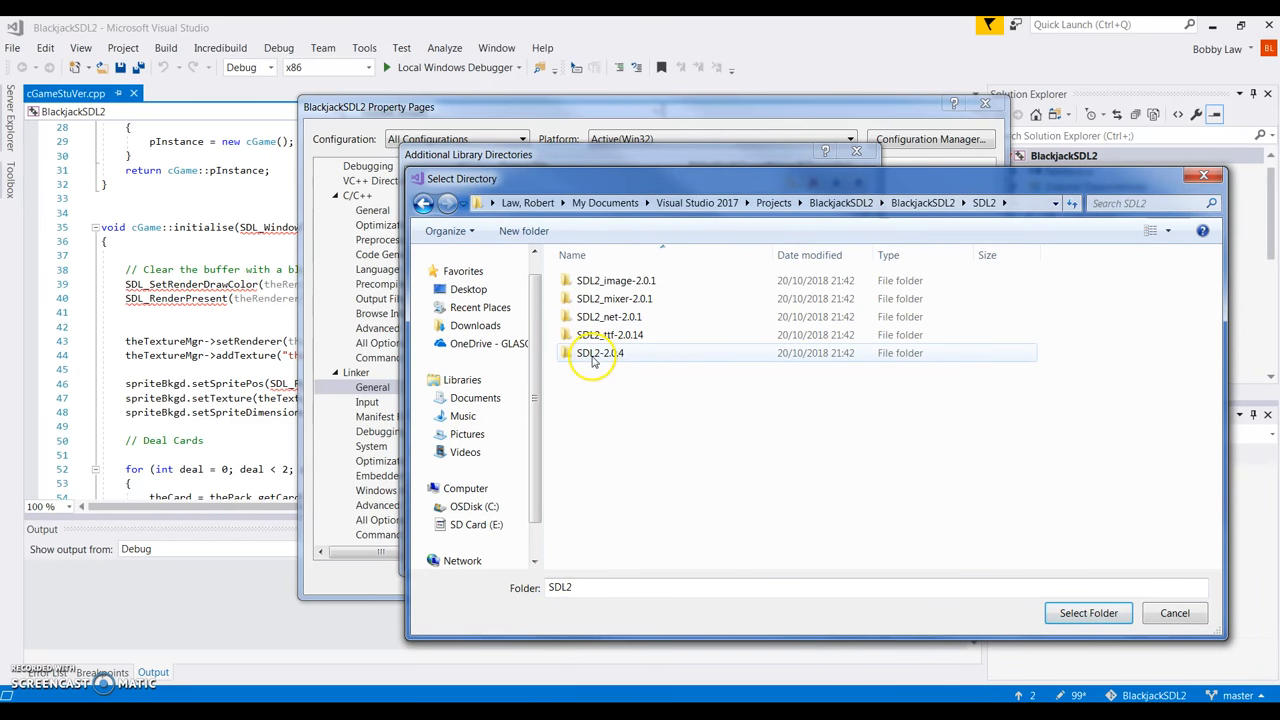
double_click(610, 358)
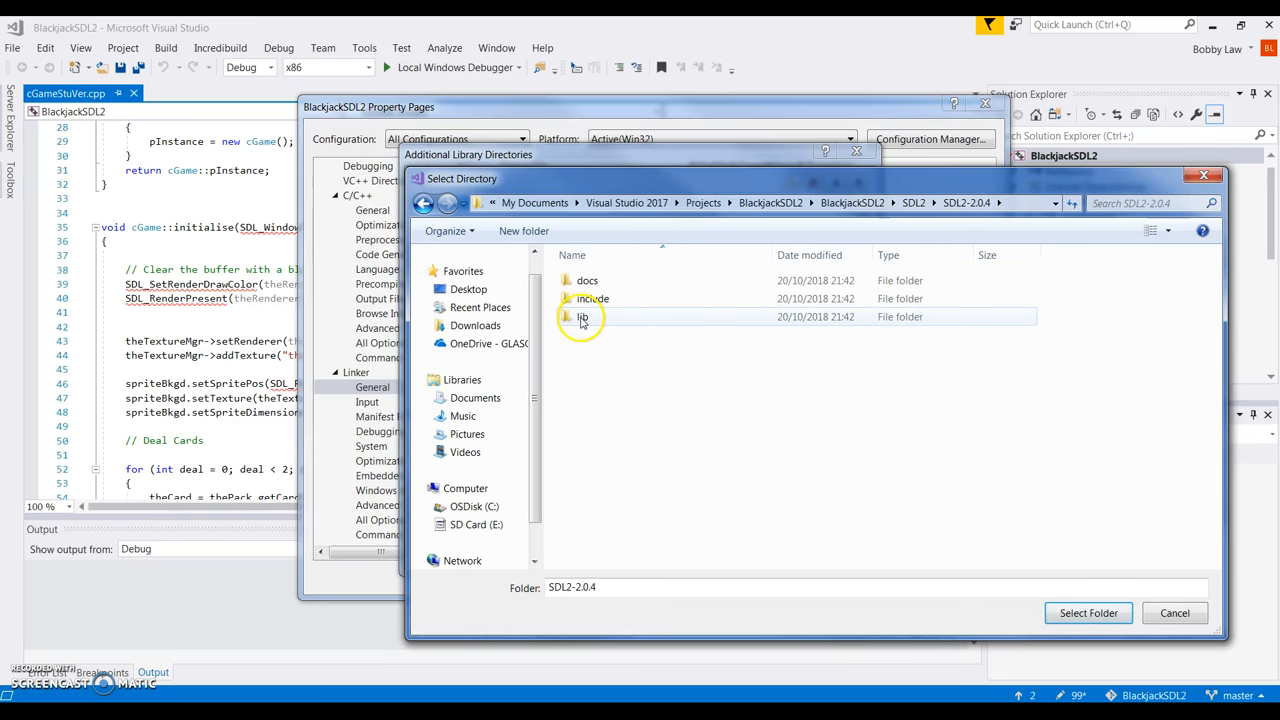
double_click(581, 318)
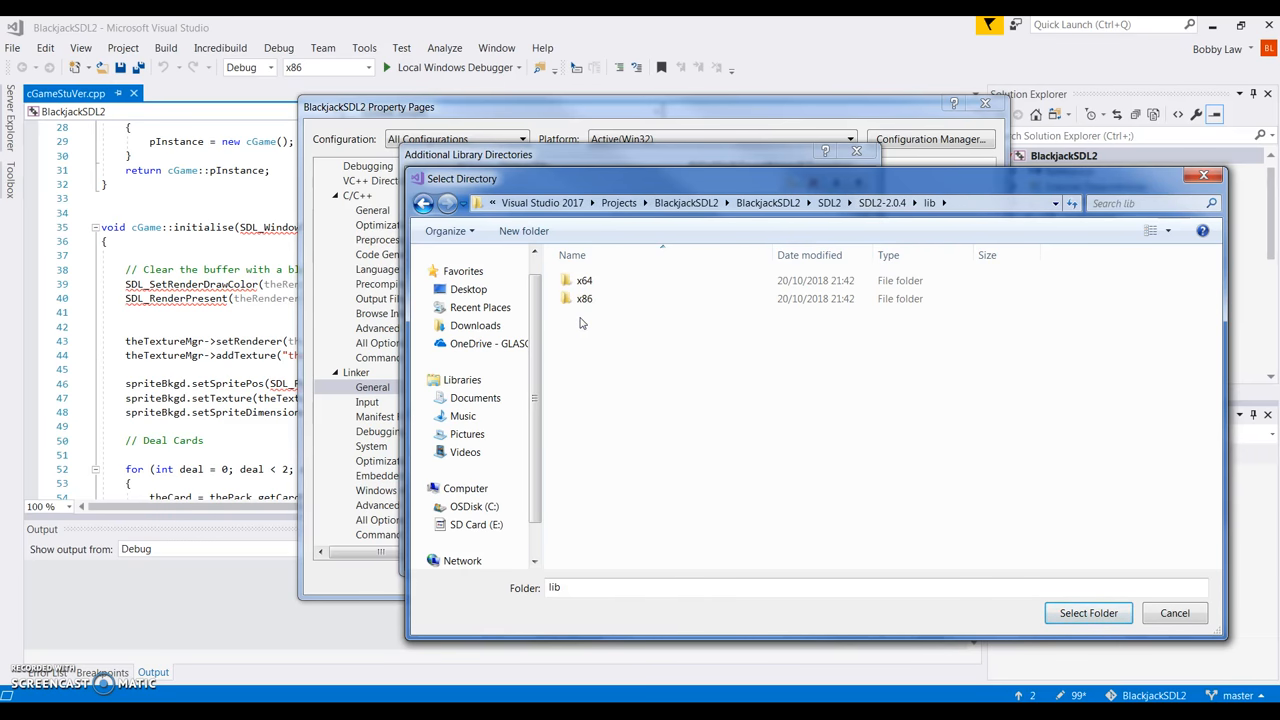
click(584, 305)
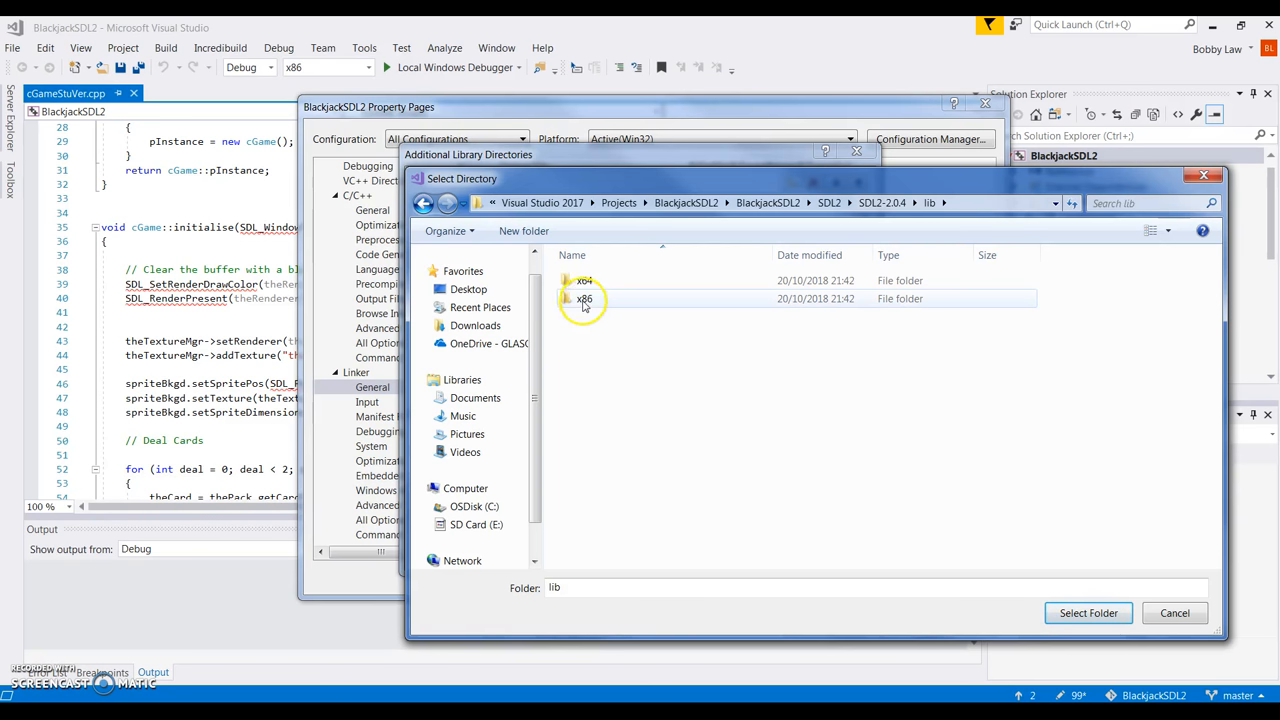
click(584, 305)
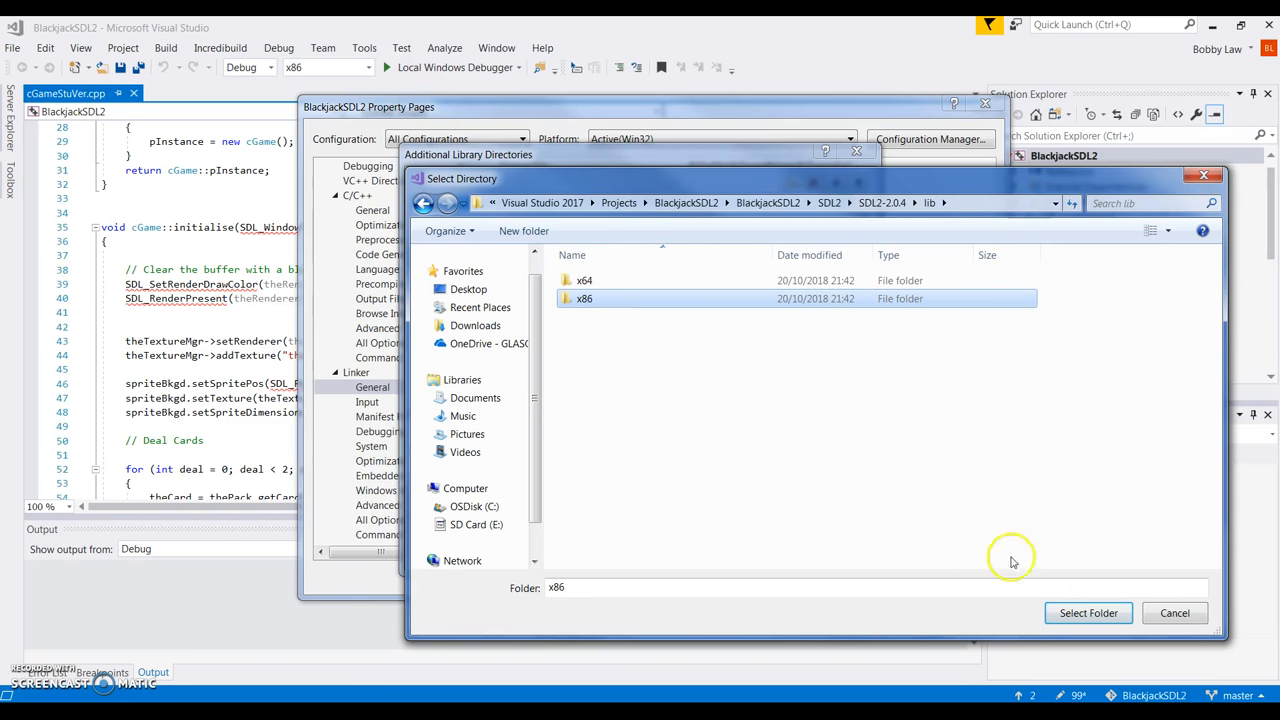
click(1067, 619)
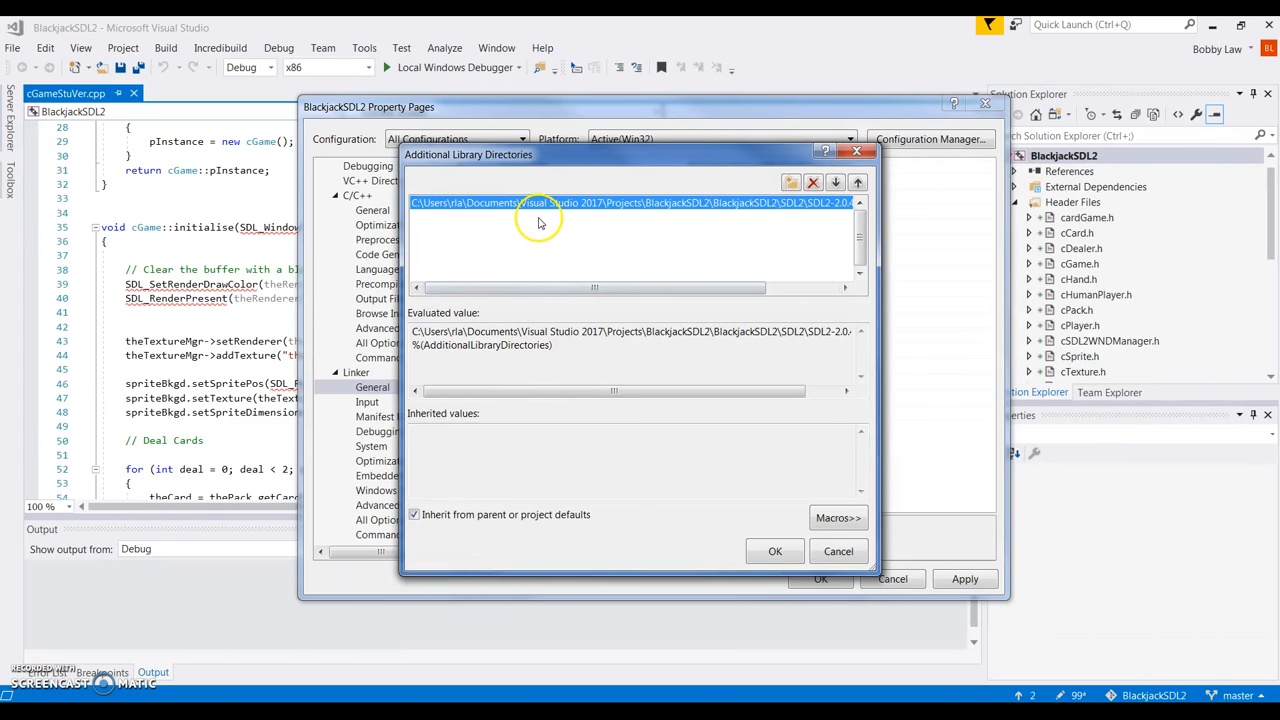
Add SDL2_image-2.0.1\lib\x86 to the library directories list.
click(540, 217)
click(841, 218)
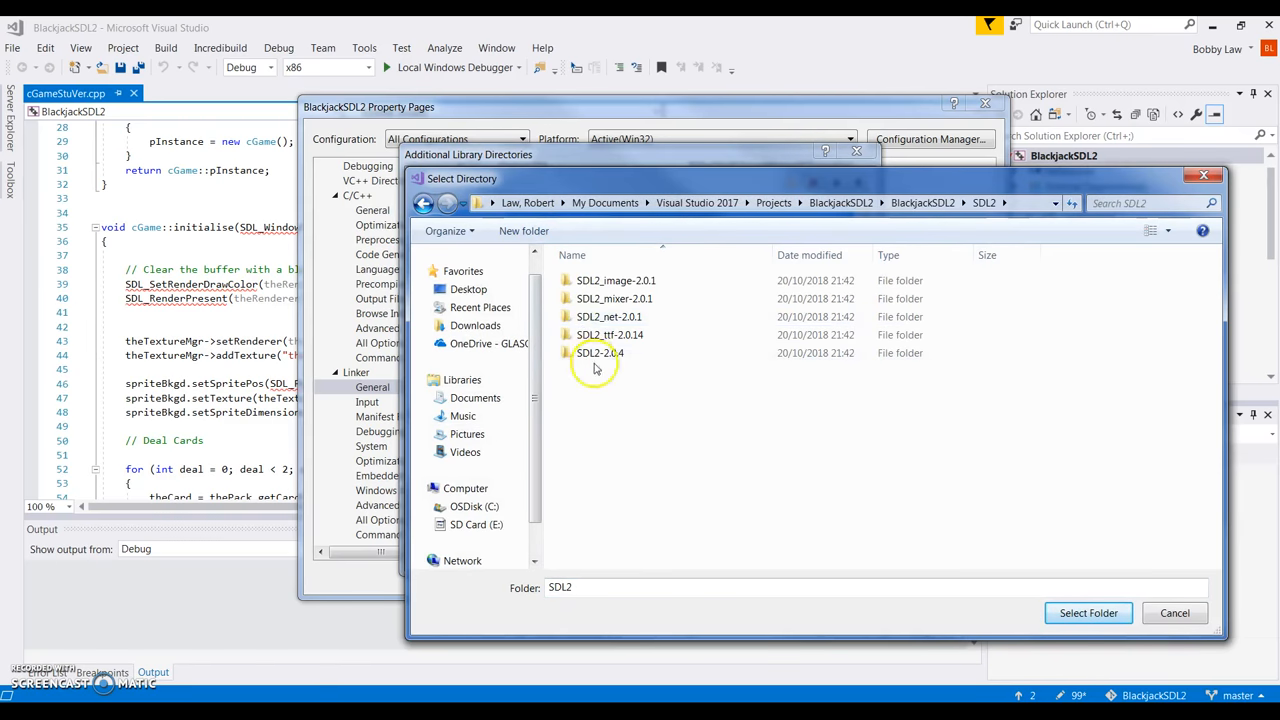
double_click(600, 282)
double_click(583, 298)
click(583, 299)
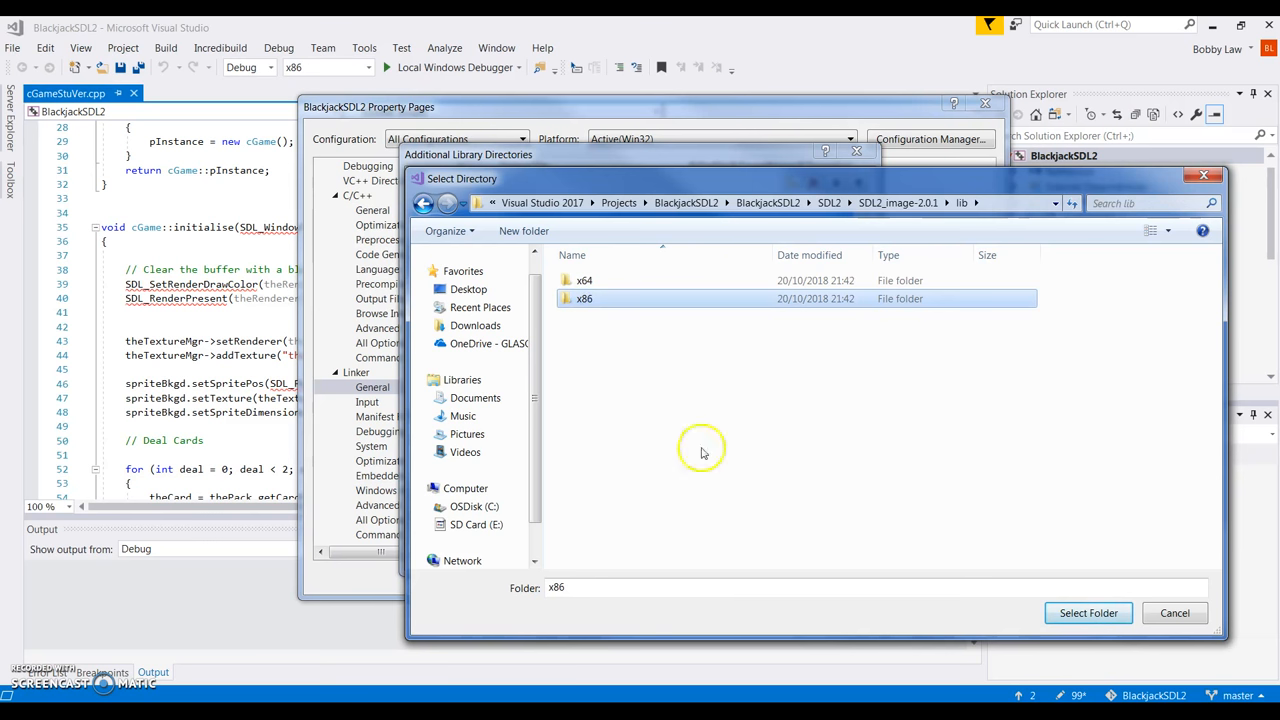
click(1068, 615)
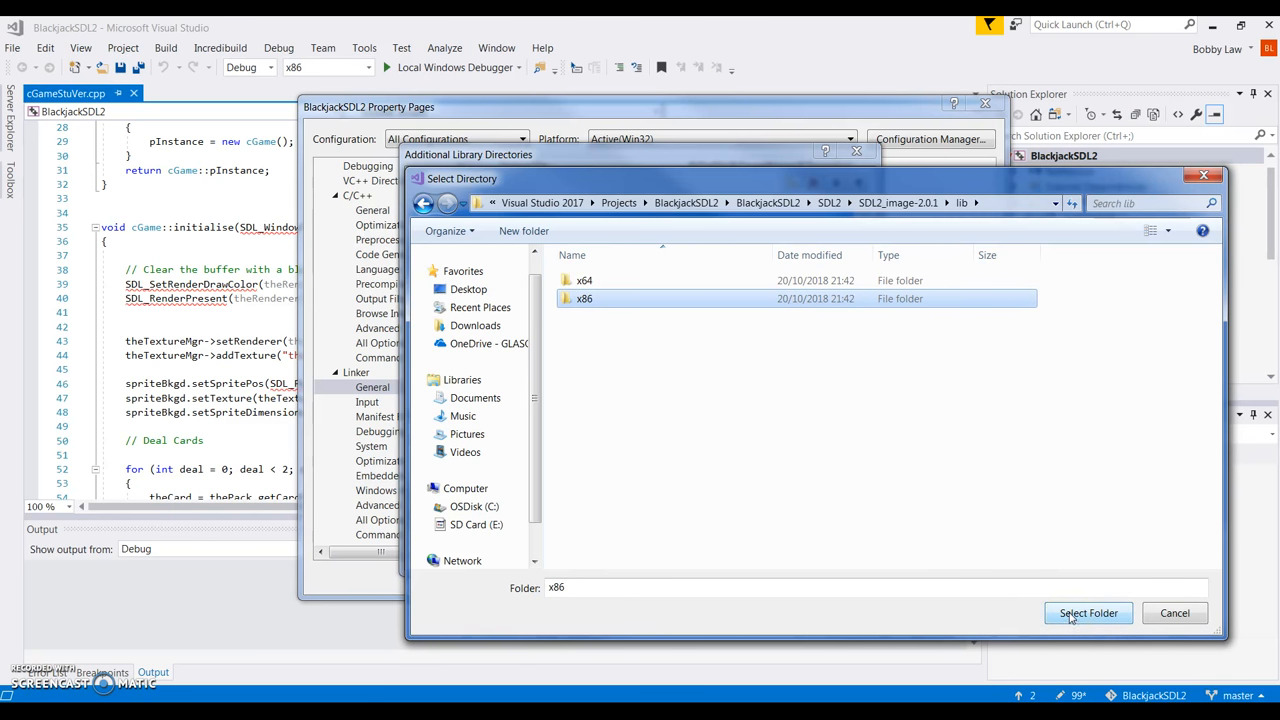
click(1070, 615)
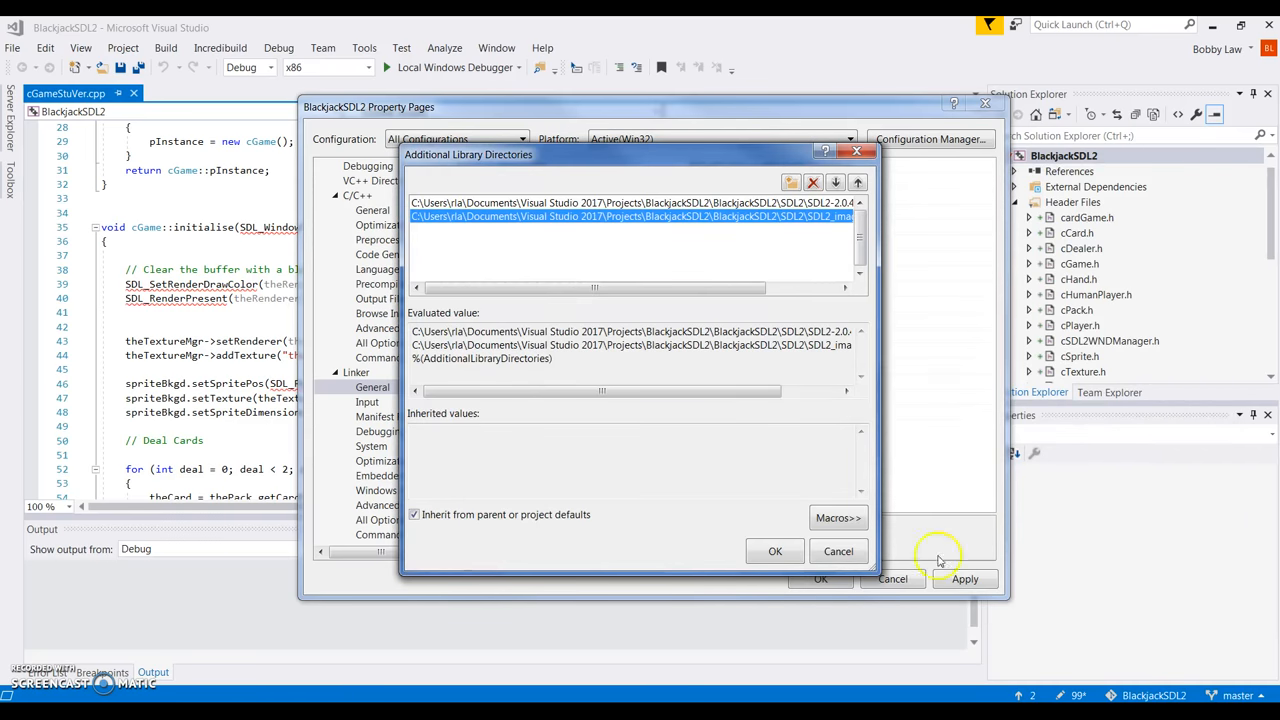
Add SDL2_mixer-2.0.1\lib\x86 to the library directories list.
click(500, 232)
click(838, 231)
double_click(588, 316)
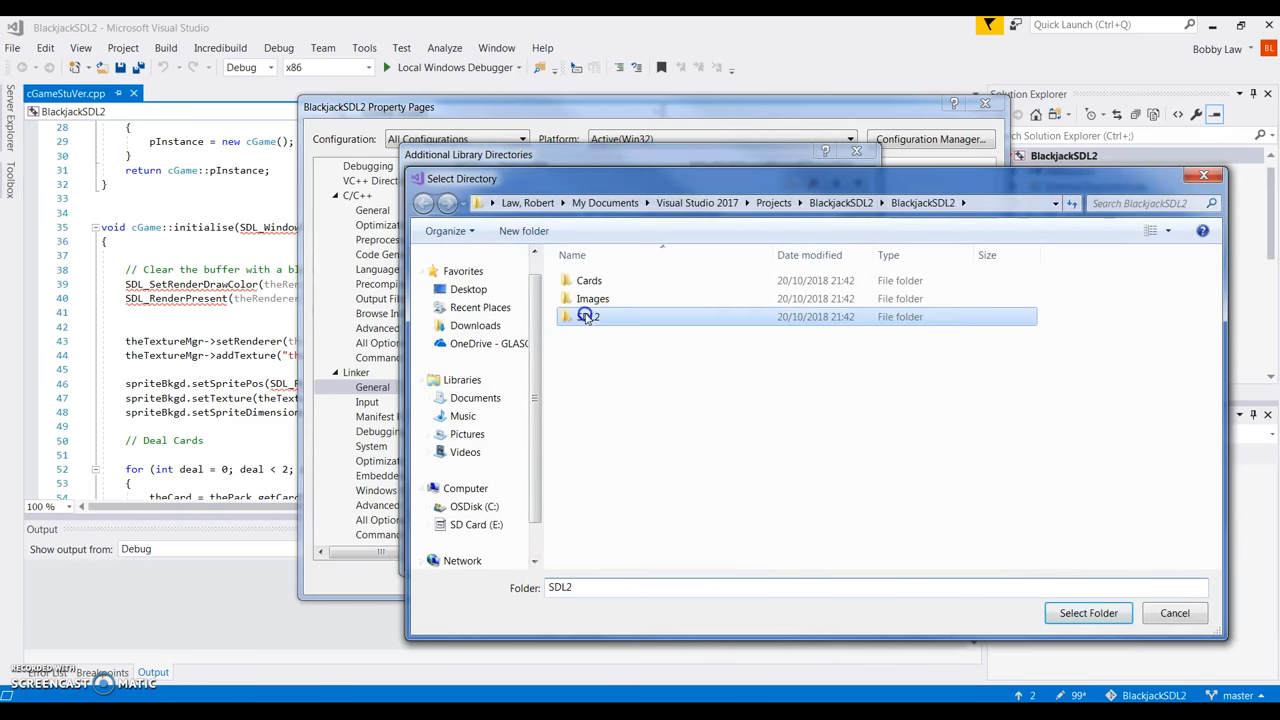
double_click(600, 299)
double_click(587, 299)
click(585, 299)
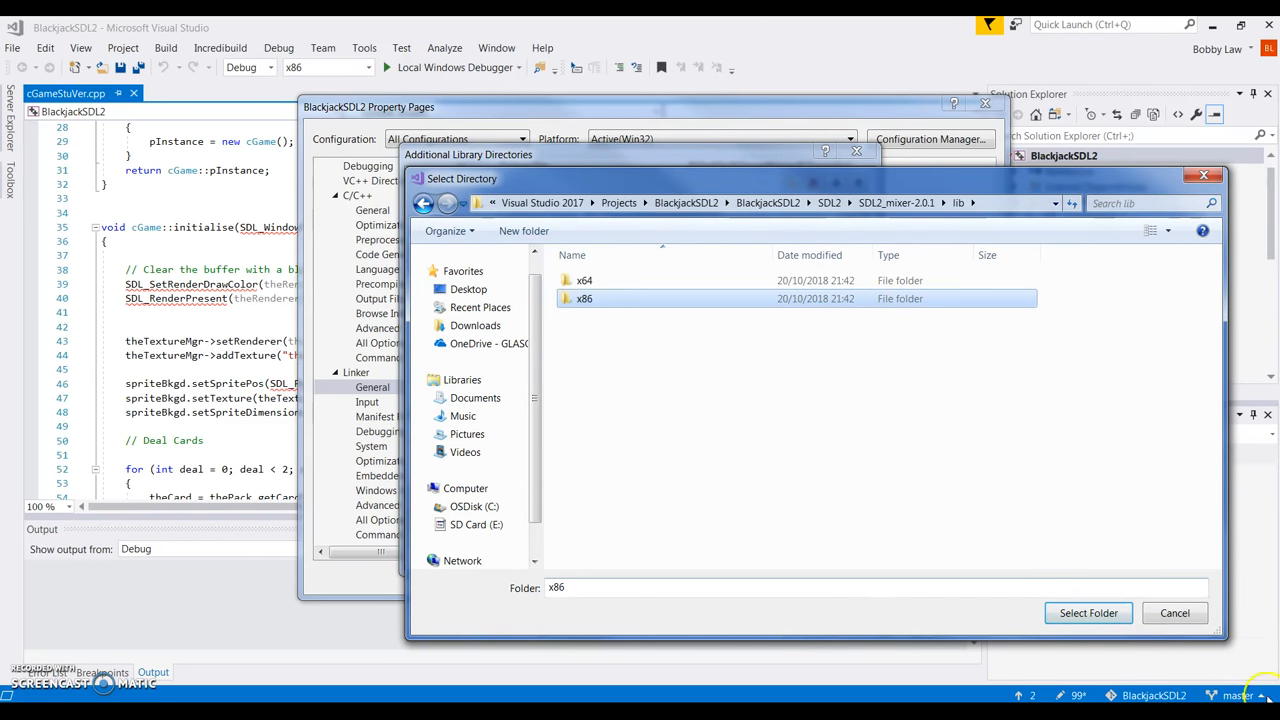
click(1089, 614)
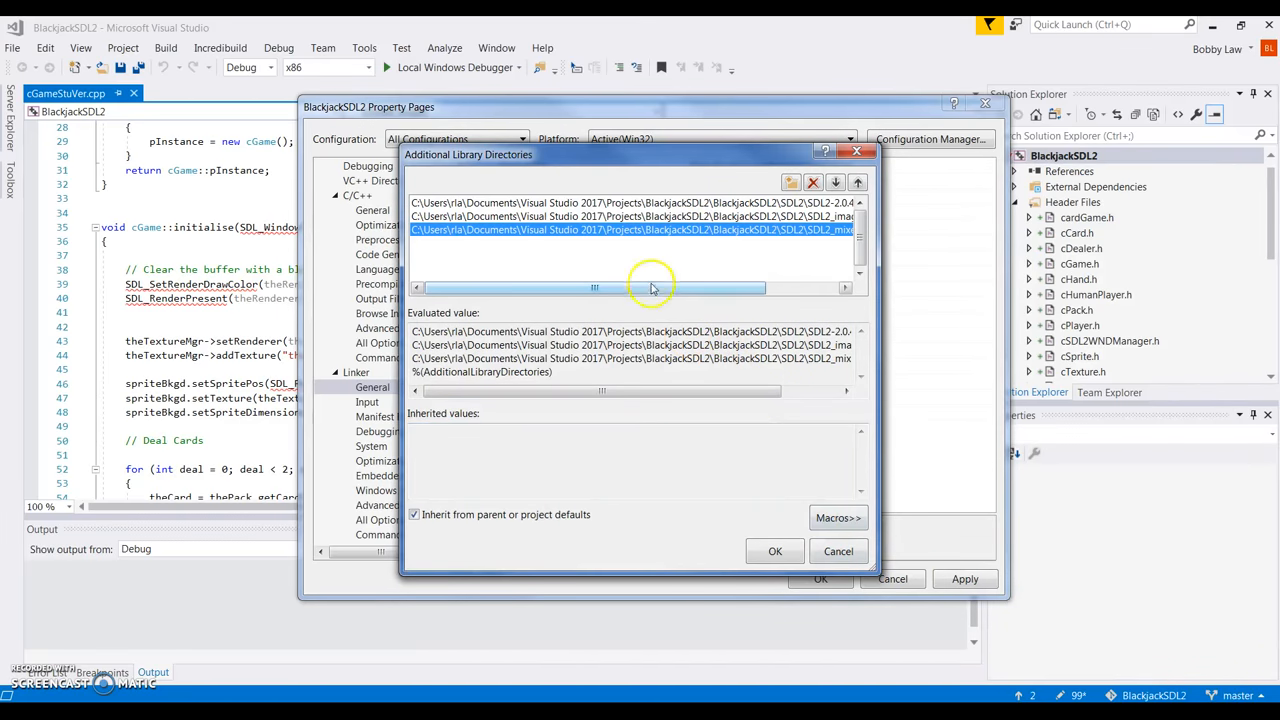
Add SDL2_ttf-2.0.14\lib\x86 and confirm the four library directories.
click(600, 243)
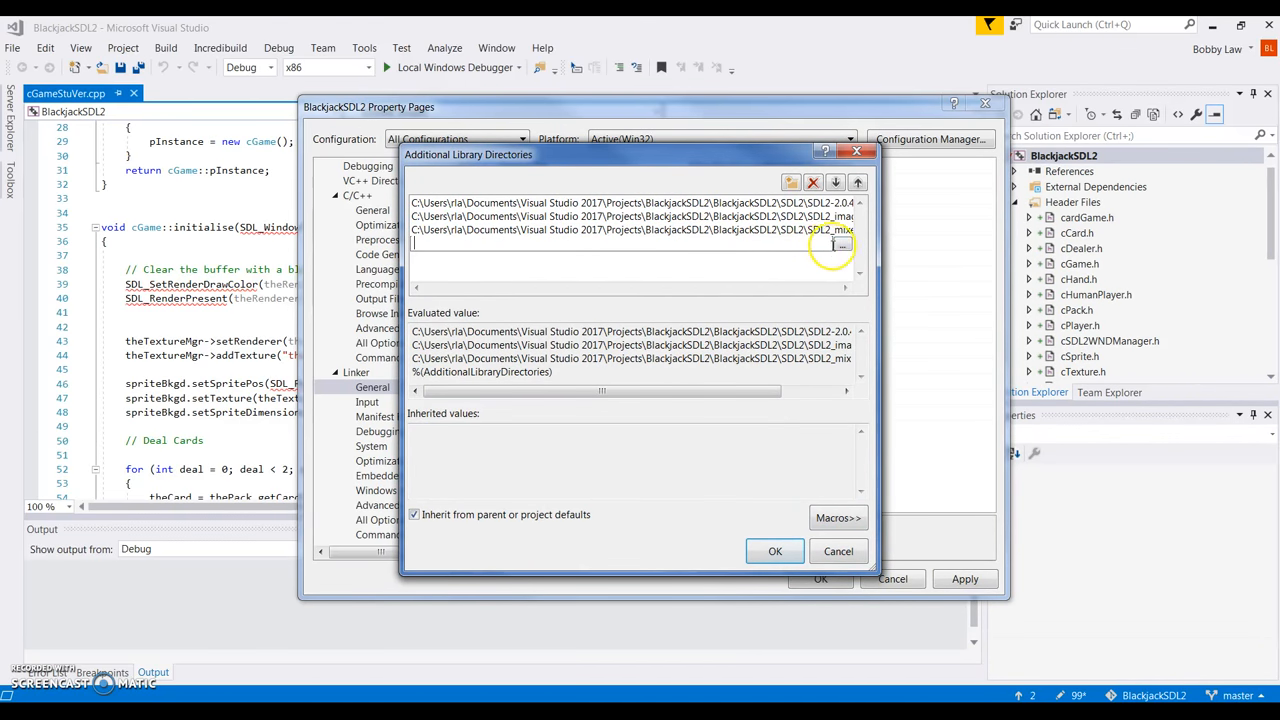
click(842, 244)
double_click(590, 317)
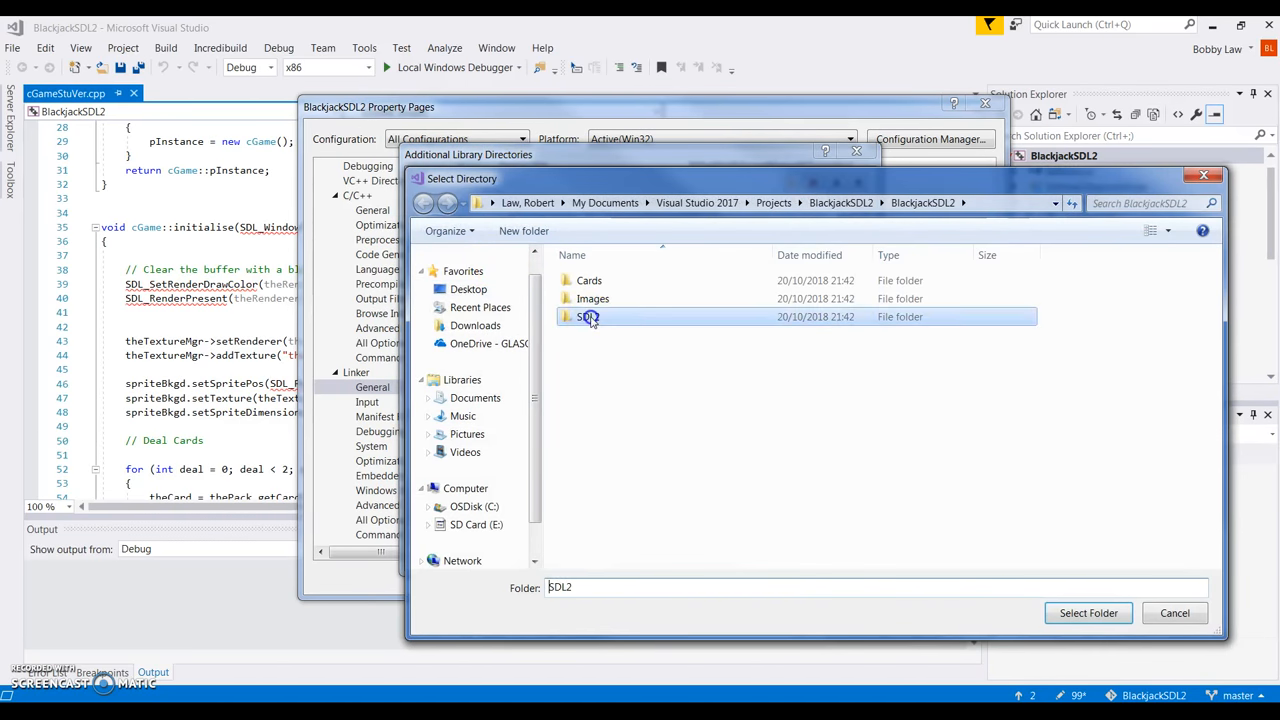
double_click(610, 335)
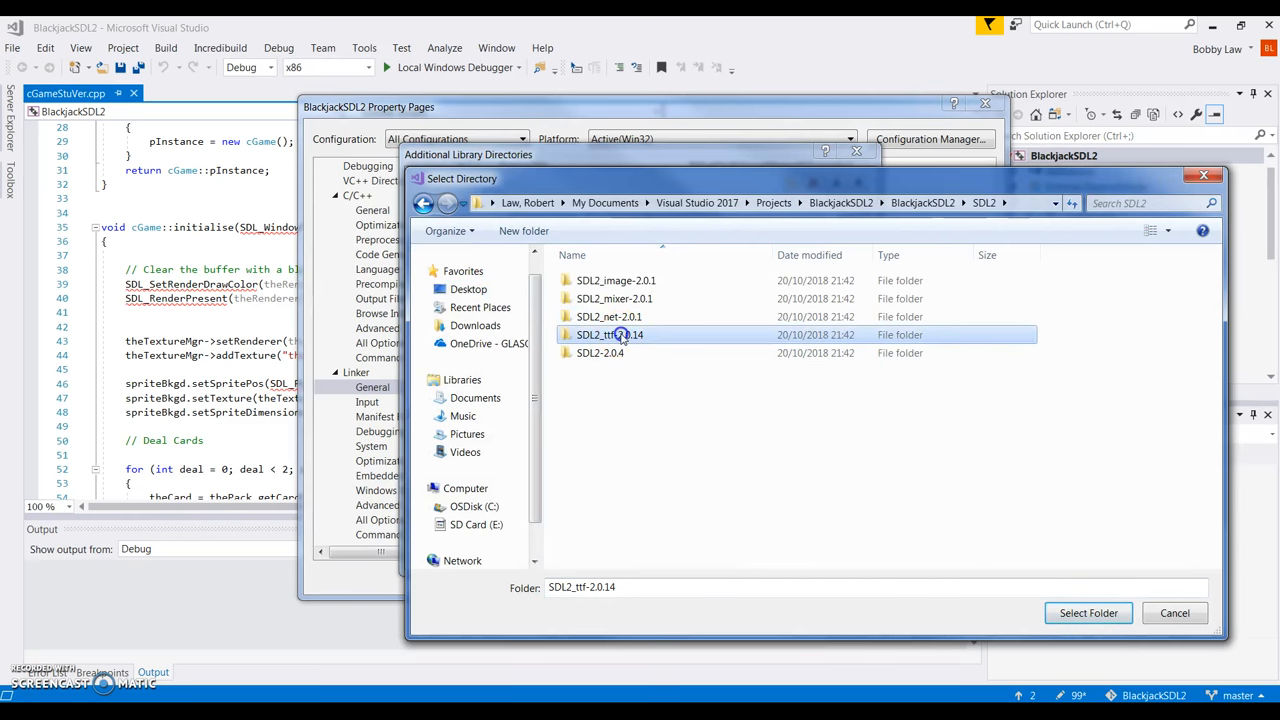
click(585, 300)
click(585, 298)
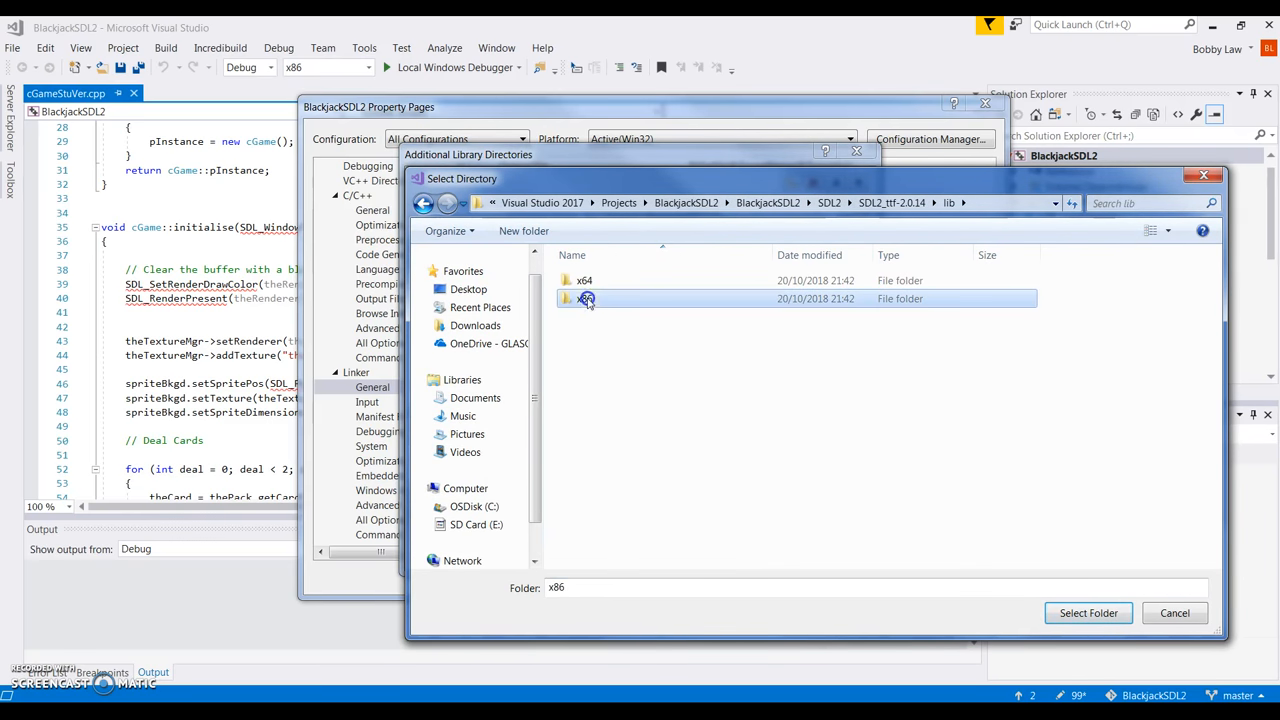
click(1088, 612)
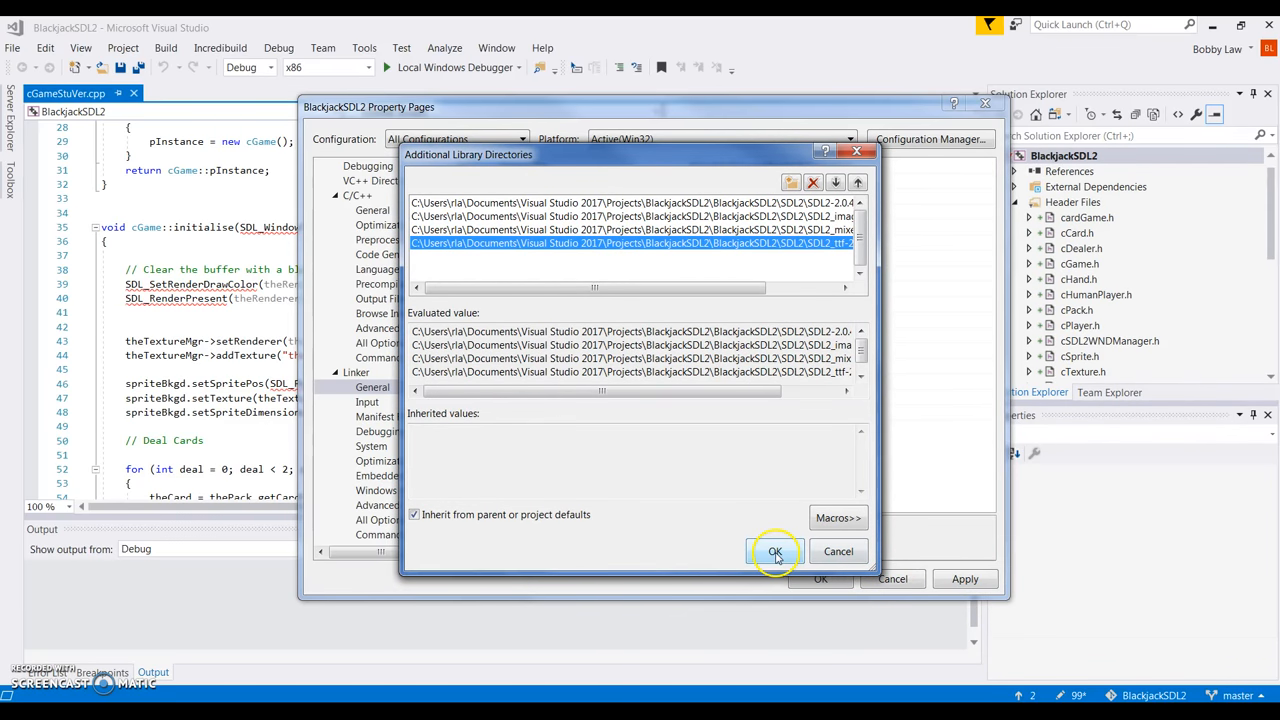
click(776, 556)
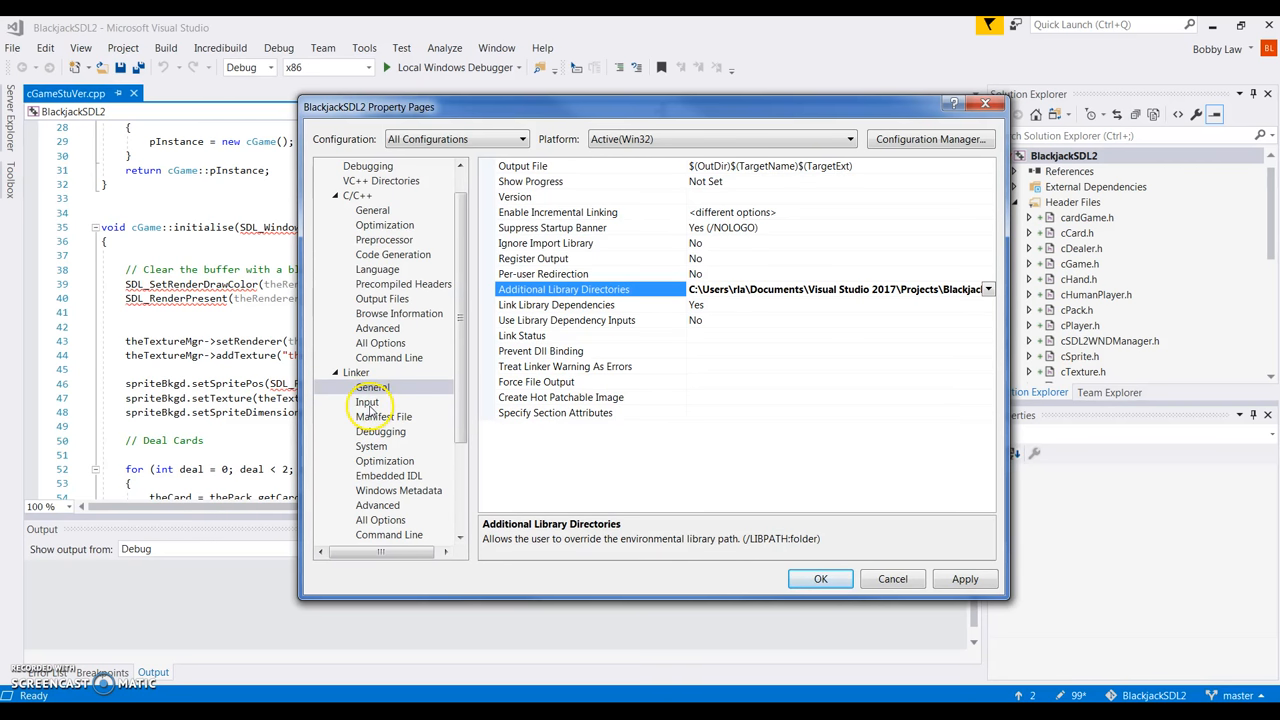
Under Linker > Input, choose to edit the Additional Dependencies value.
click(367, 403)
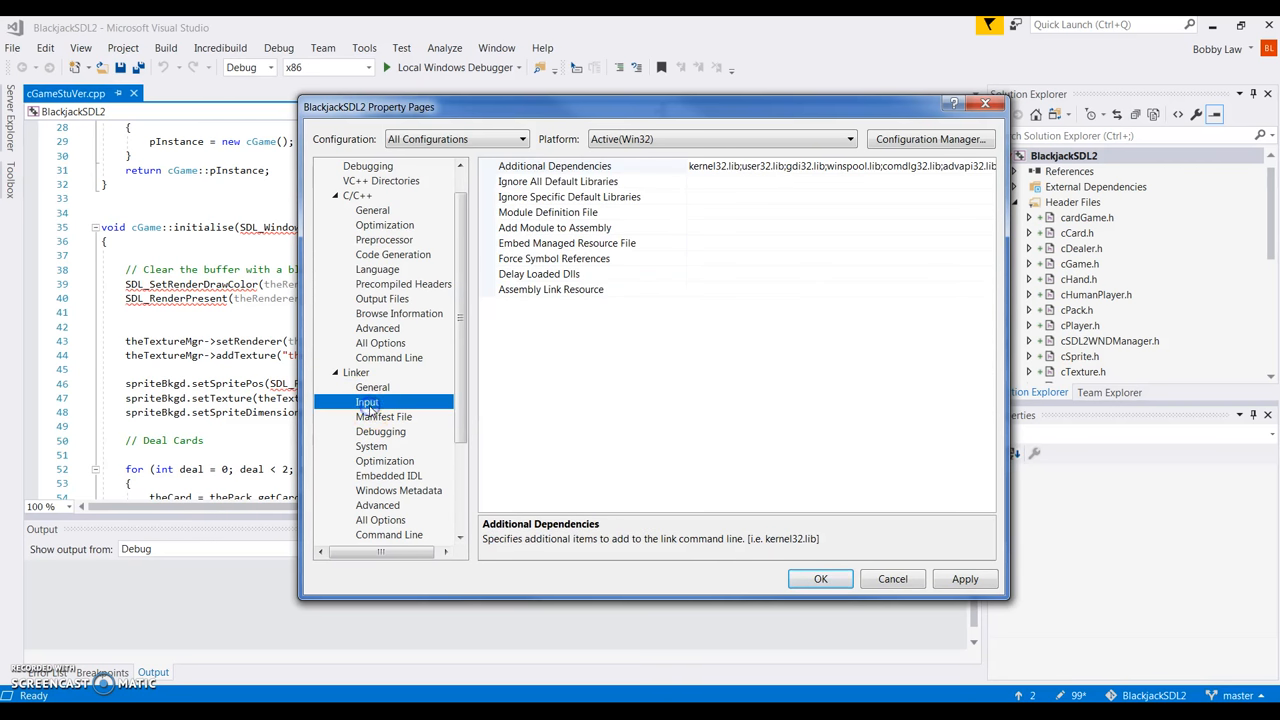
click(716, 168)
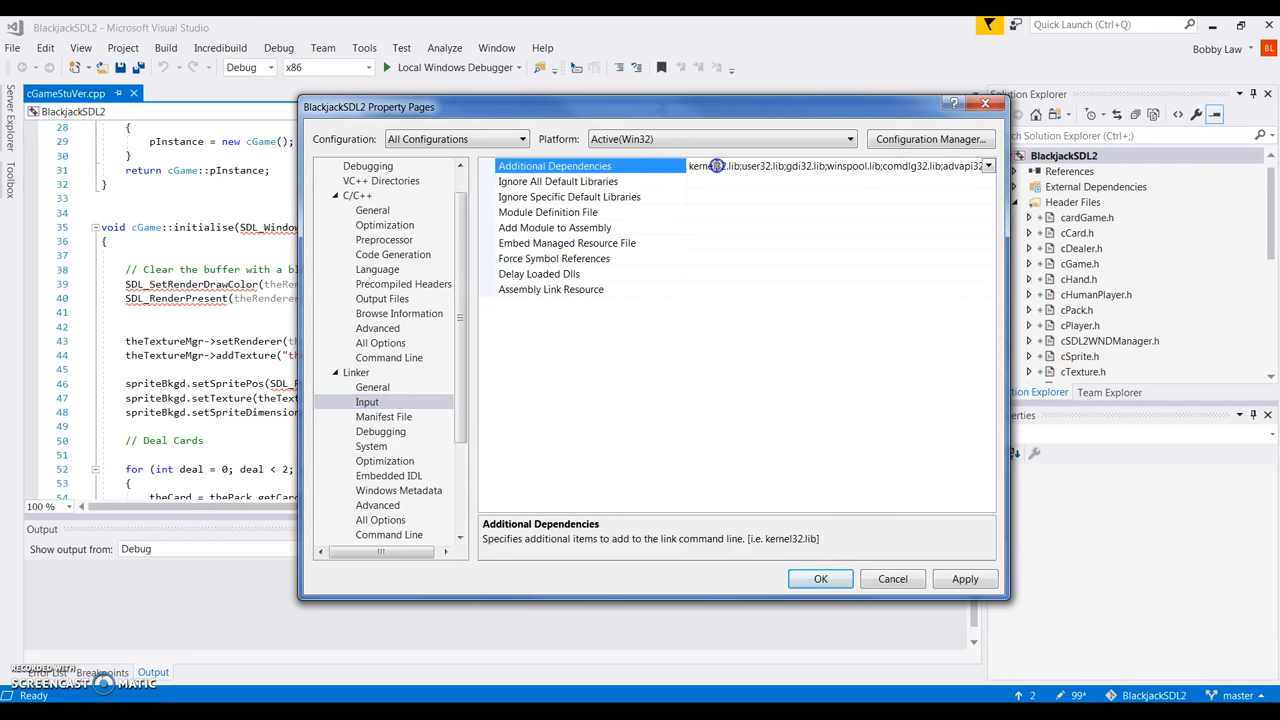
click(988, 168)
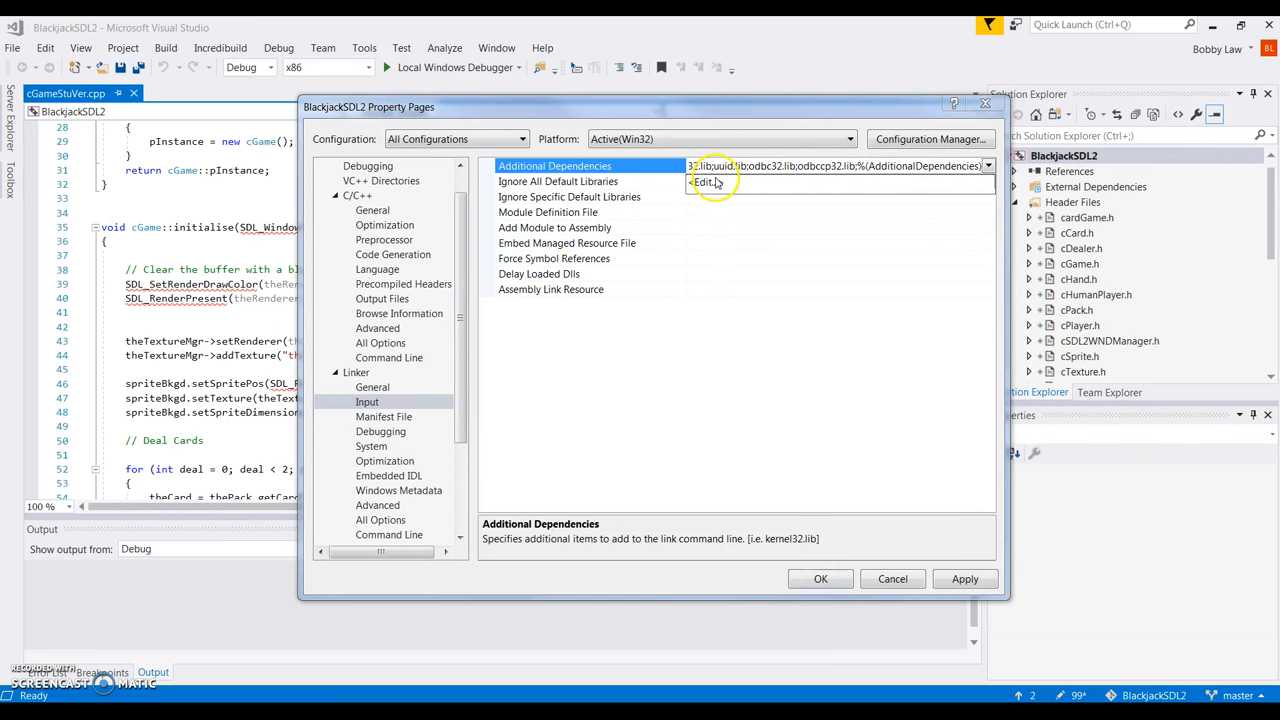
List SDL2.lib, SDL2main.lib, SDL2_image.lib, SDL2_mixer.lib and SDL2_ttf.lib as dependencies and confirm.
click(715, 178)
click(565, 194)
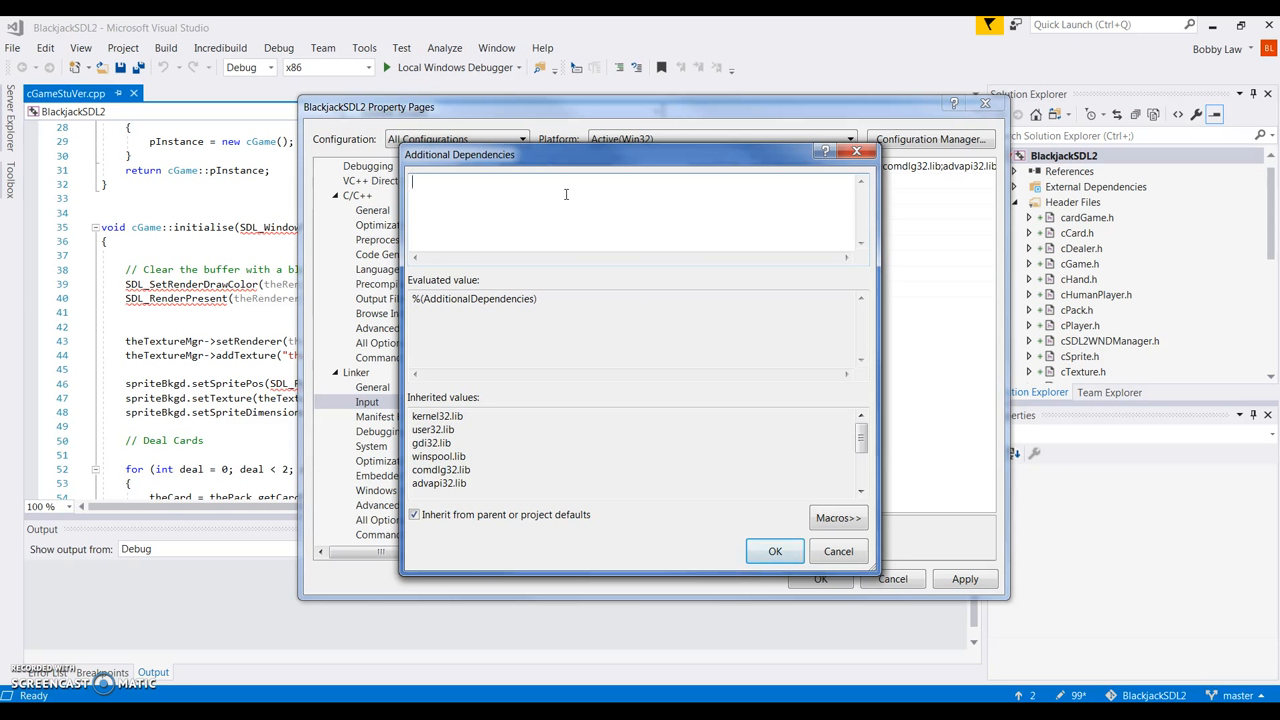
text(SDL2.lib)
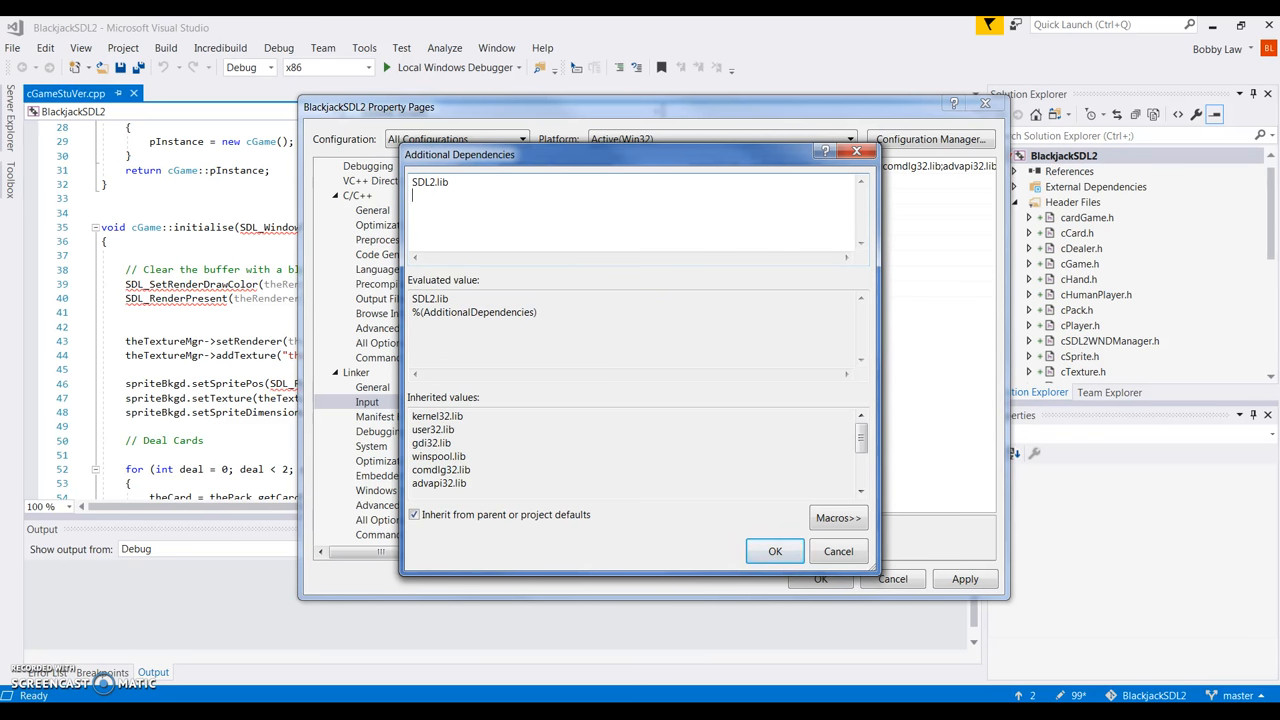
text(SDL2main.lib)
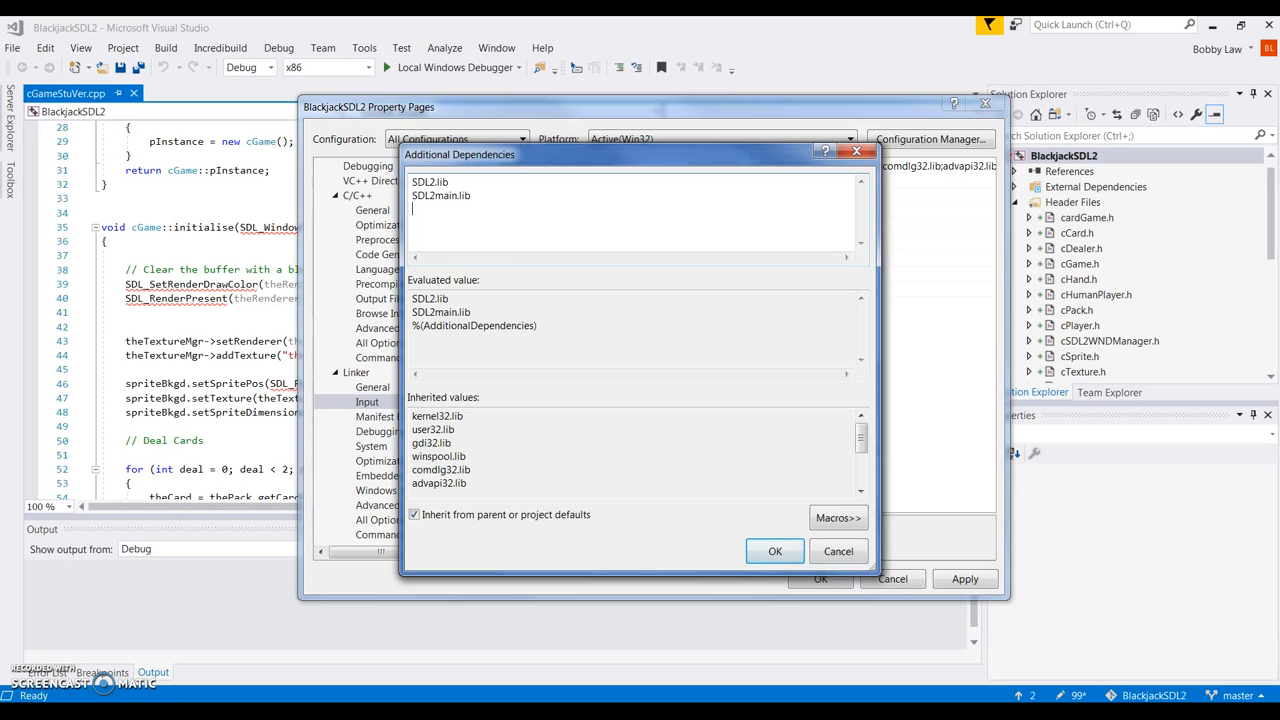
text(SDL2_image.lib)
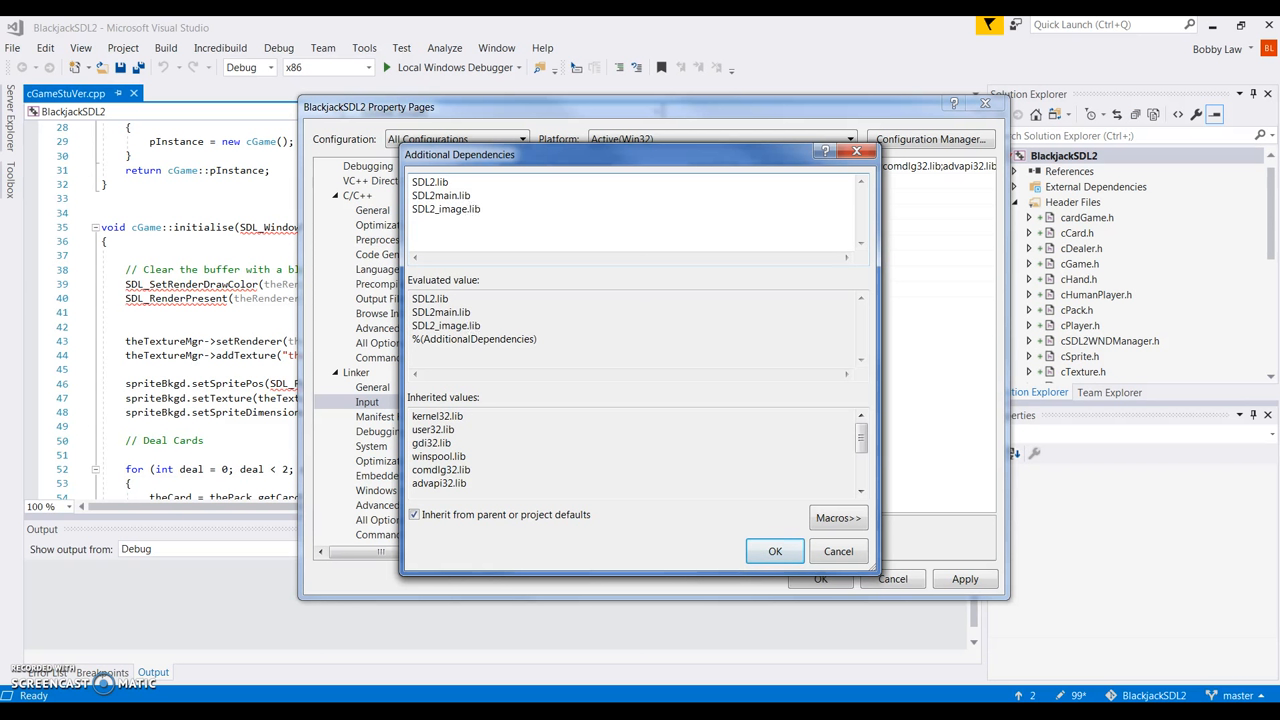
text(SDL)
text(2)
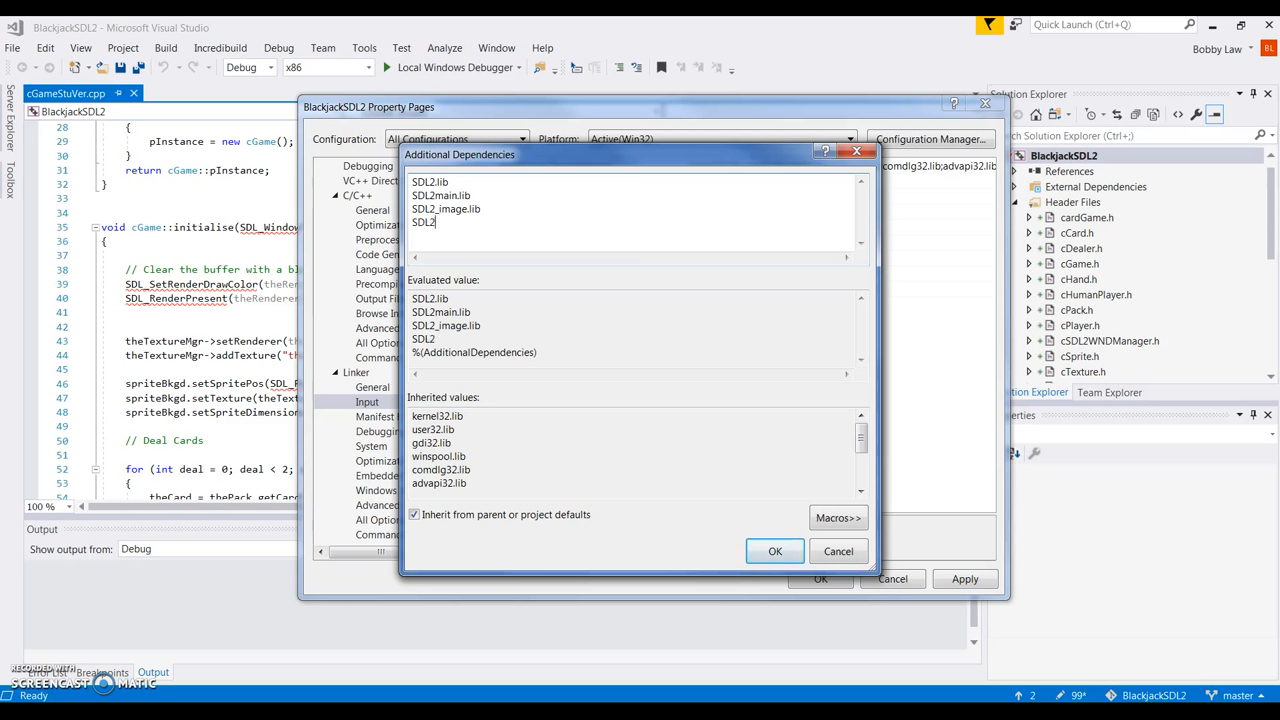
text(_mixw)
key(BackSpace)
text(er.lib)
key(Return)
text(SDL)
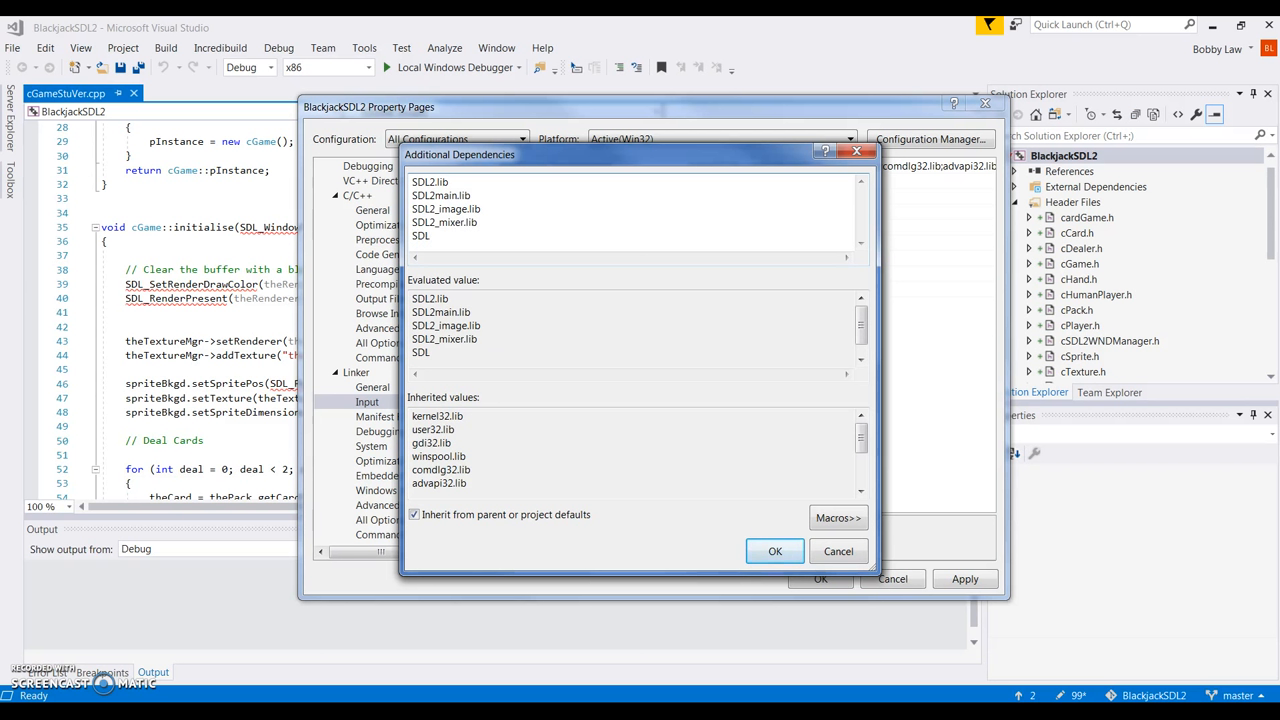
text(2_ttf.lib)
click(776, 556)
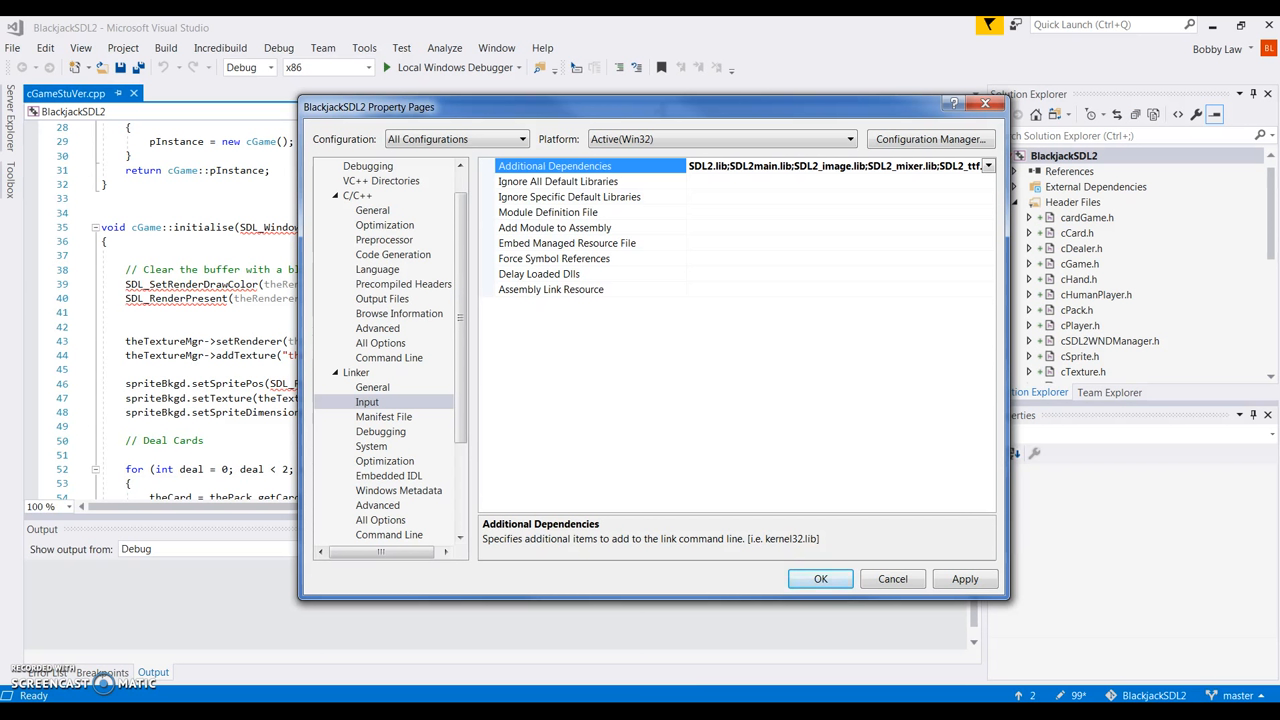
In Linker > System, set SubSystem to Console (/SUBSYSTEM:CONSOLE).
click(378, 449)
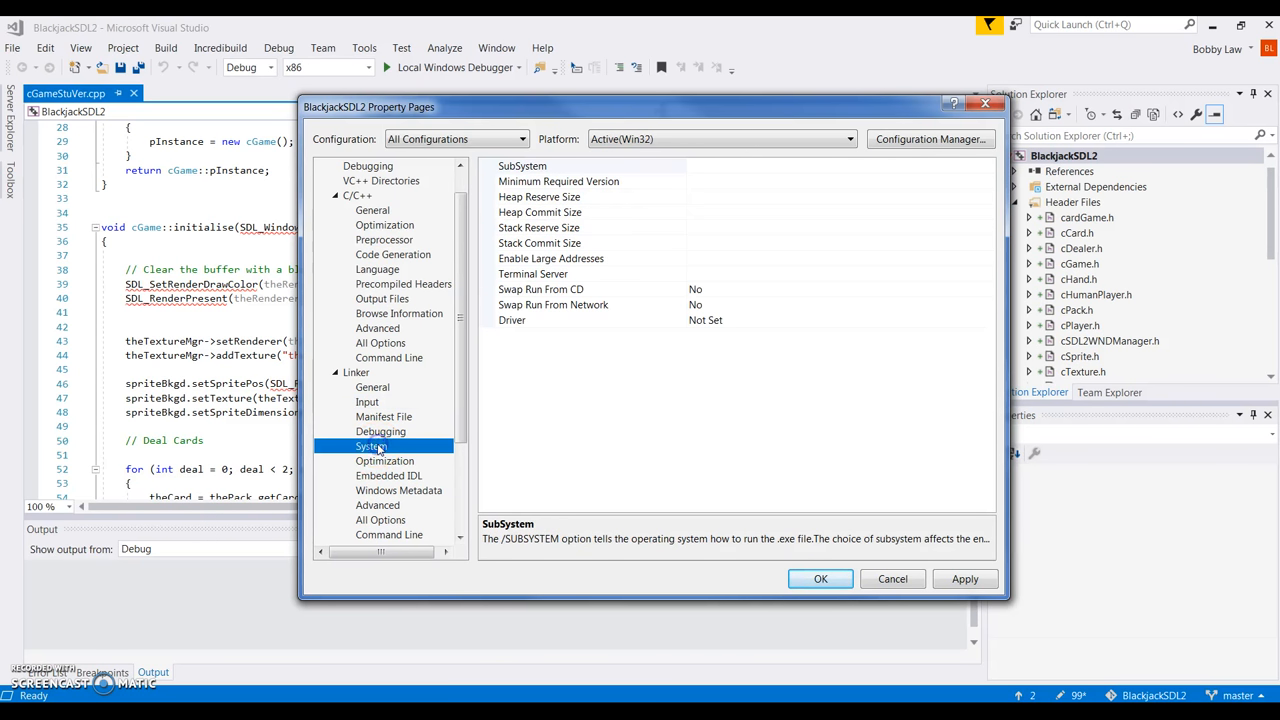
click(725, 166)
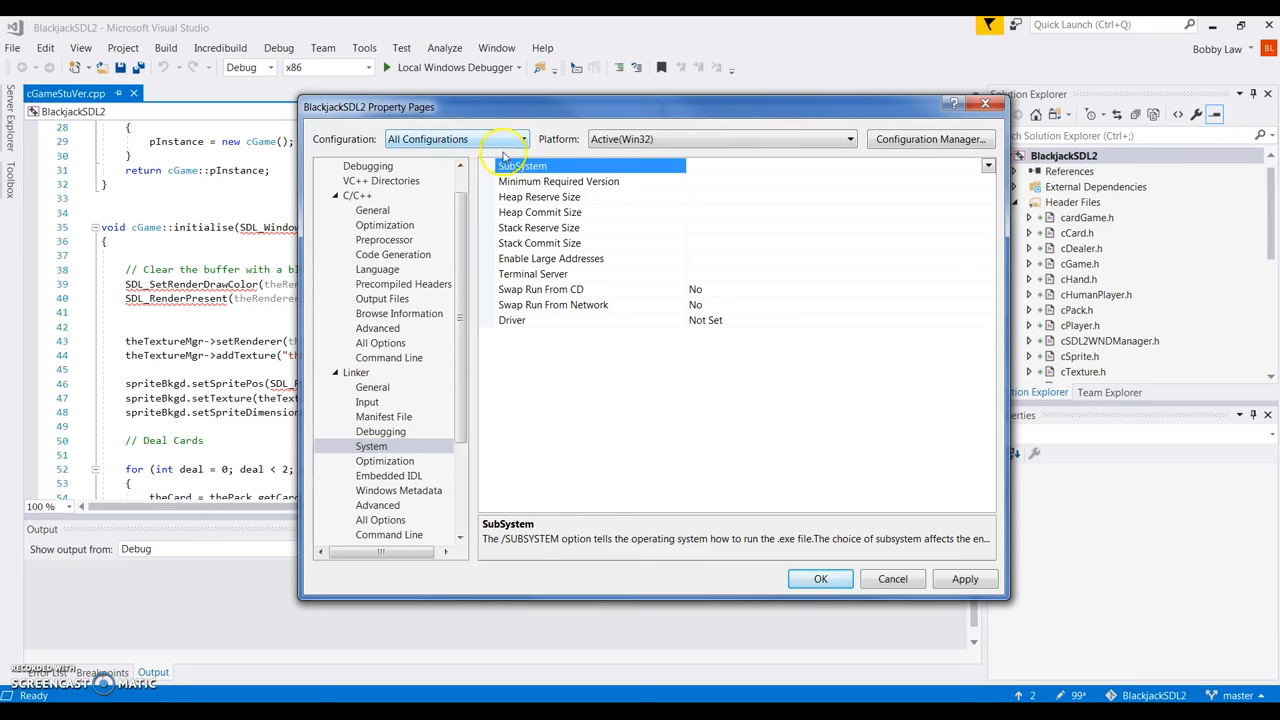
click(988, 167)
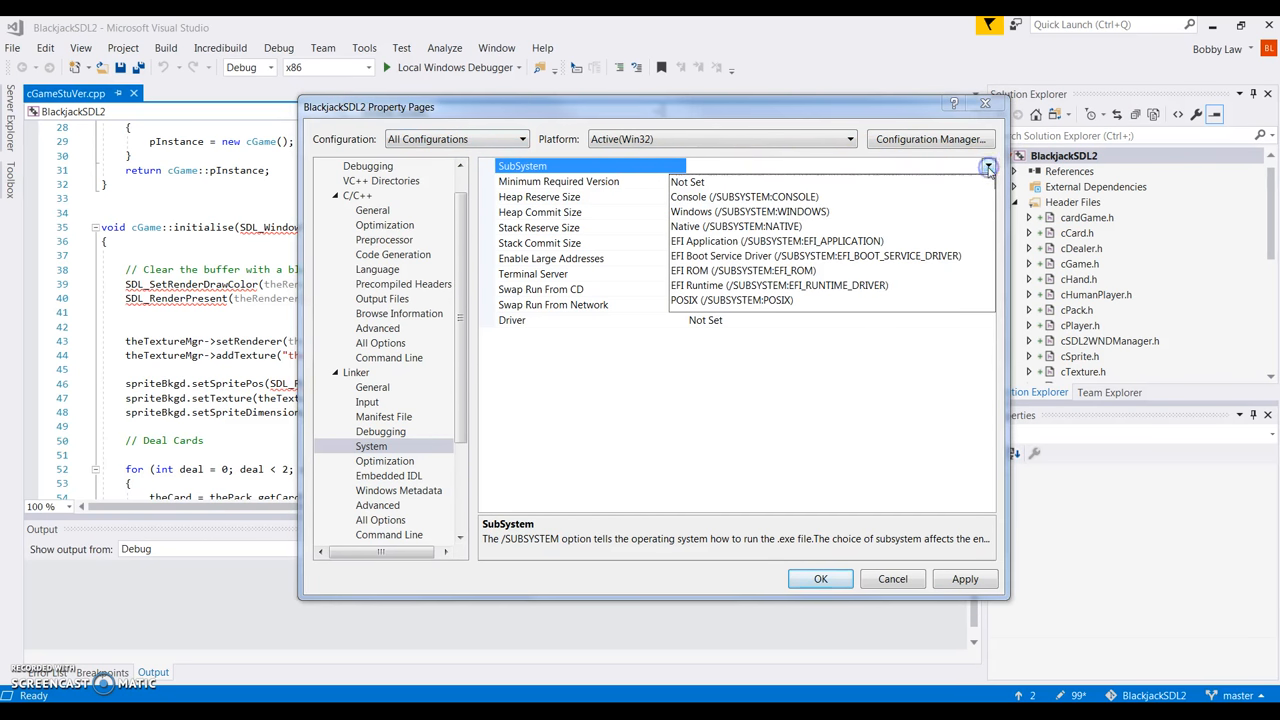
click(760, 197)
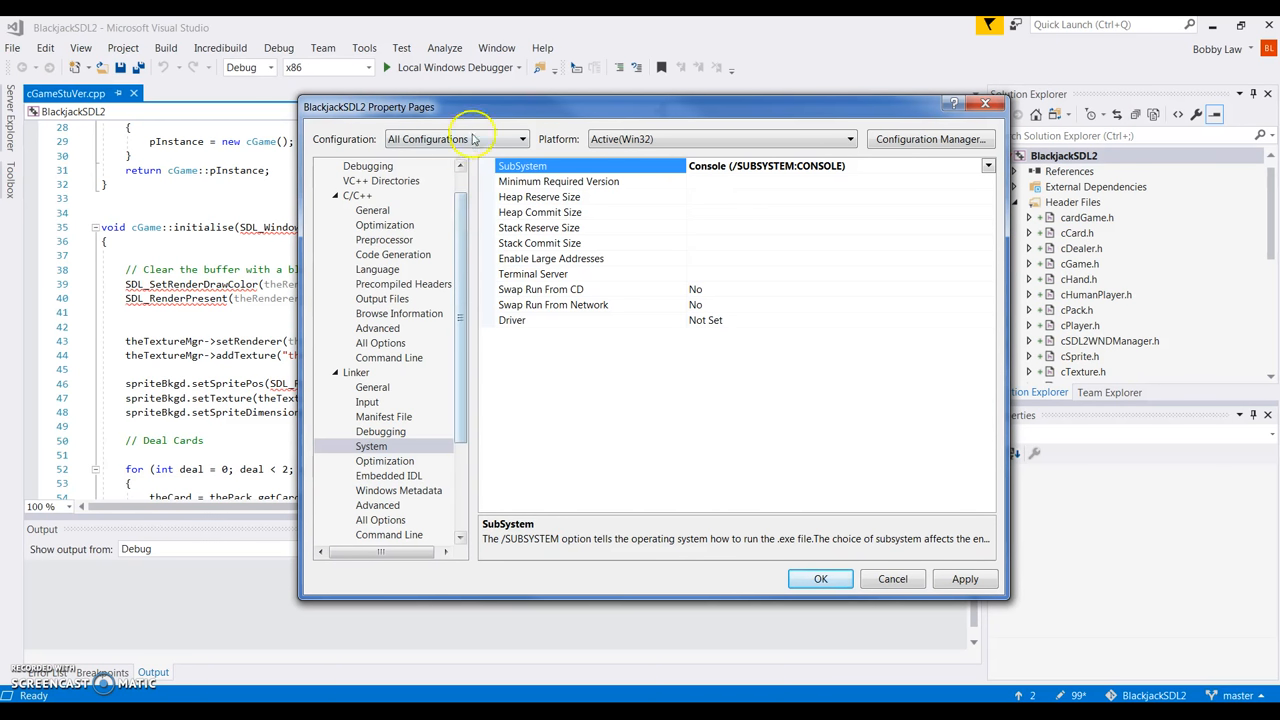
Set Release SubSystem to Windows (/SUBSYSTEM:WINDOWS), apply, then select All Configurations.
click(524, 139)
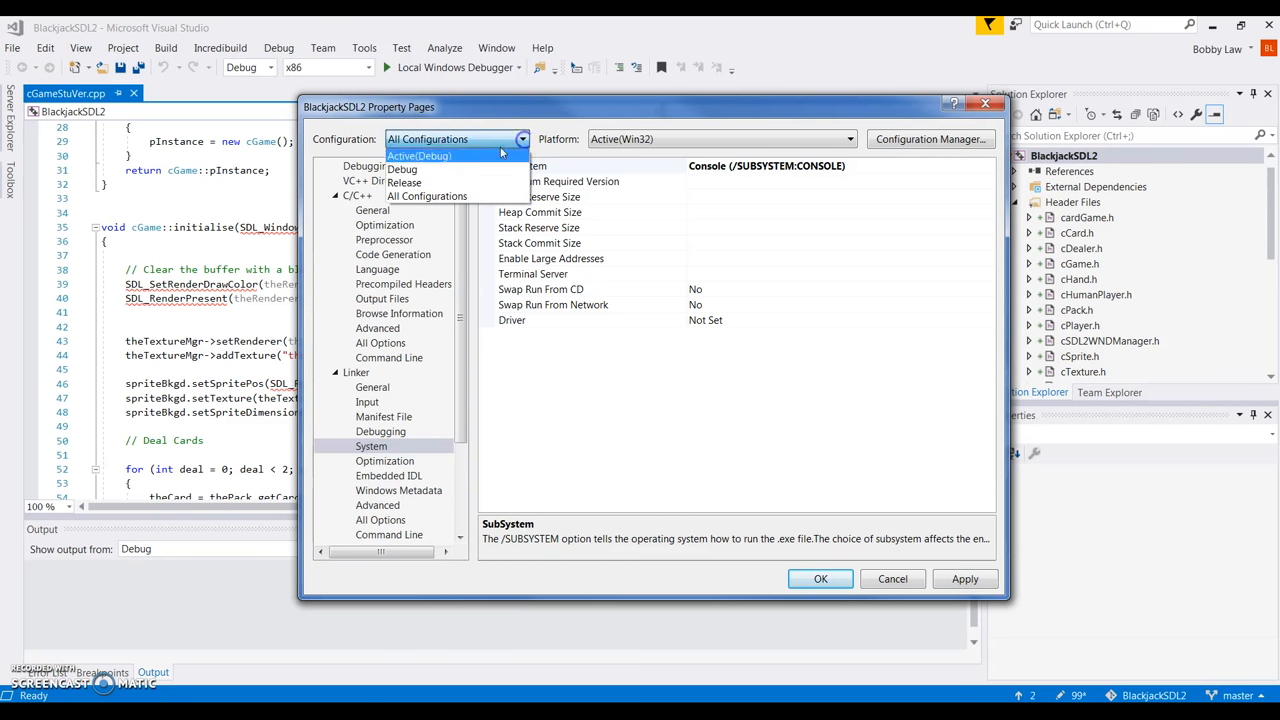
click(424, 185)
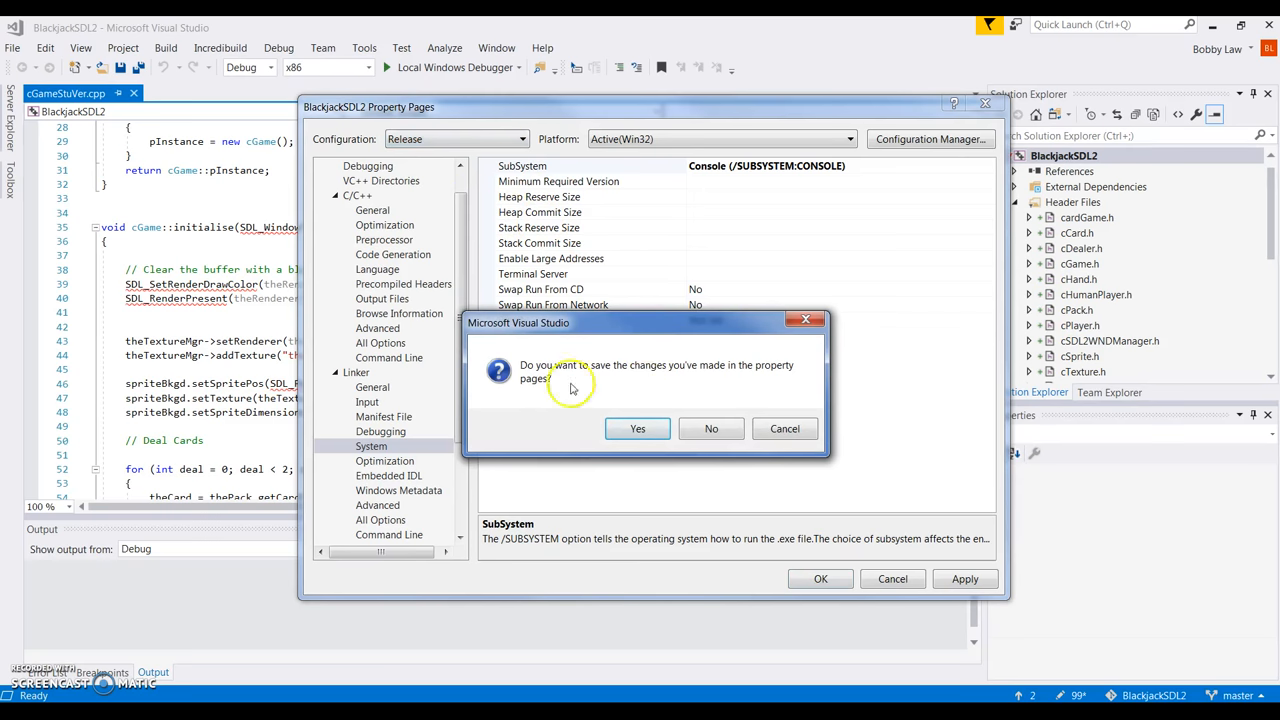
click(638, 430)
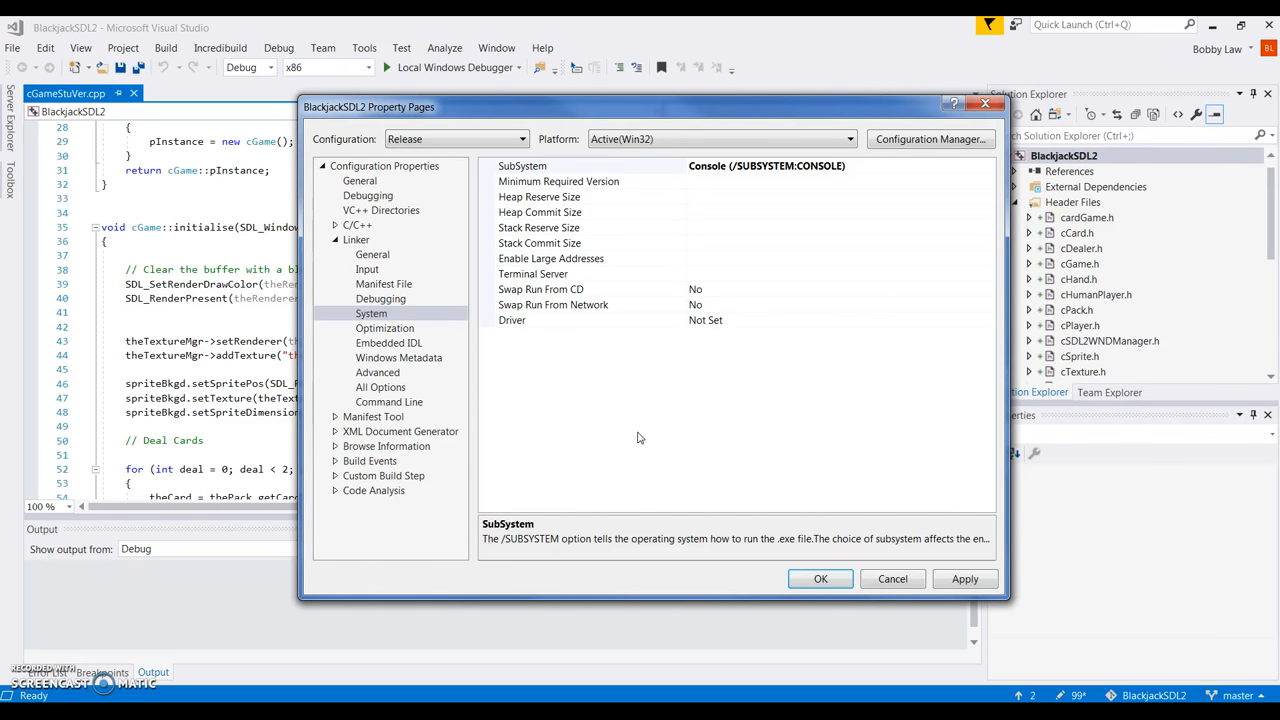
click(881, 165)
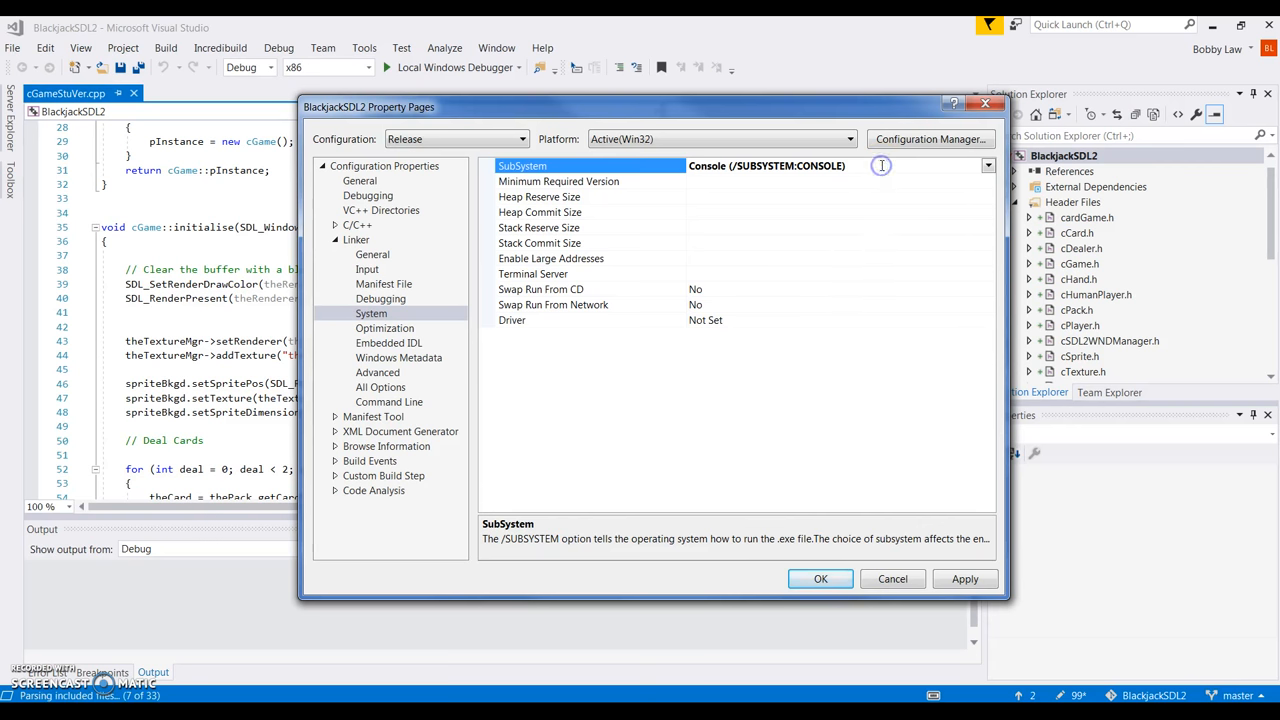
click(988, 166)
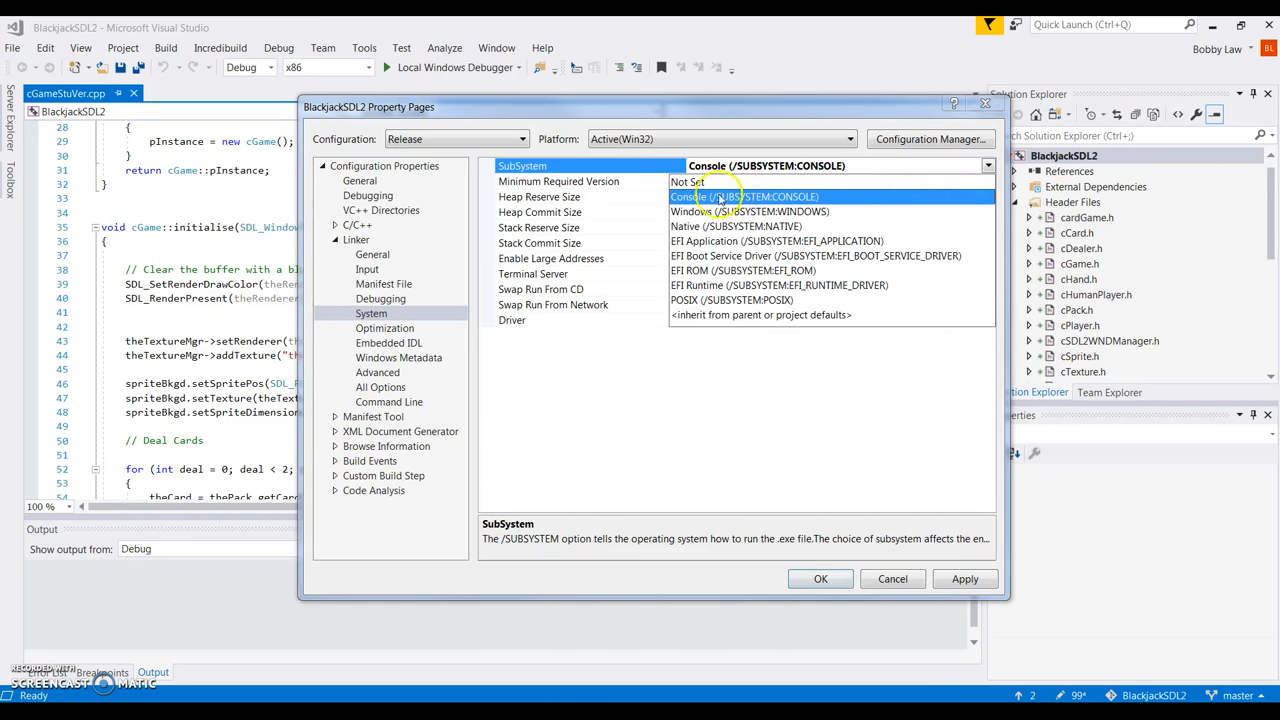
click(740, 211)
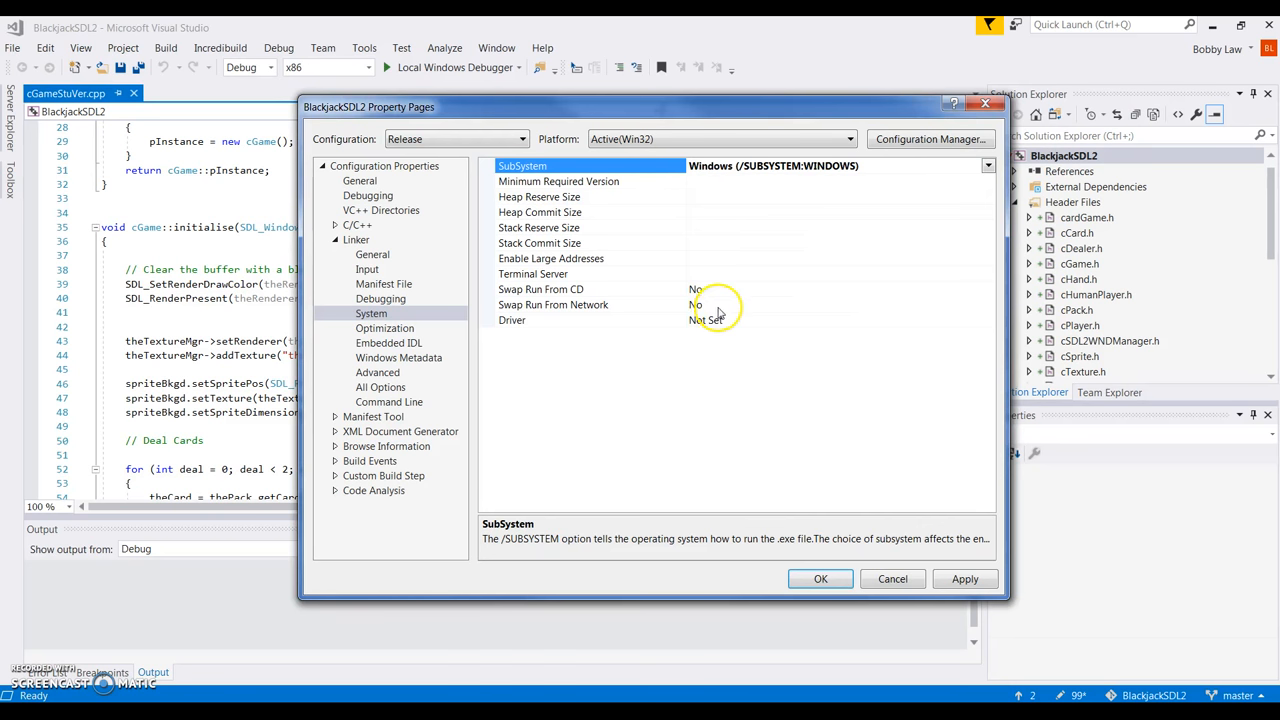
click(965, 580)
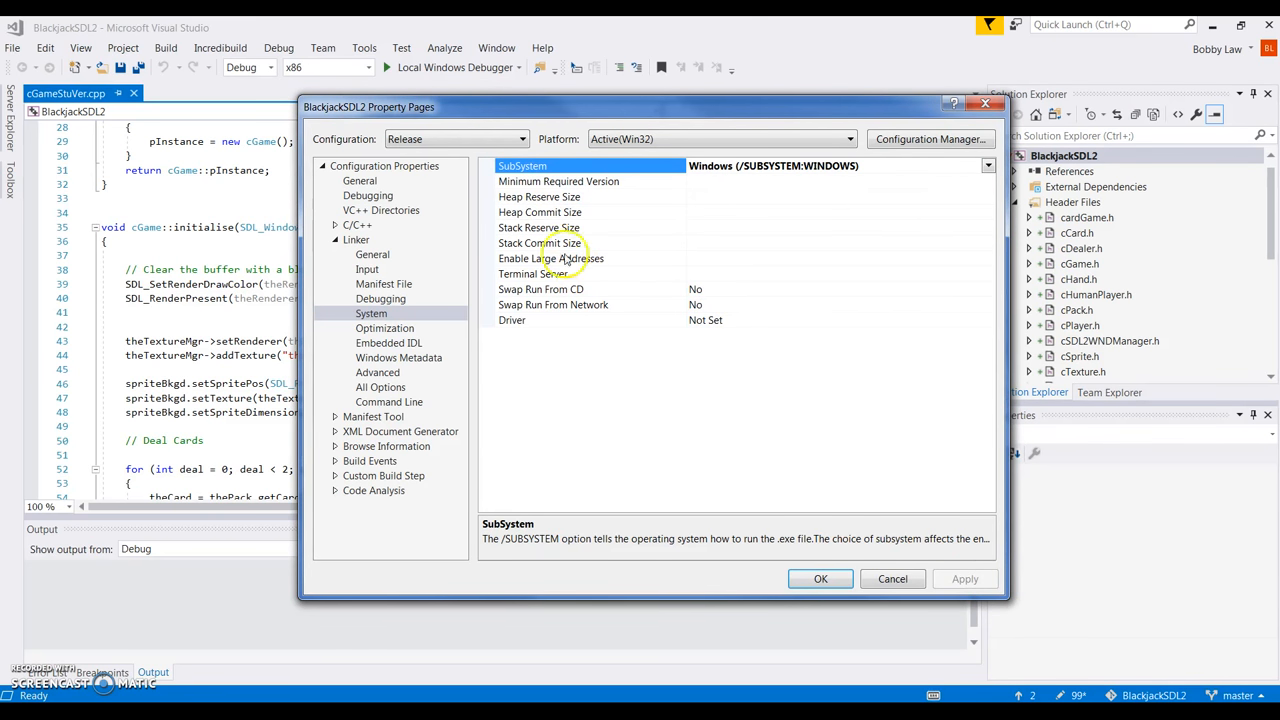
click(523, 140)
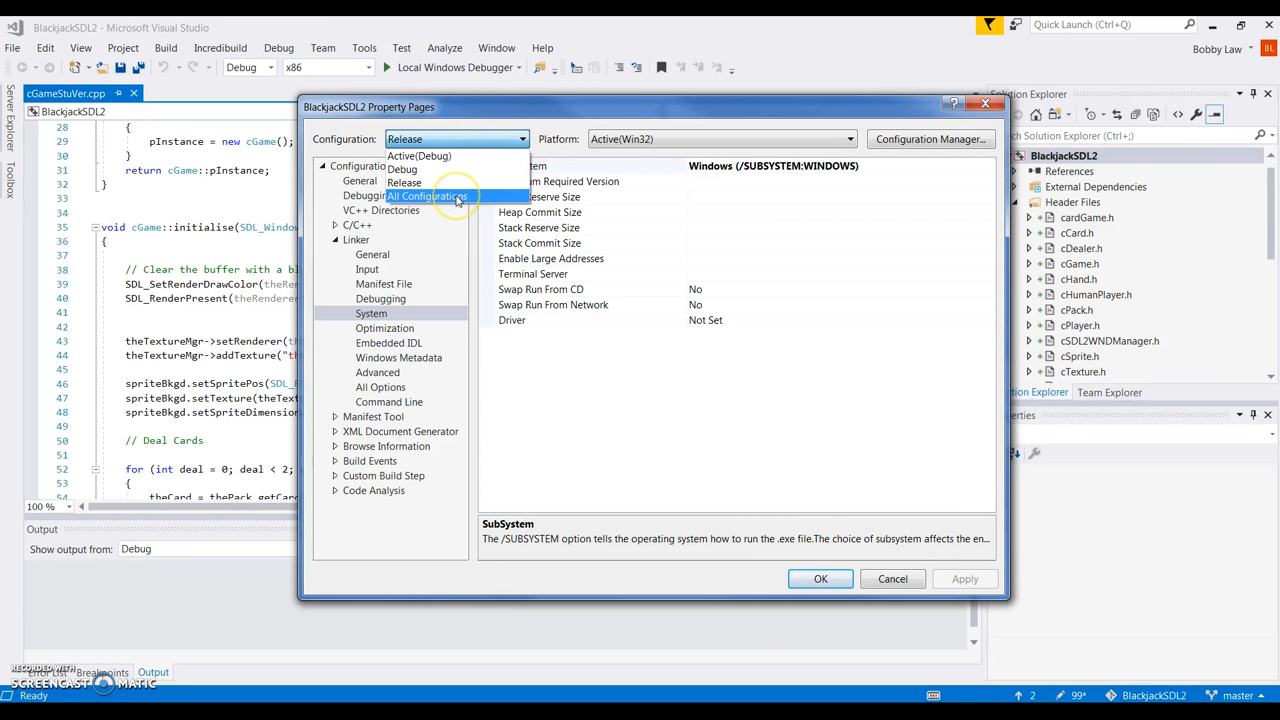
click(457, 199)
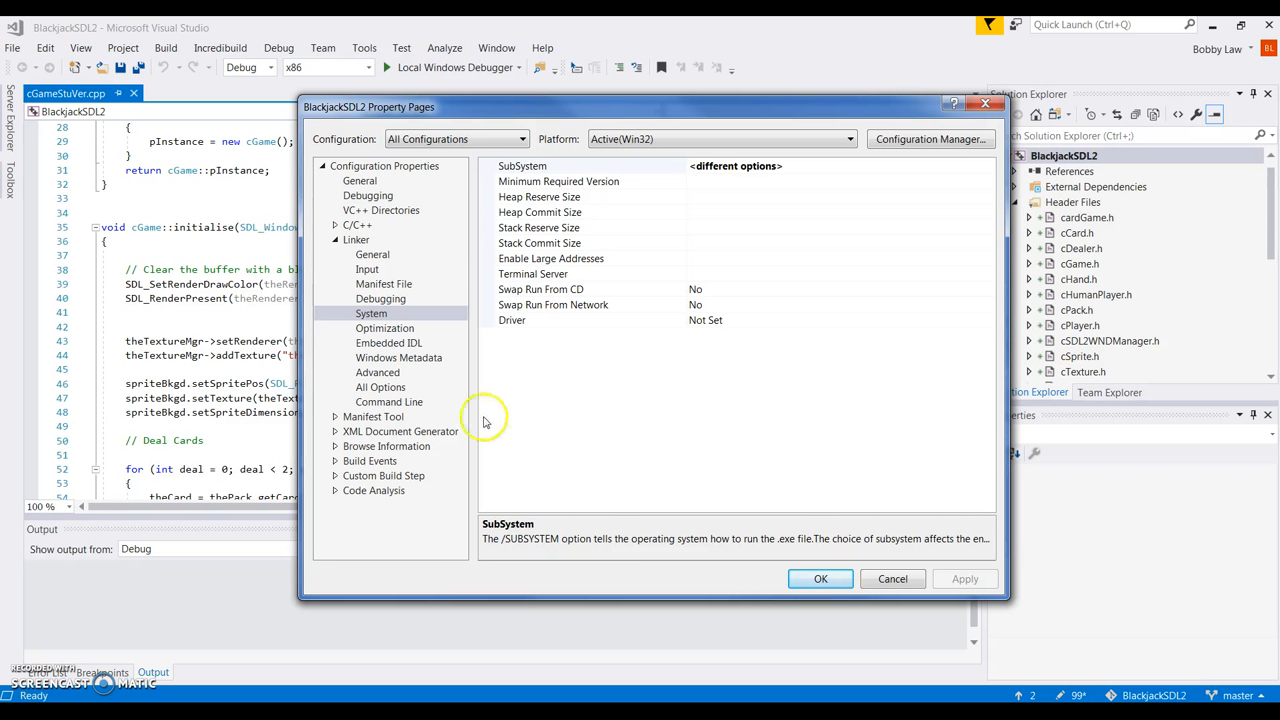
Under Build Events > Post-Build Event, choose to edit the Command Line value.
click(335, 462)
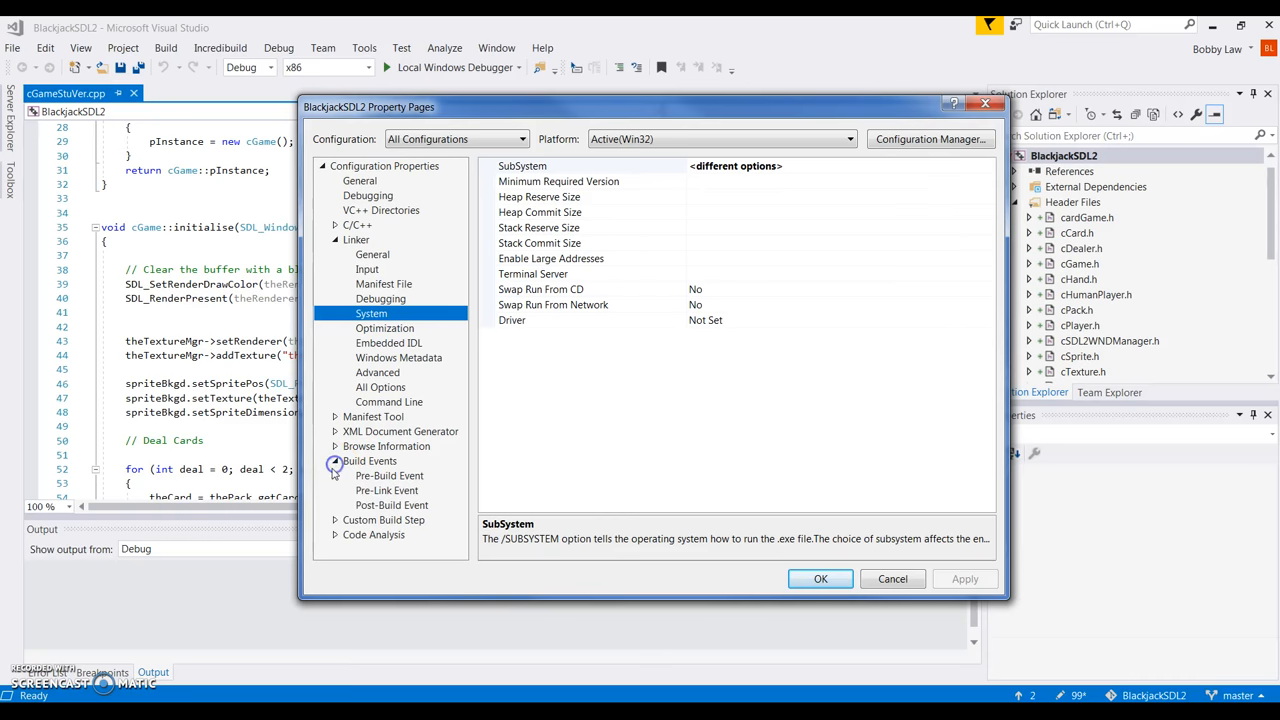
click(390, 507)
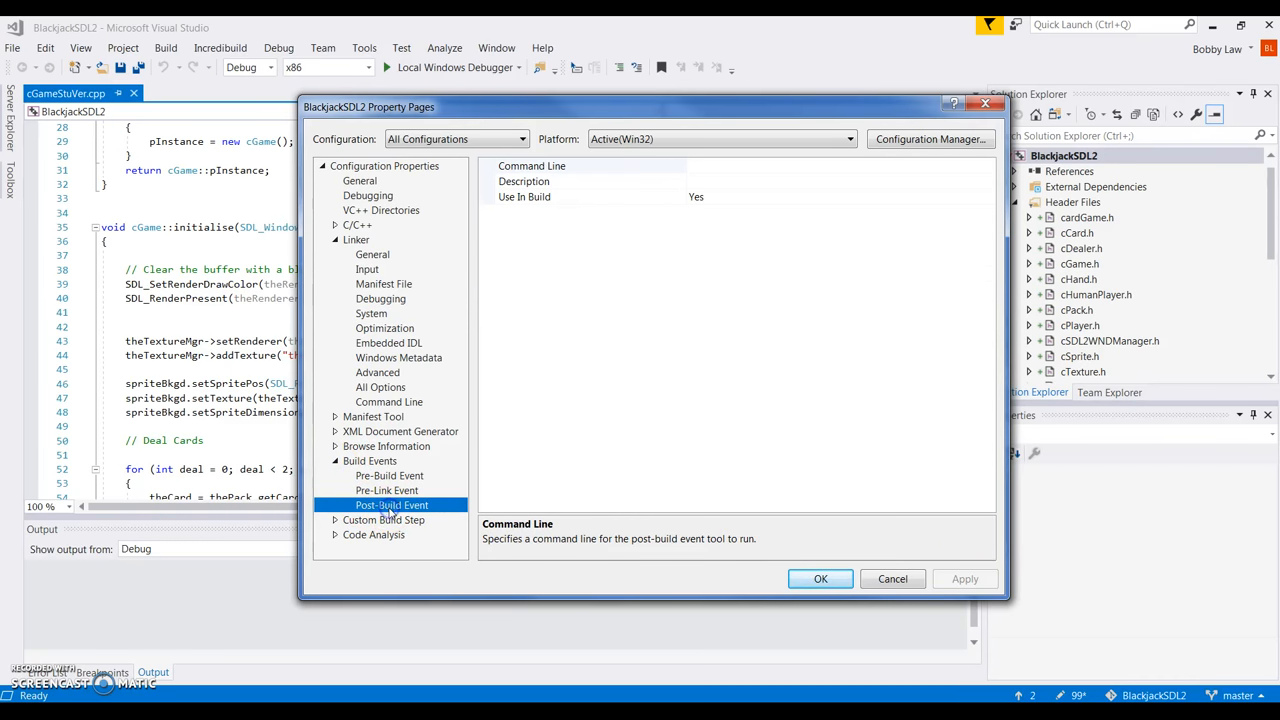
click(863, 168)
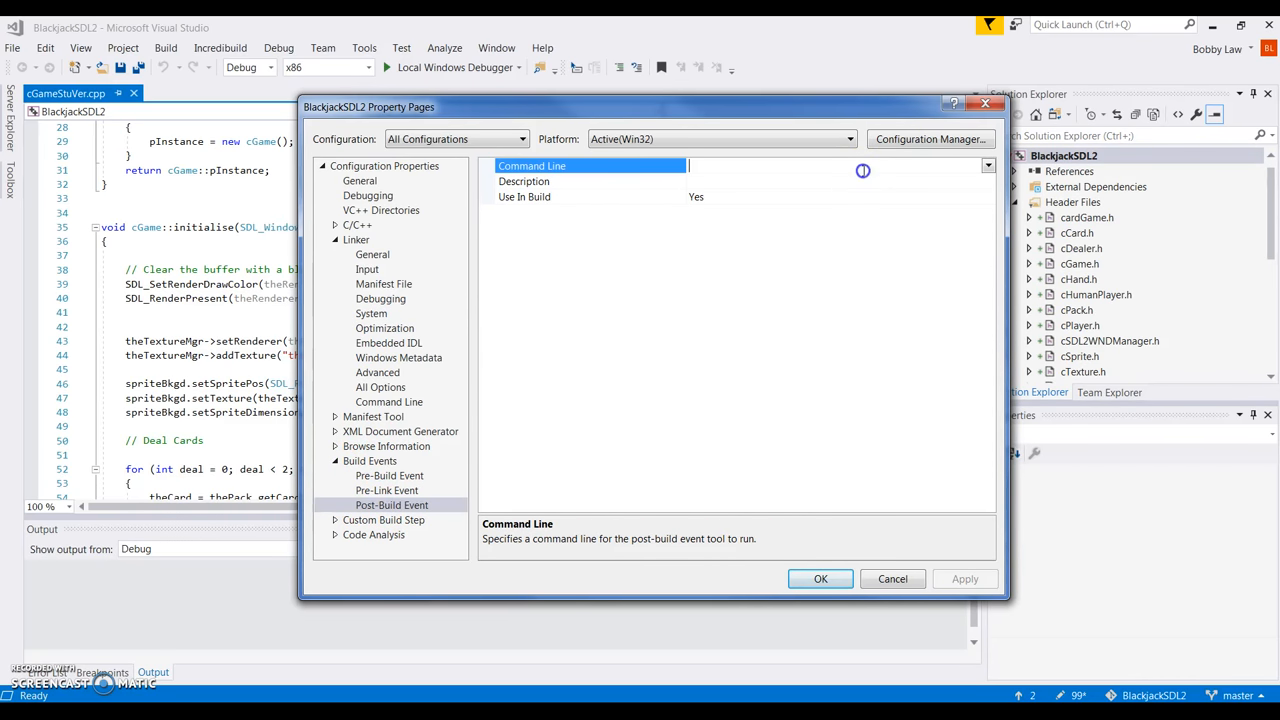
click(987, 165)
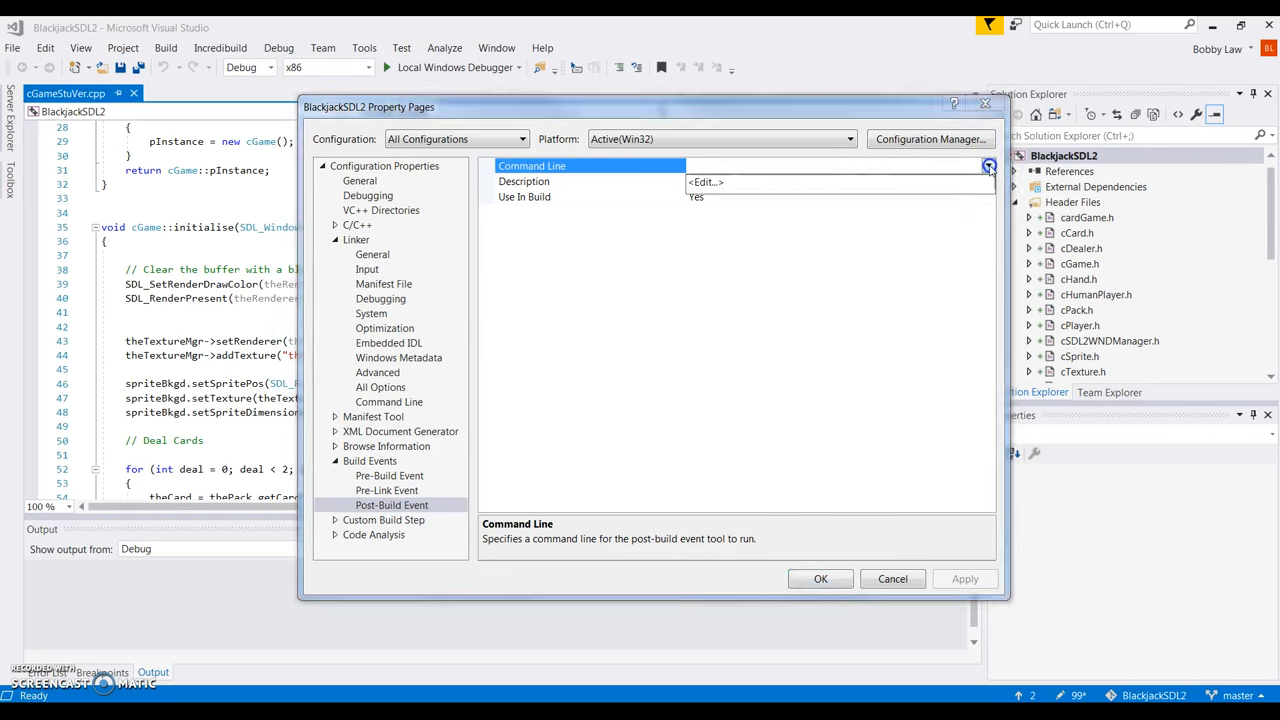
click(708, 183)
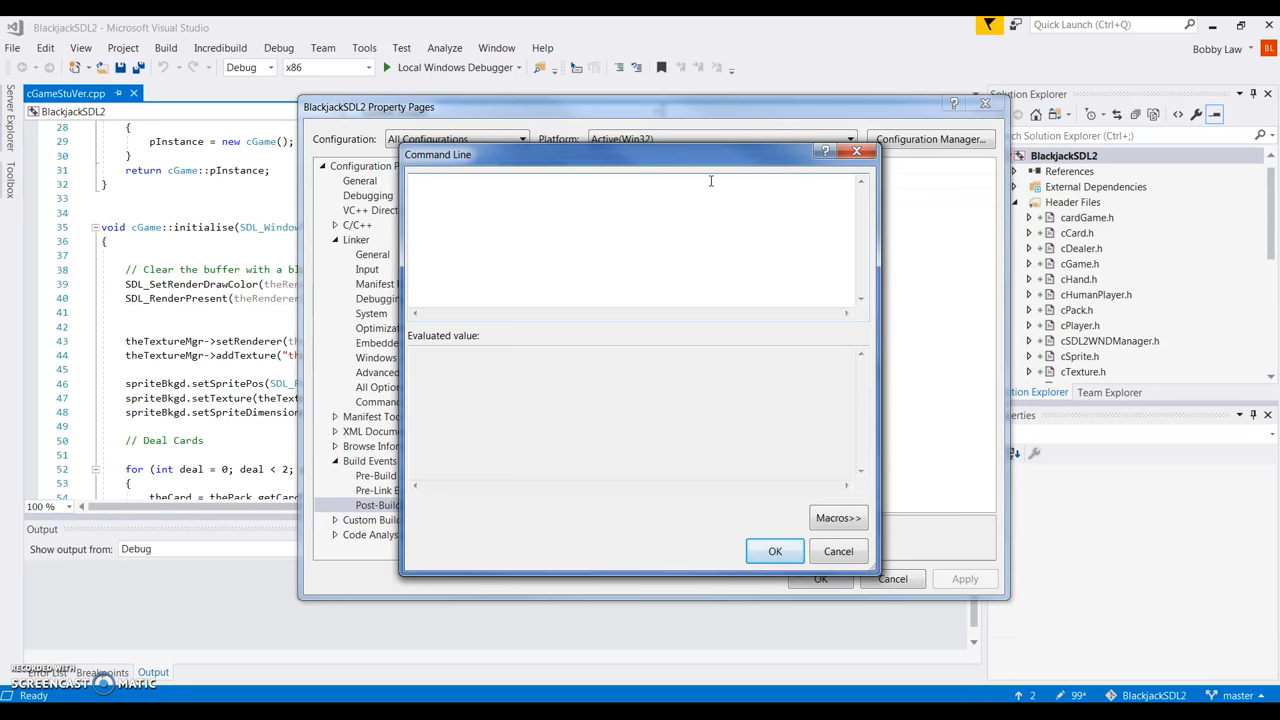
Paste the xcopy commands for Cards, Images and SDL2 DLLs into the post-build command line.
mouse_move(806, 714)
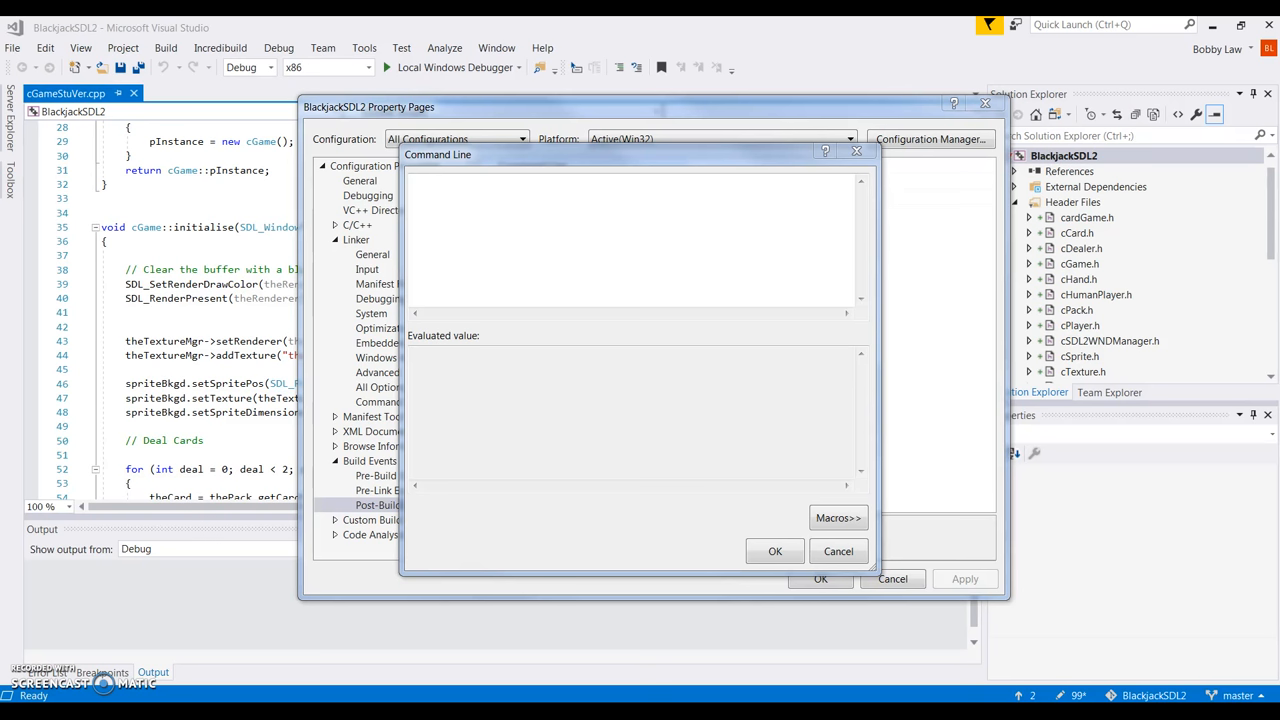
right_click(429, 187)
click(468, 250)
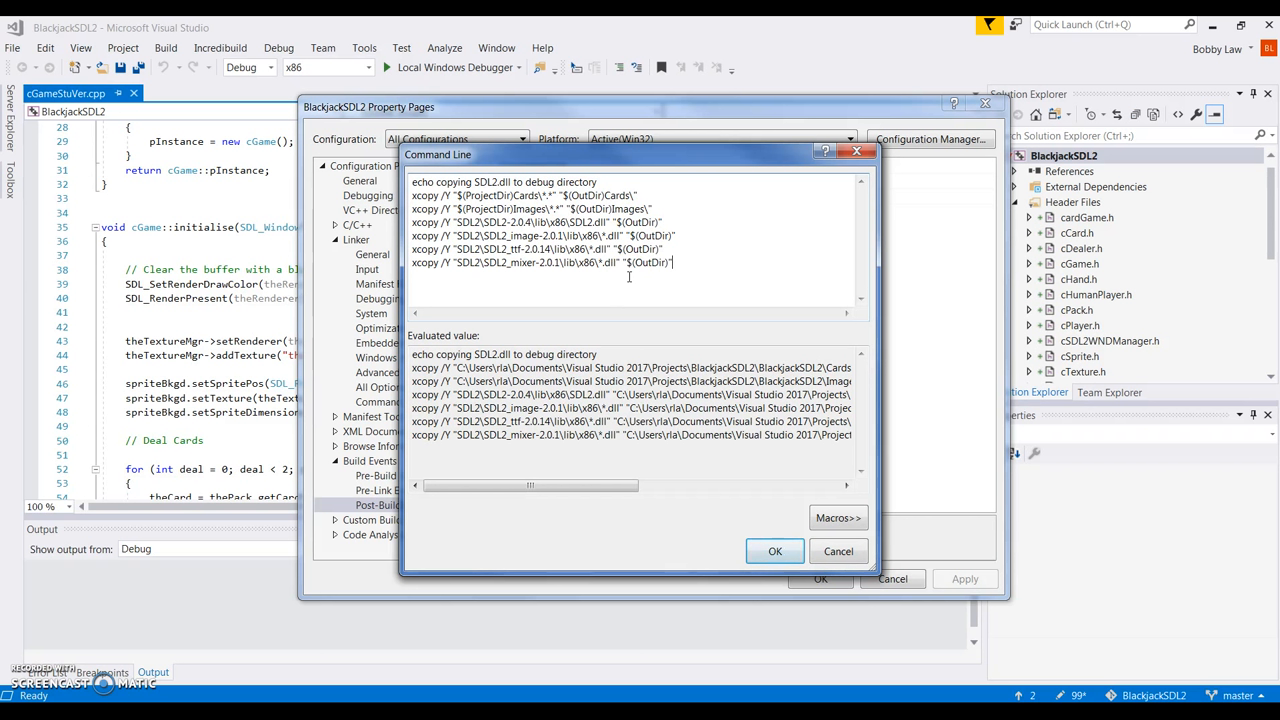
click(760, 555)
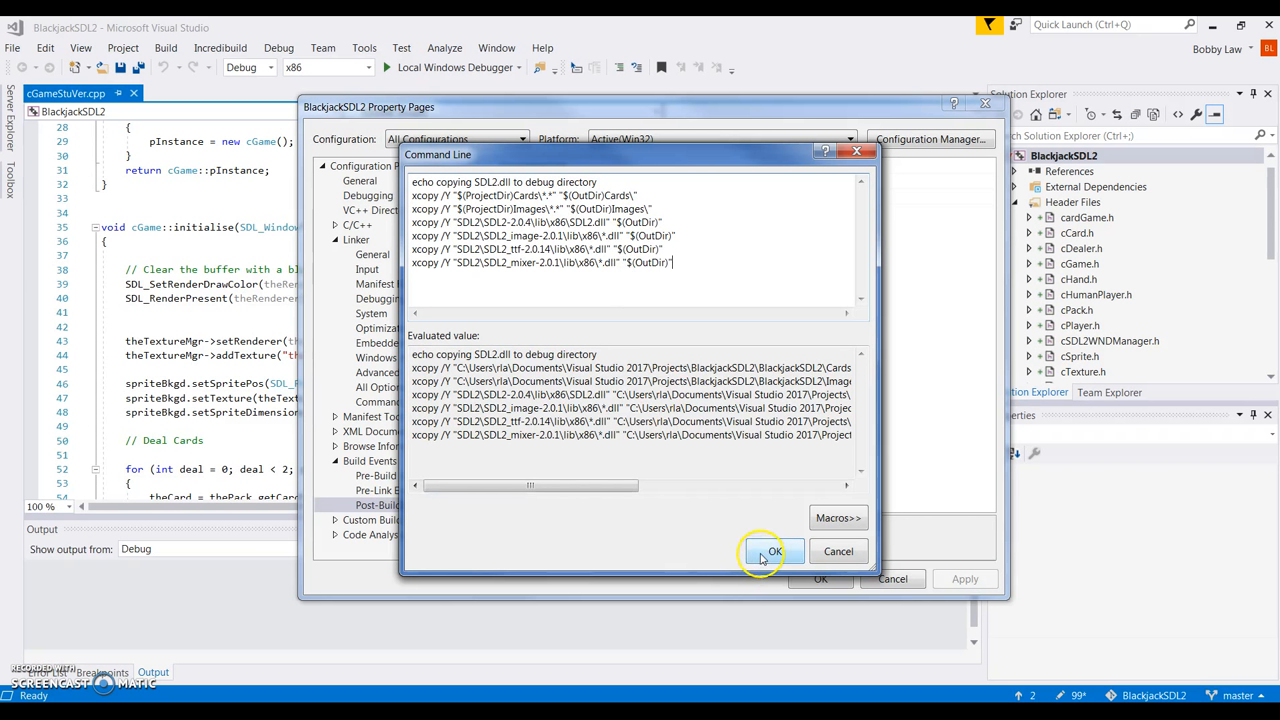
click(762, 555)
Apply the property changes and close Property Pages with OK.
click(963, 586)
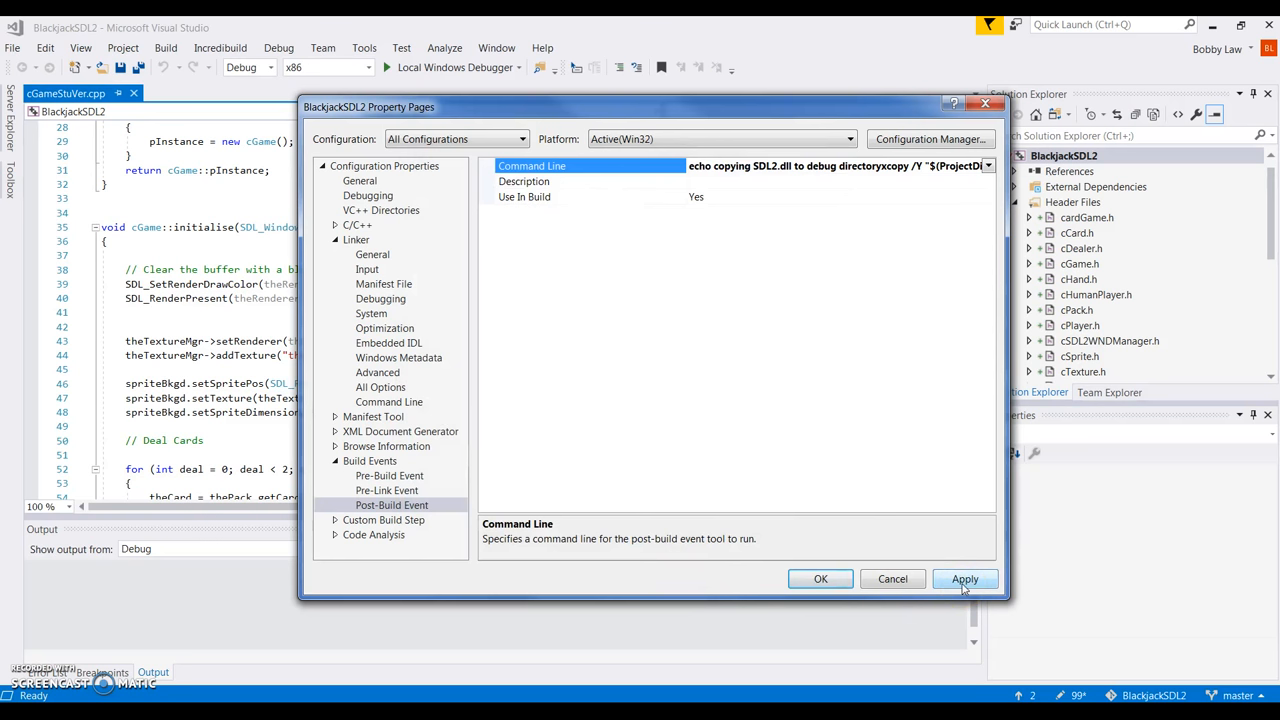
click(963, 586)
click(817, 580)
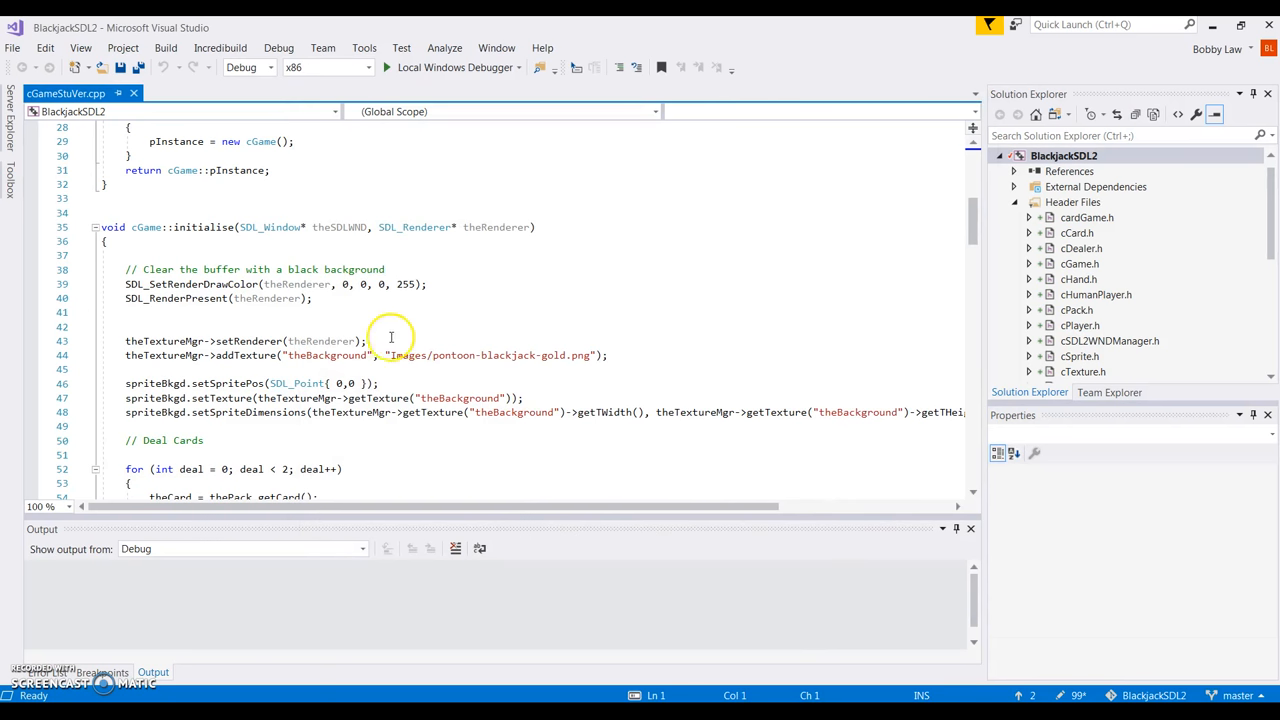
Build the solution, then launch the game with the Local Windows Debugger.
mouse_move(265, 228)
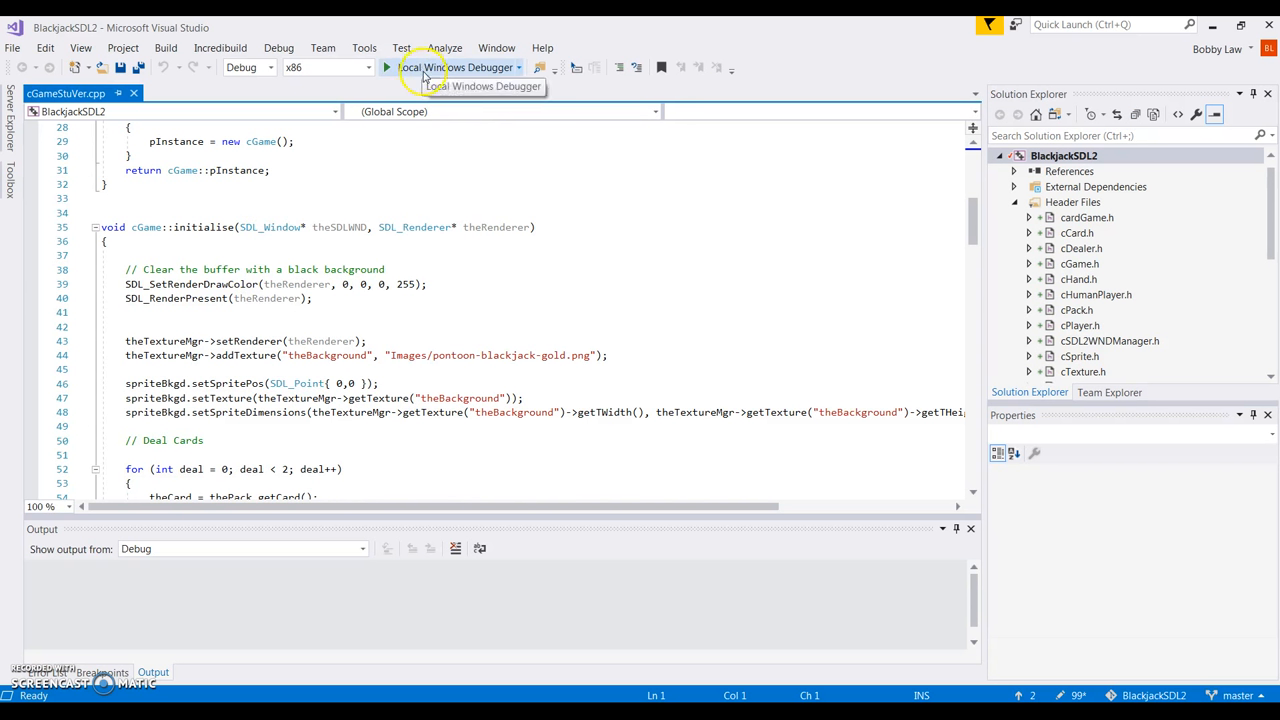
click(163, 55)
click(183, 69)
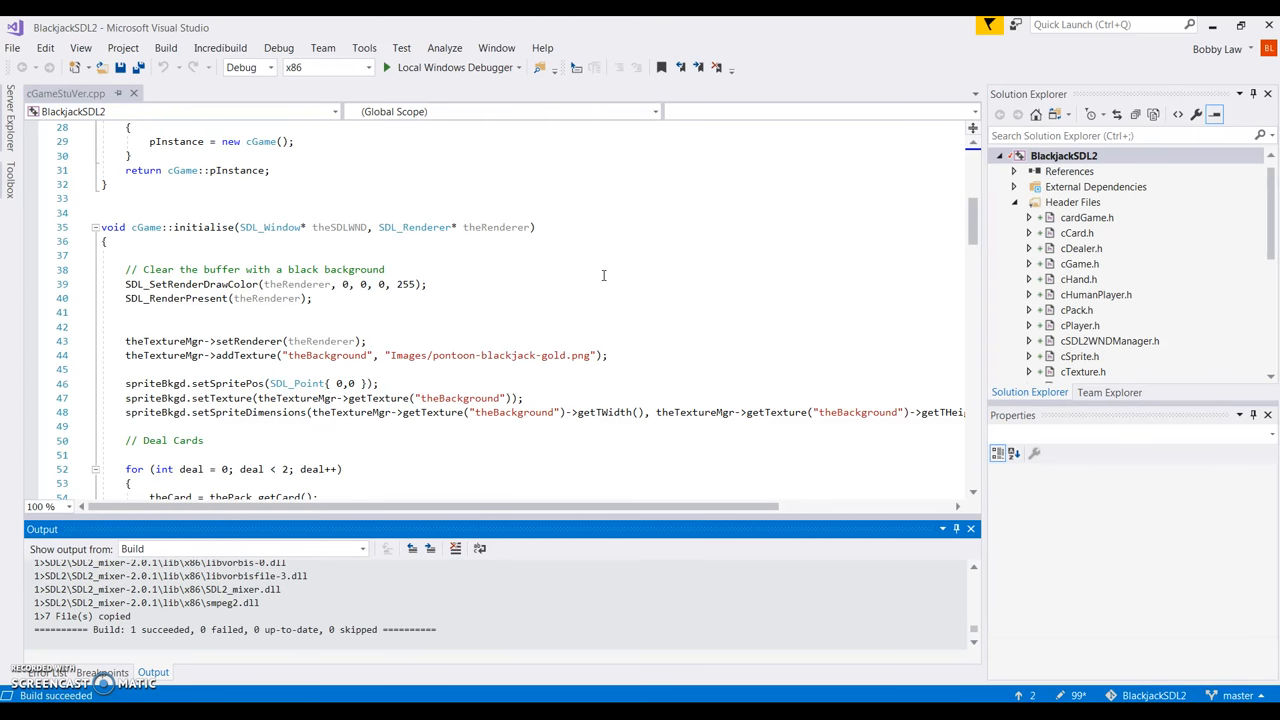
click(456, 66)
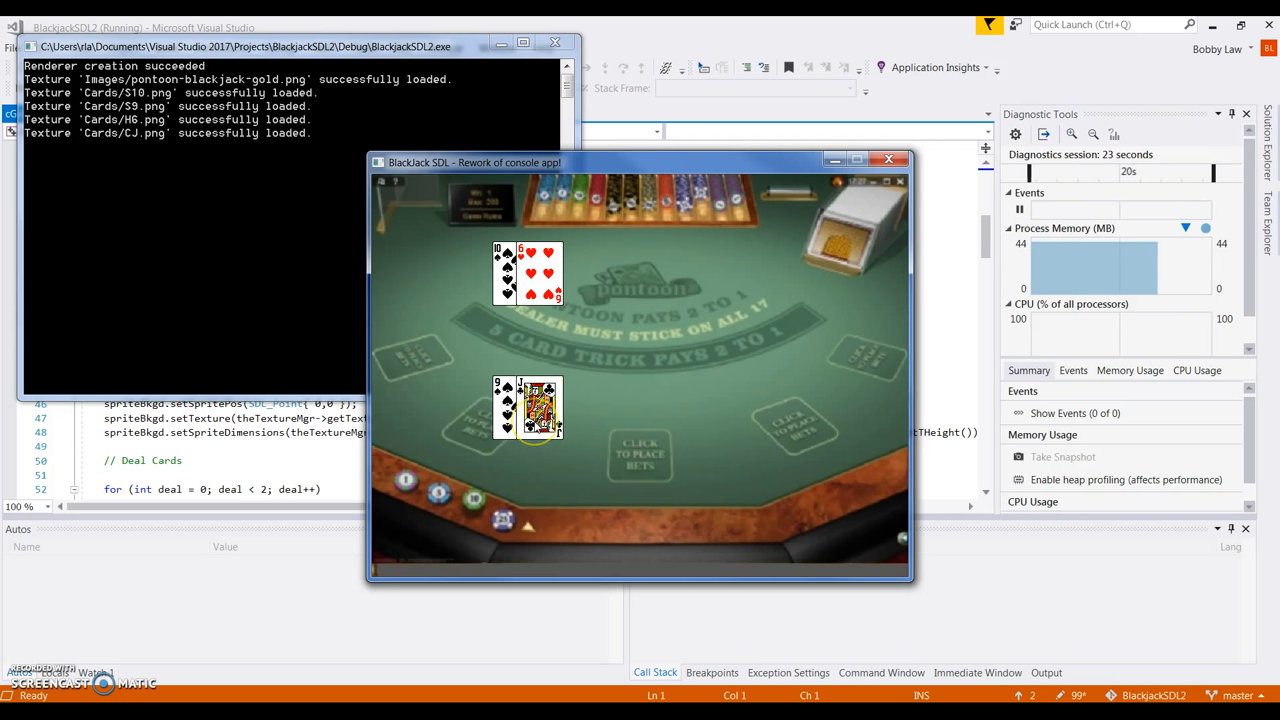
Deal the player the 3 of diamonds, then close the game window.
click(663, 400)
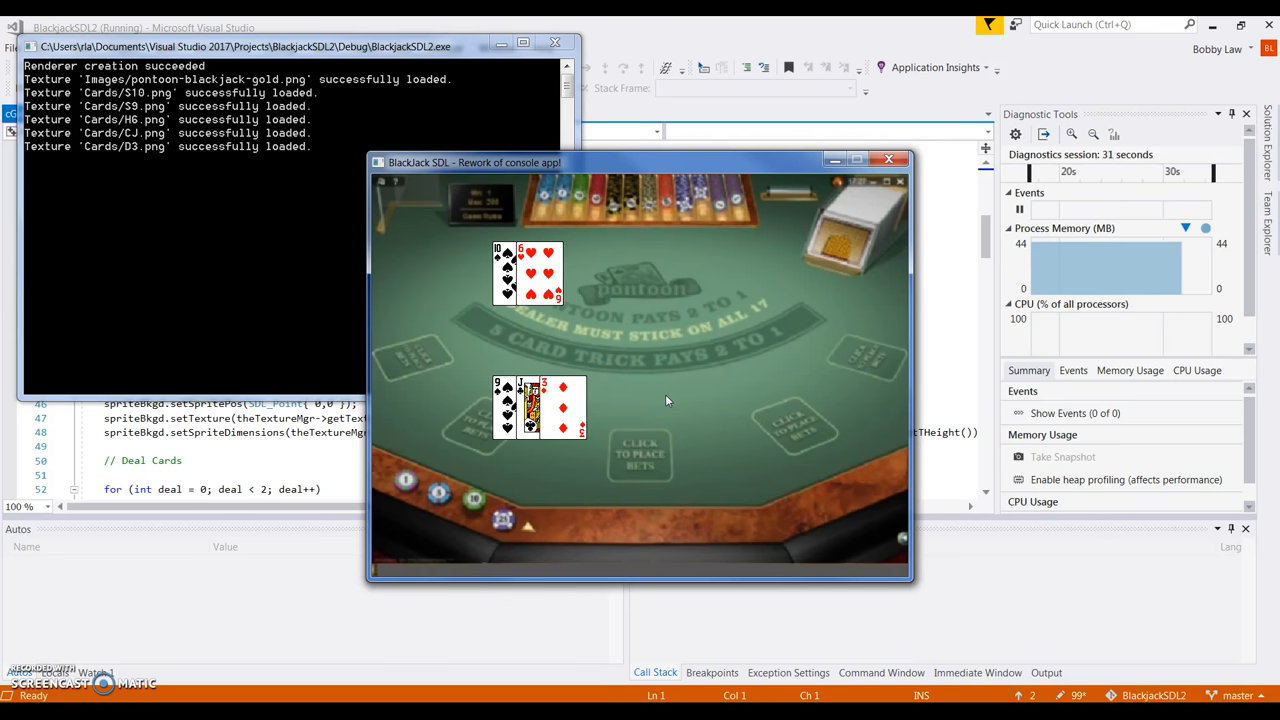
click(896, 161)
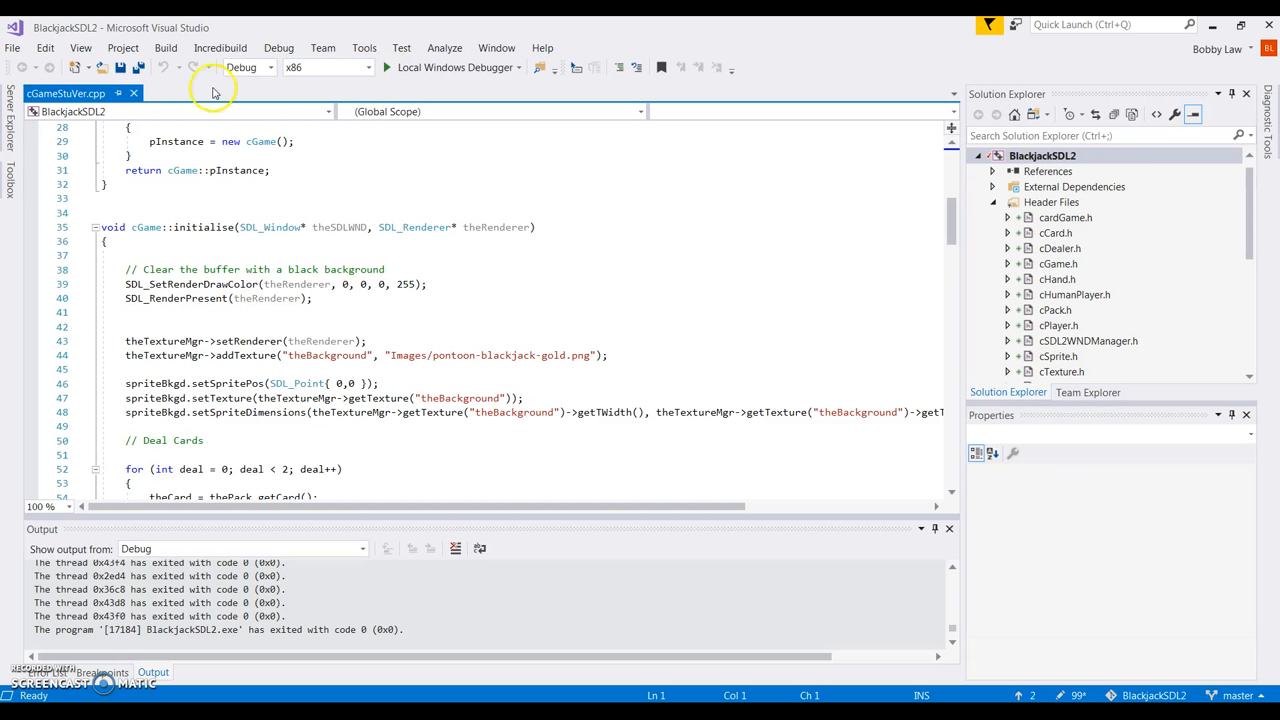
click(364, 48)
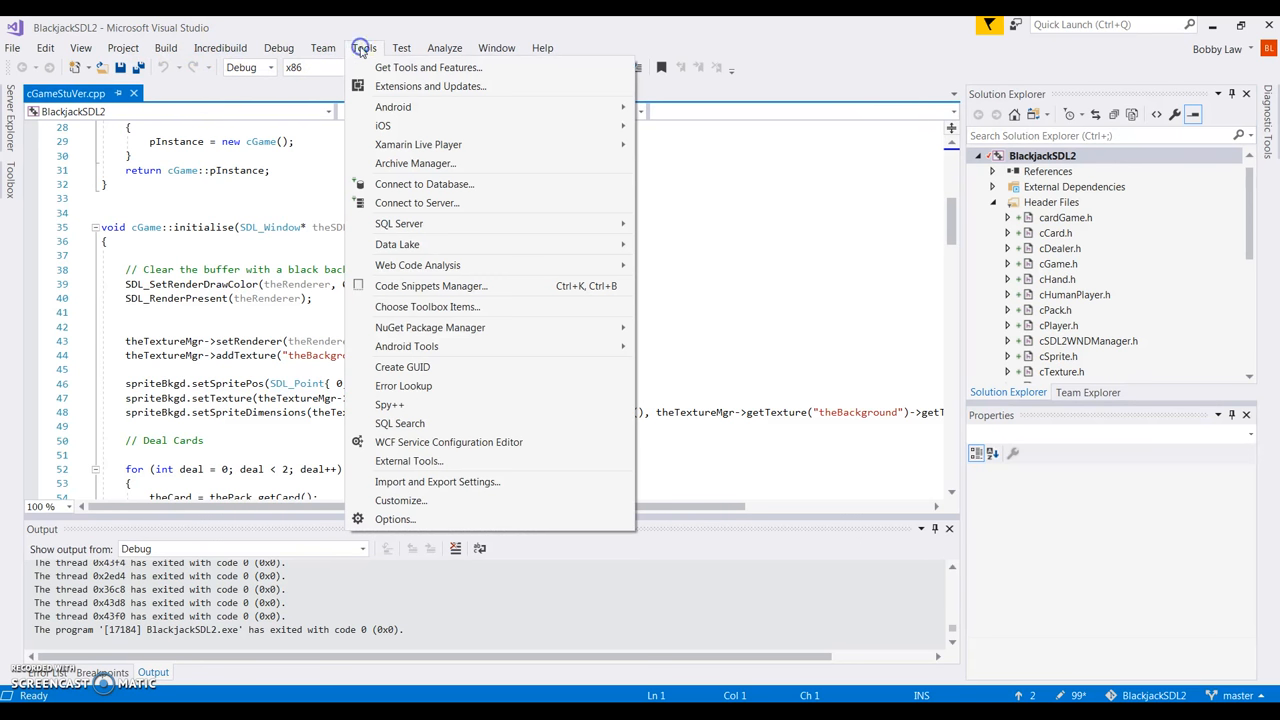
click(395, 519)
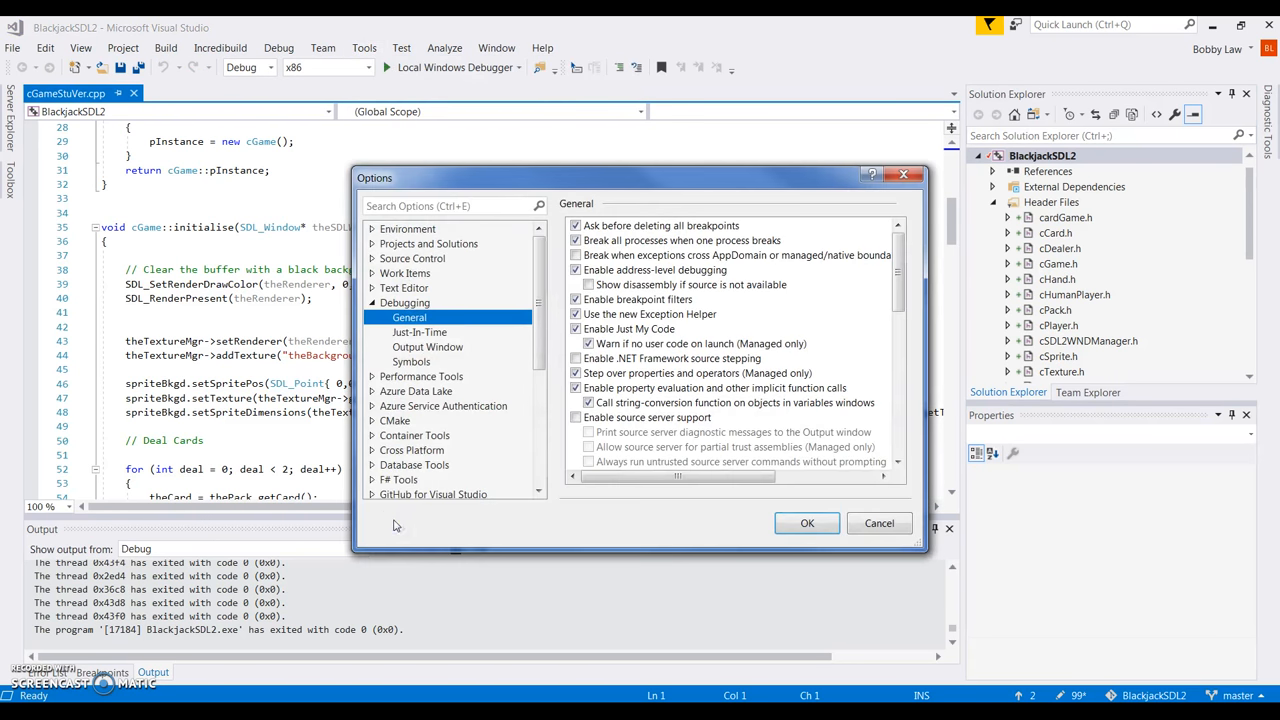
click(402, 302)
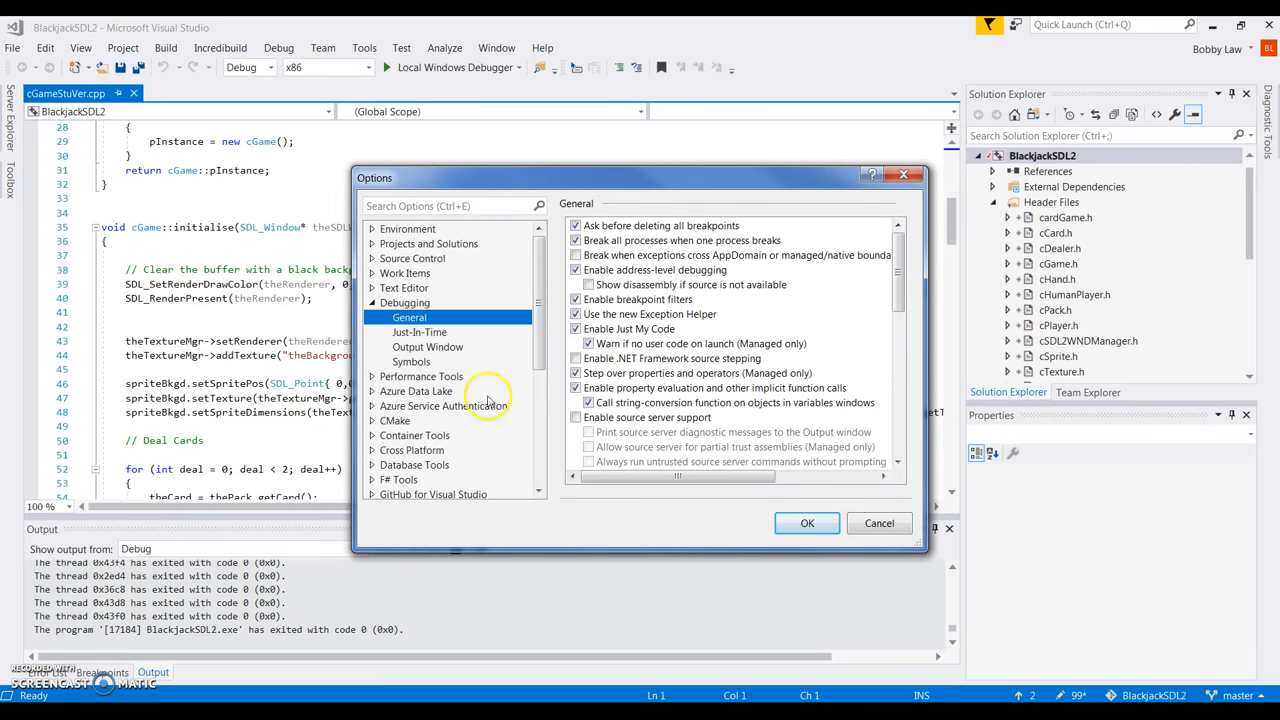
scroll(685, 378, down, 4)
scroll(690, 380, up, 4)
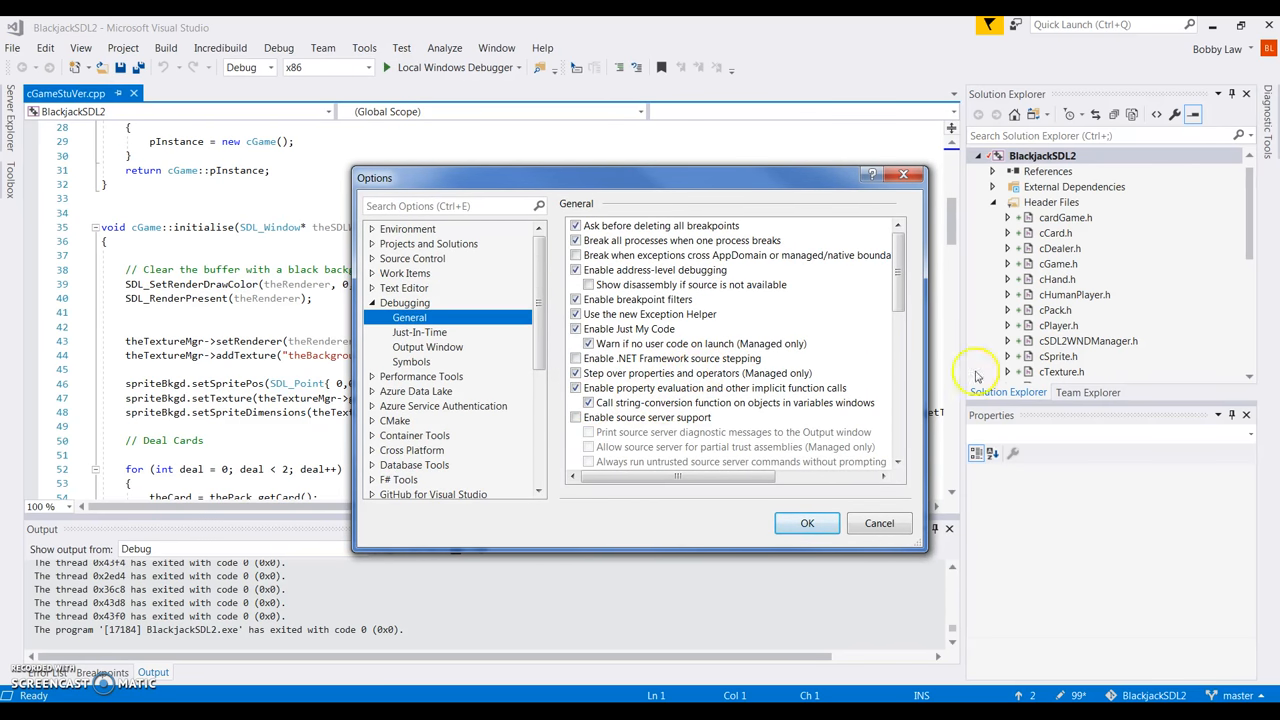
scroll(888, 340, down, 2)
drag(889, 357, 883, 457)
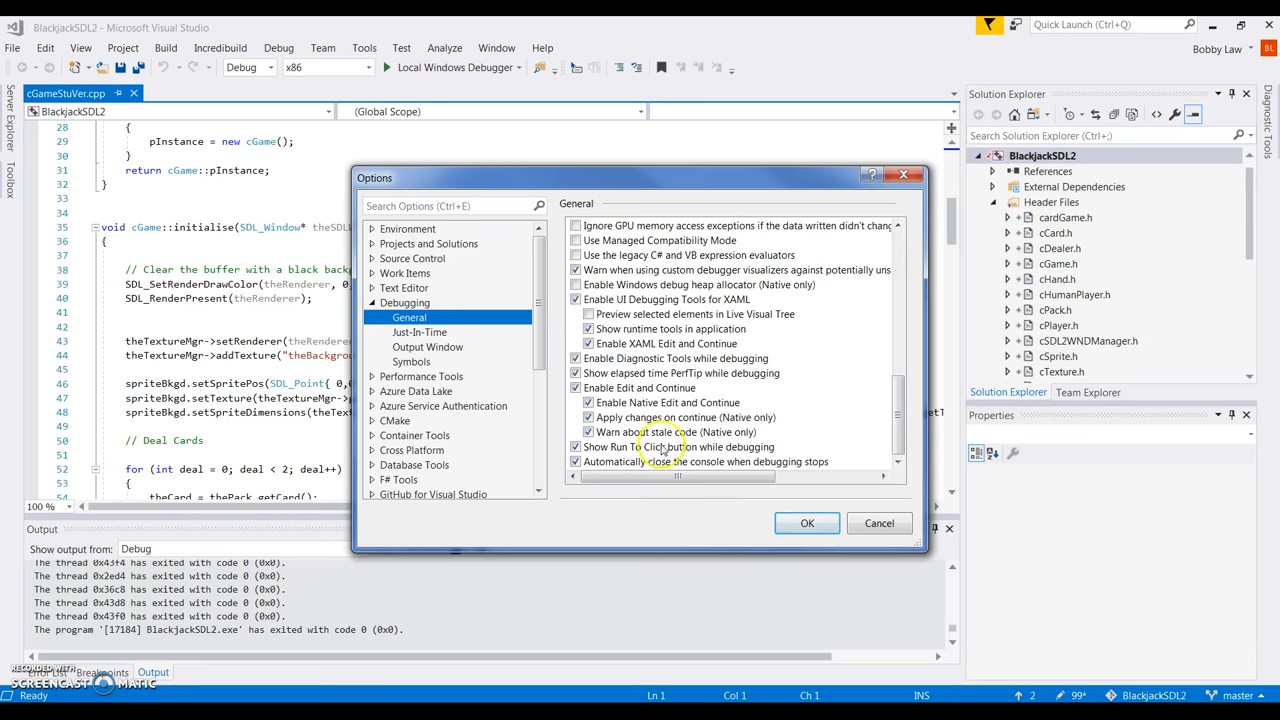
click(808, 527)
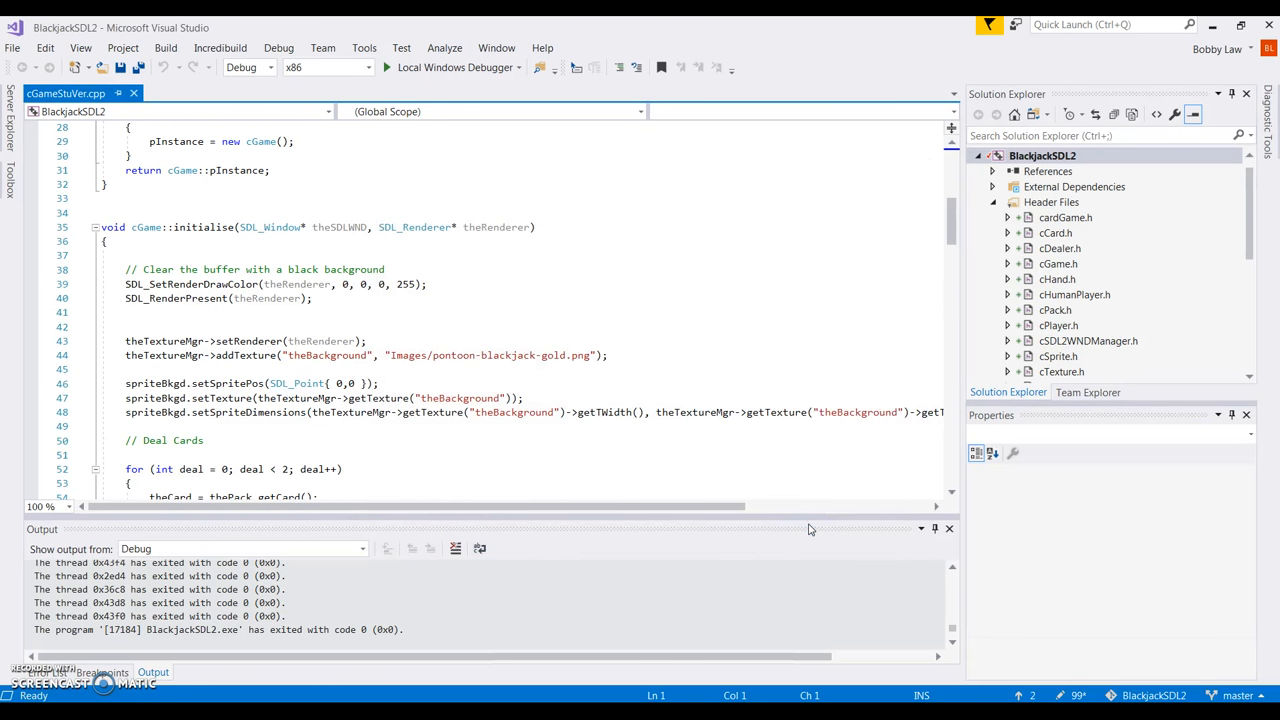
click(801, 529)
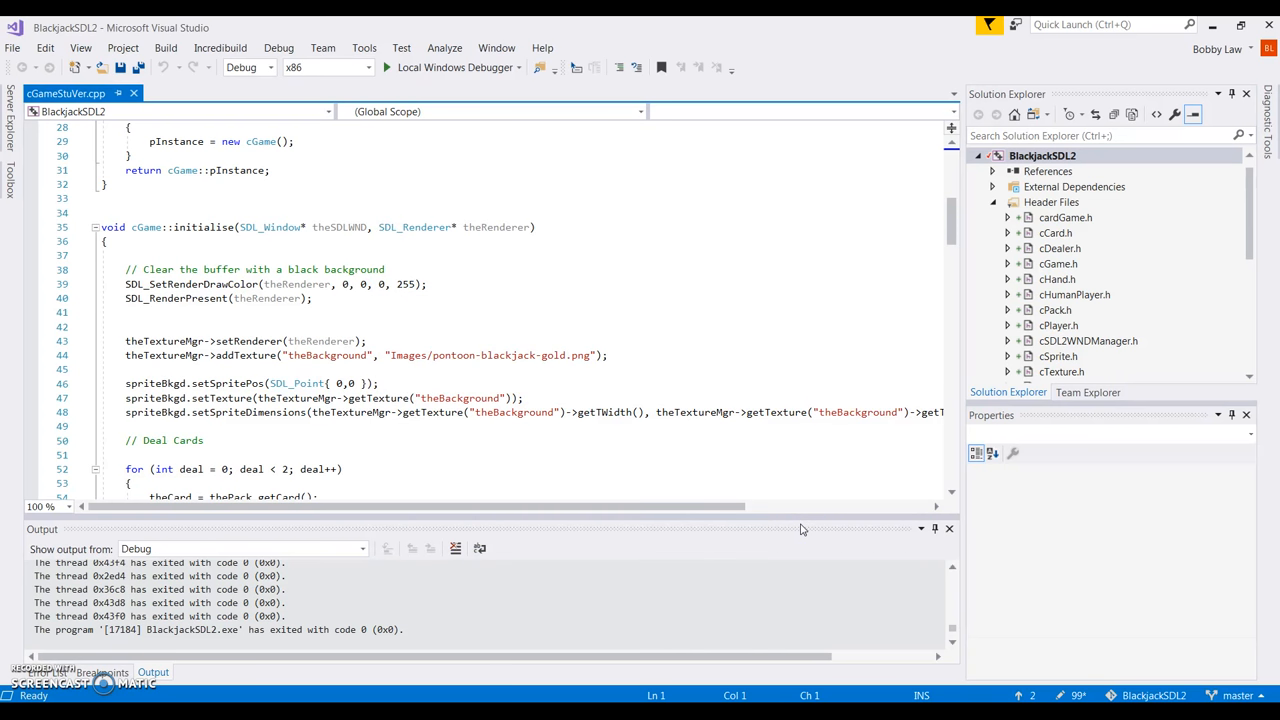